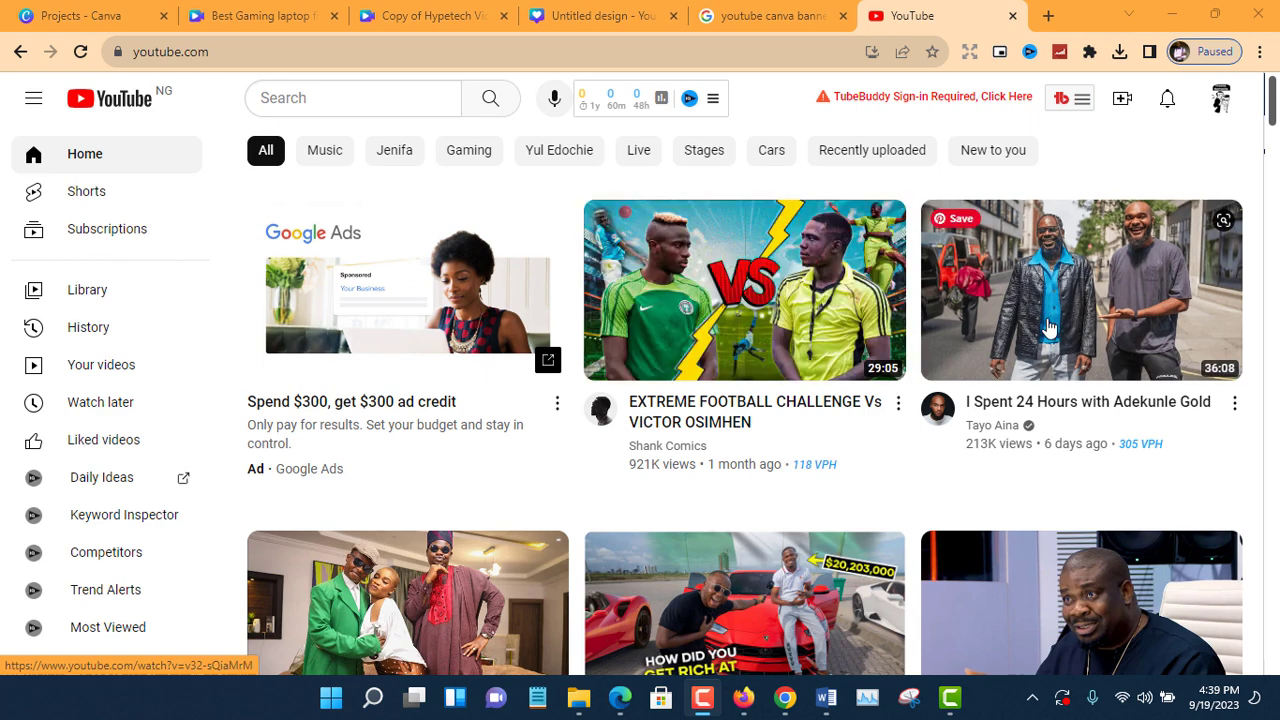
Examine the video thumbnails in the YouTube home feed.
scroll(1050, 365, down, 2)
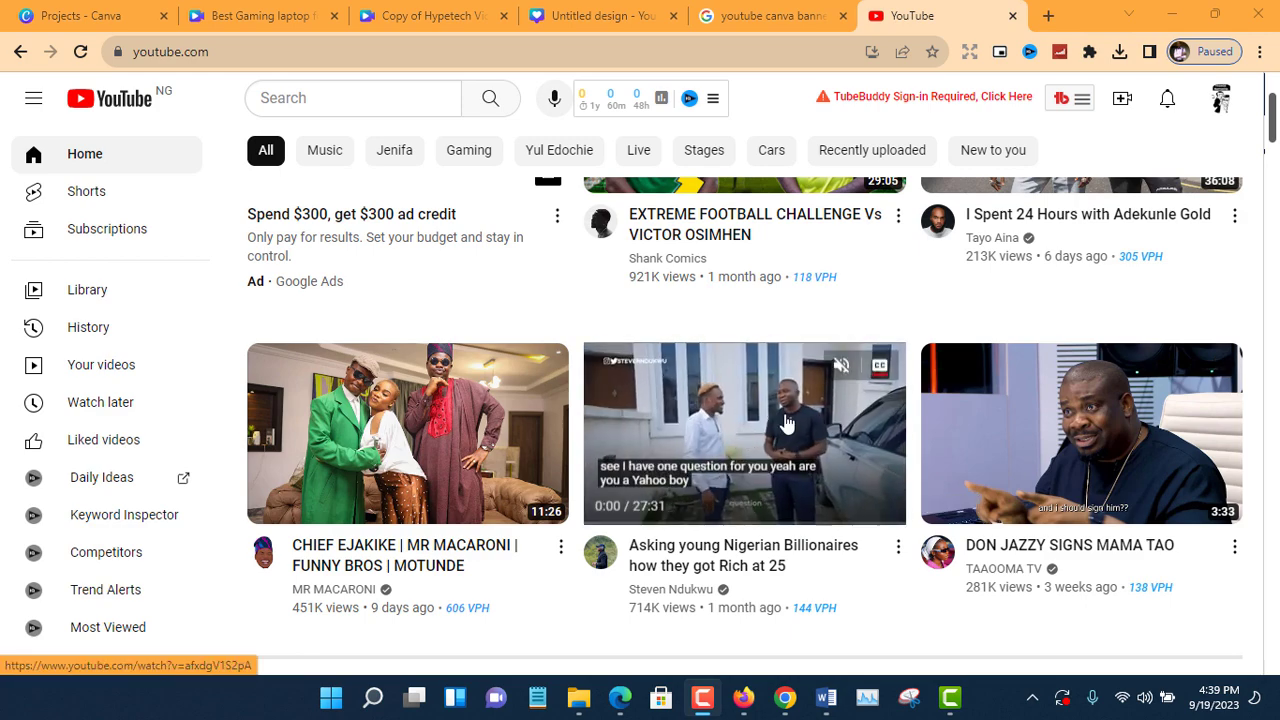
scroll(780, 452, down, 4)
scroll(800, 460, down, 7)
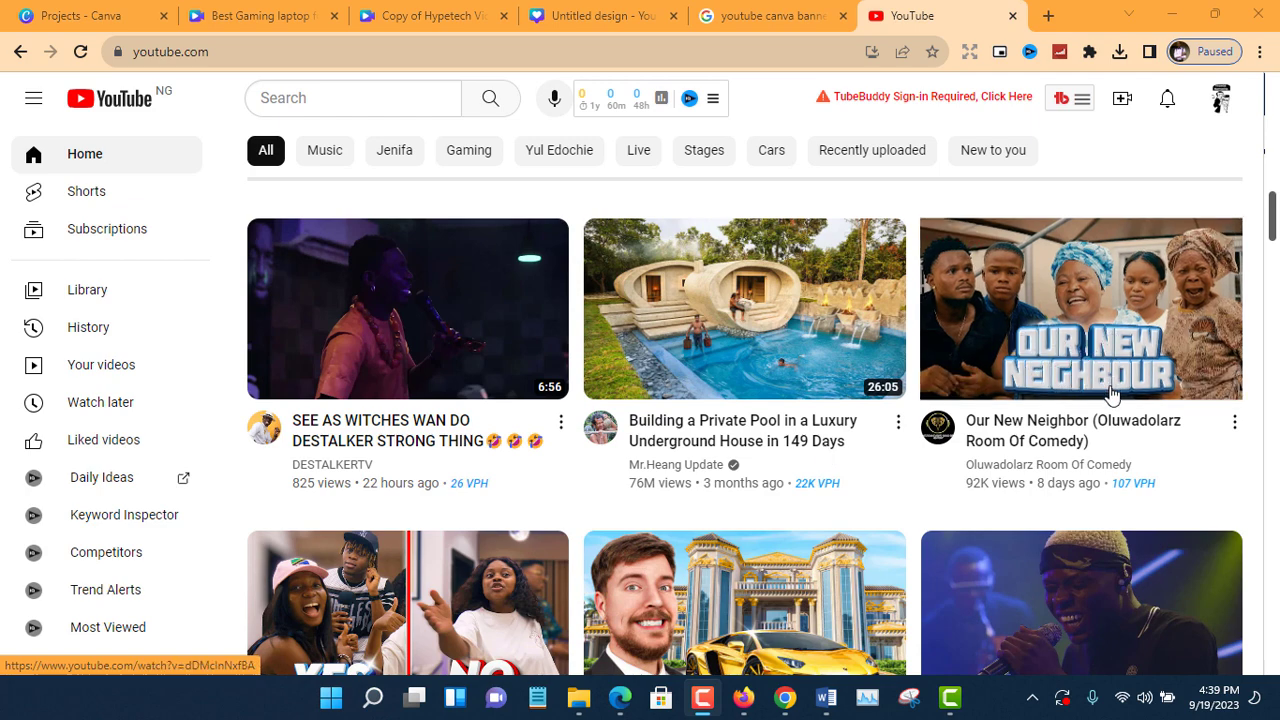
scroll(930, 393, down, 2)
scroll(921, 470, down, 4)
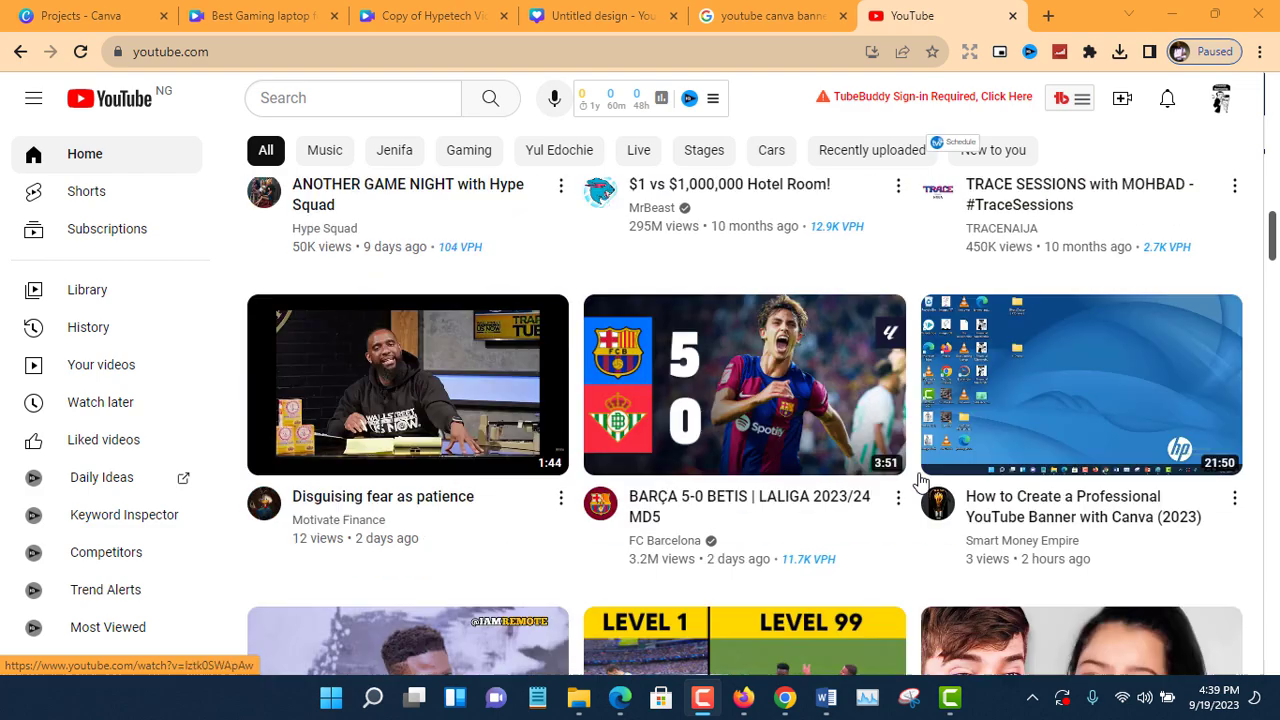
scroll(1059, 402, down, 3)
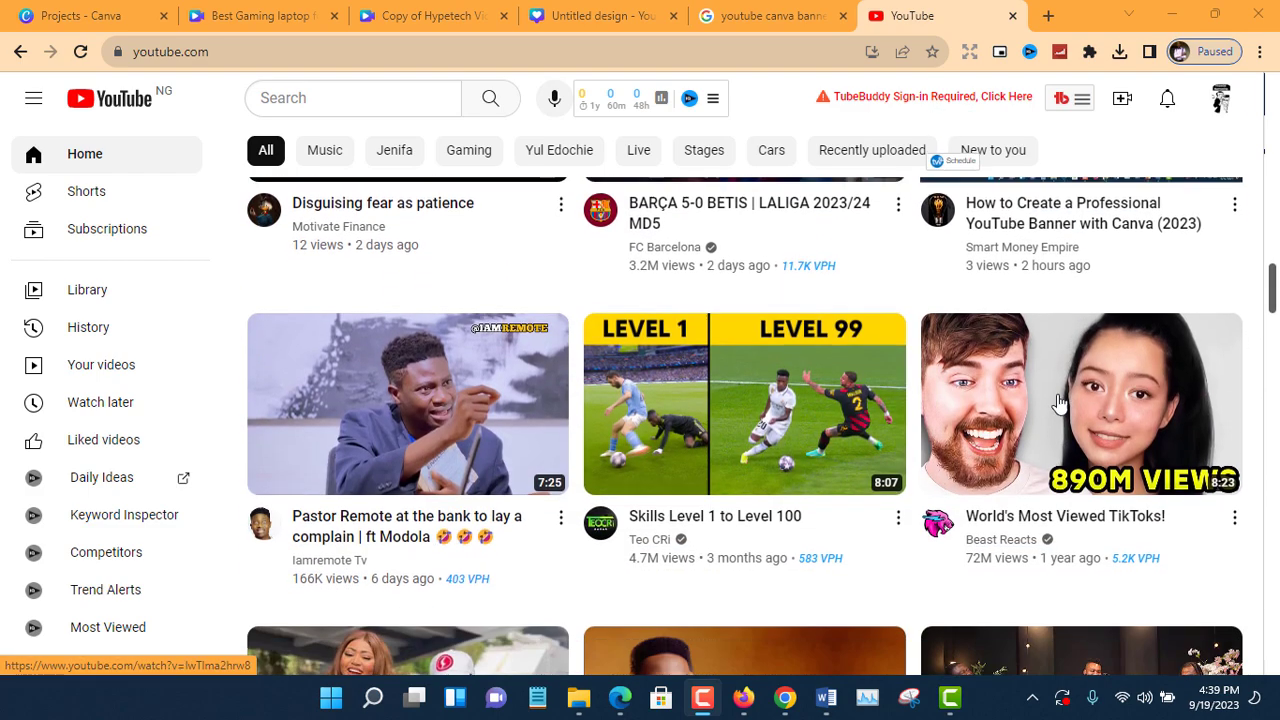
scroll(877, 334, down, 5)
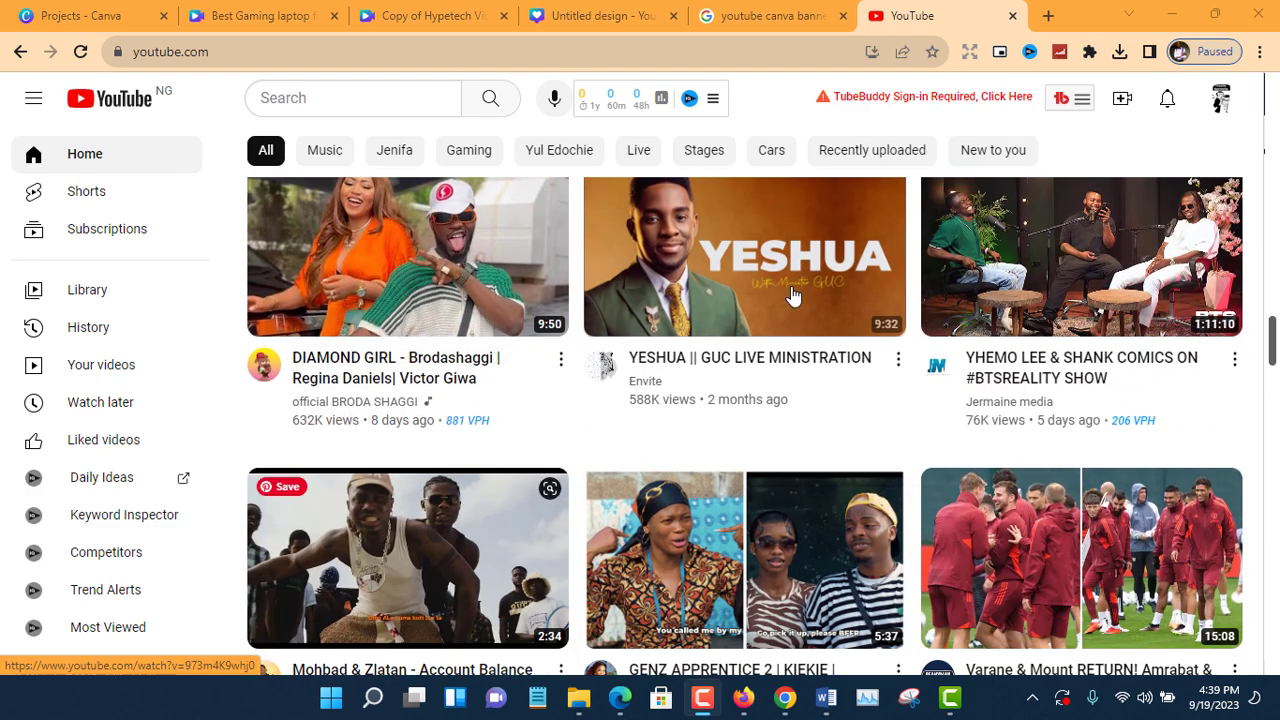
scroll(809, 451, down, 4)
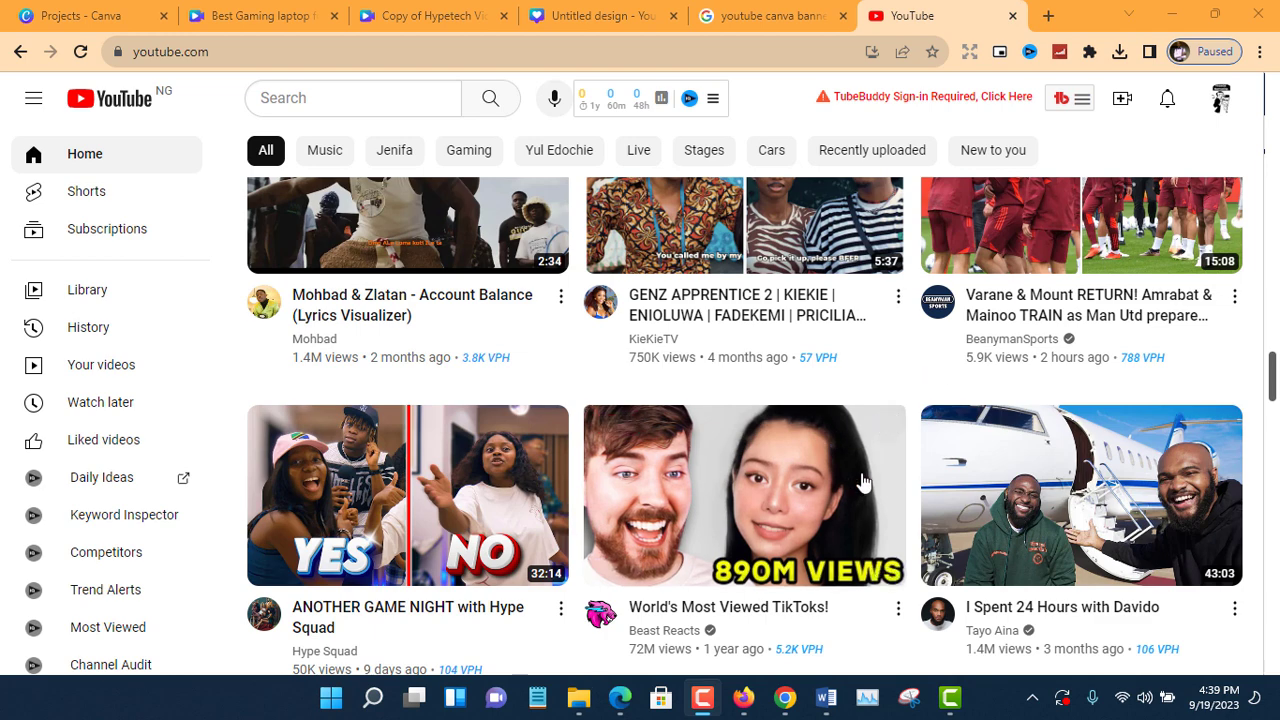
scroll(862, 482, down, 3)
mouse_move(788, 705)
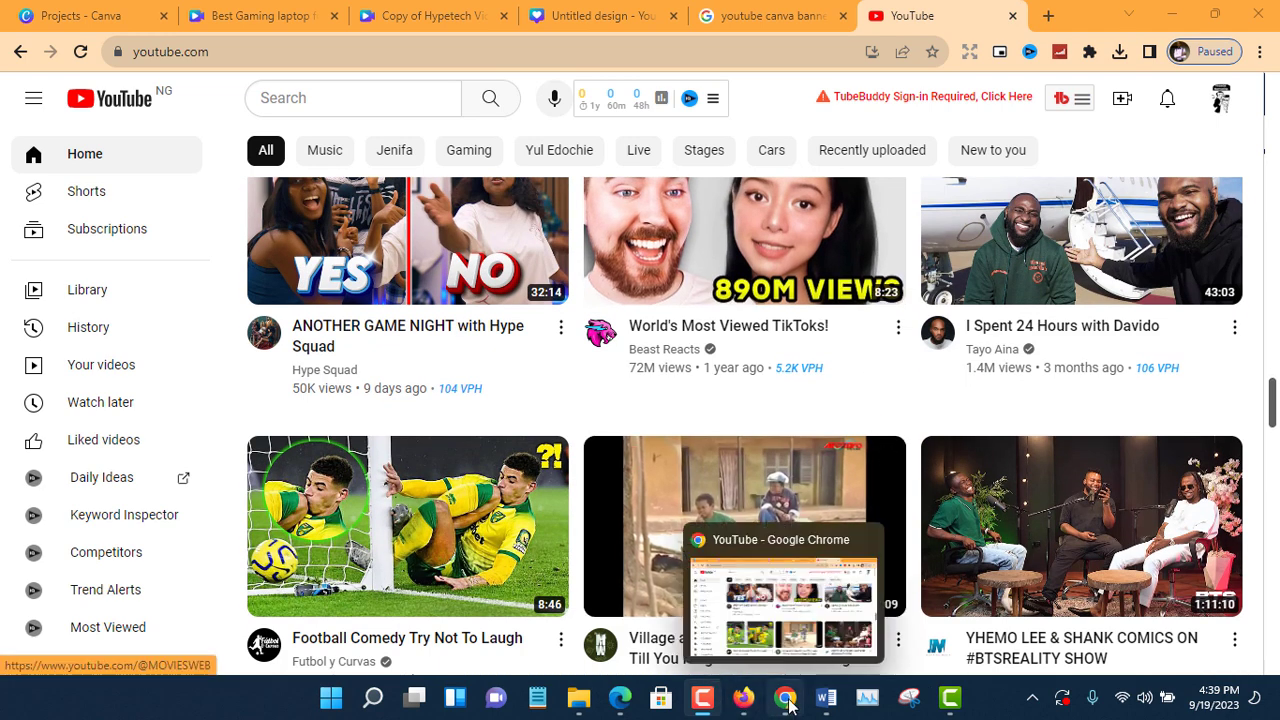
Switch to Microsoft Edge and look through the thumbnails of the Smart Money Empire channel's latest videos.
click(620, 697)
scroll(876, 429, down, 3)
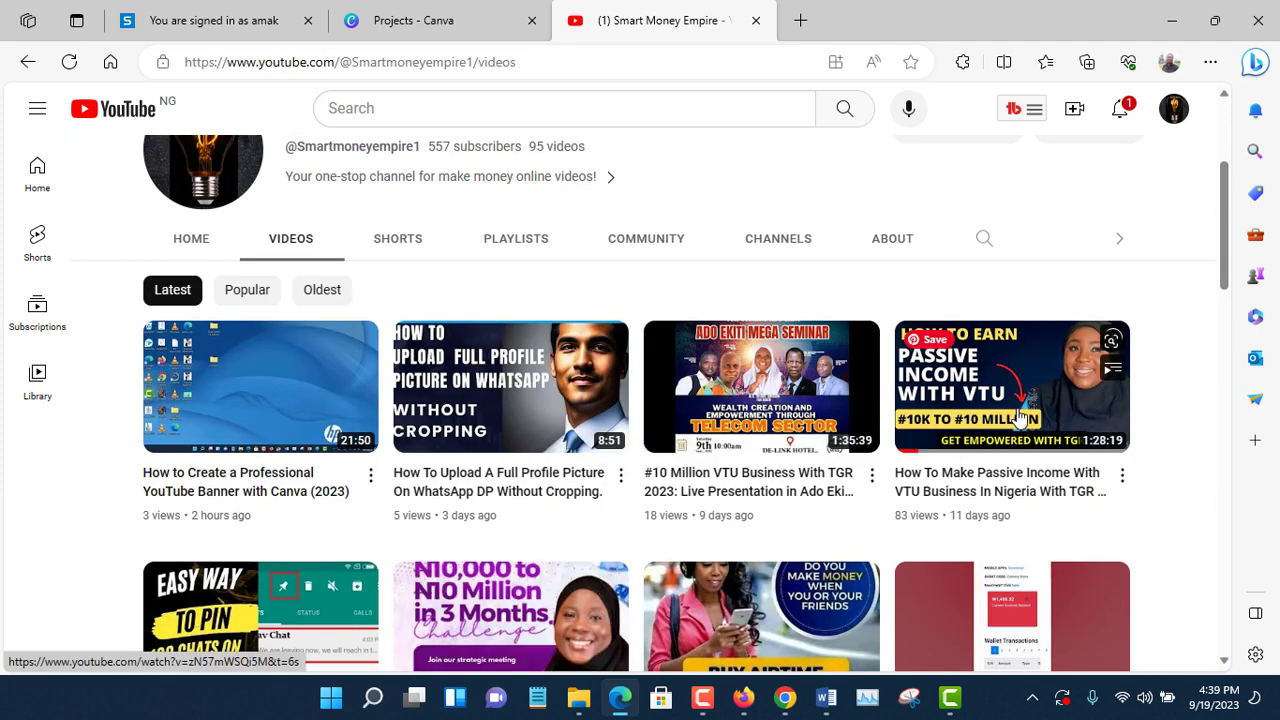
scroll(1020, 415, down, 1)
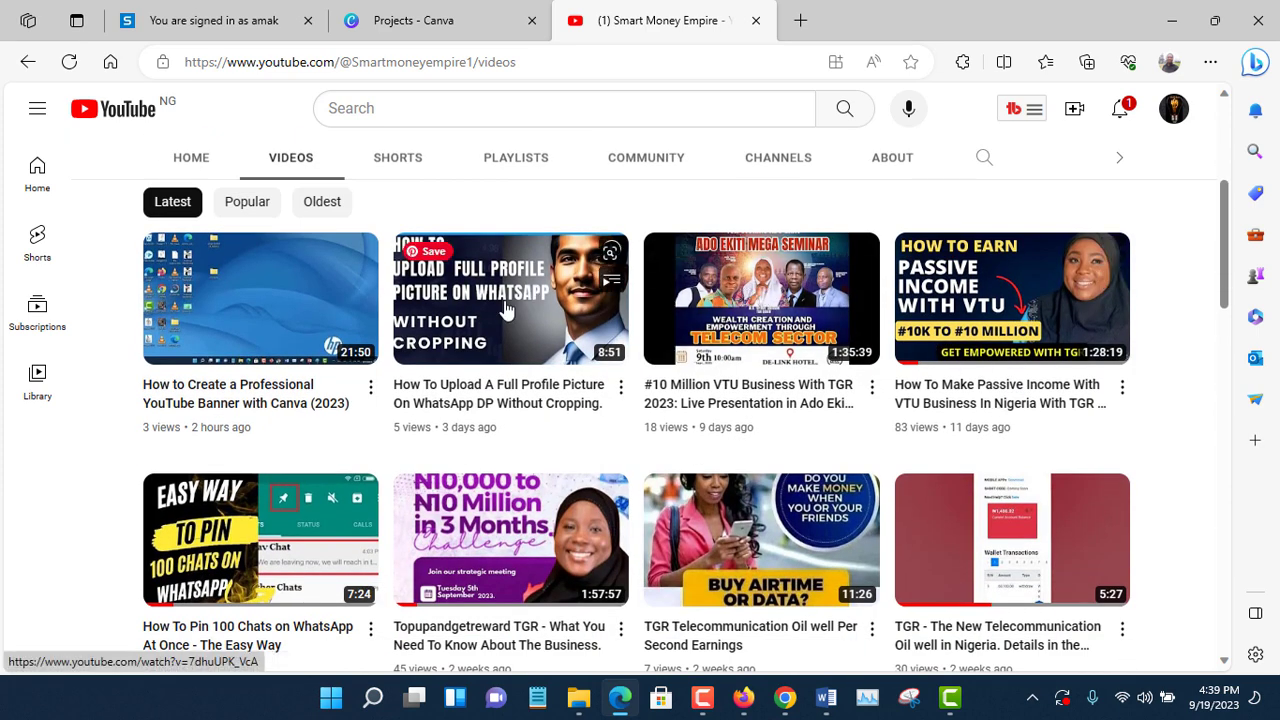
scroll(930, 370, down, 3)
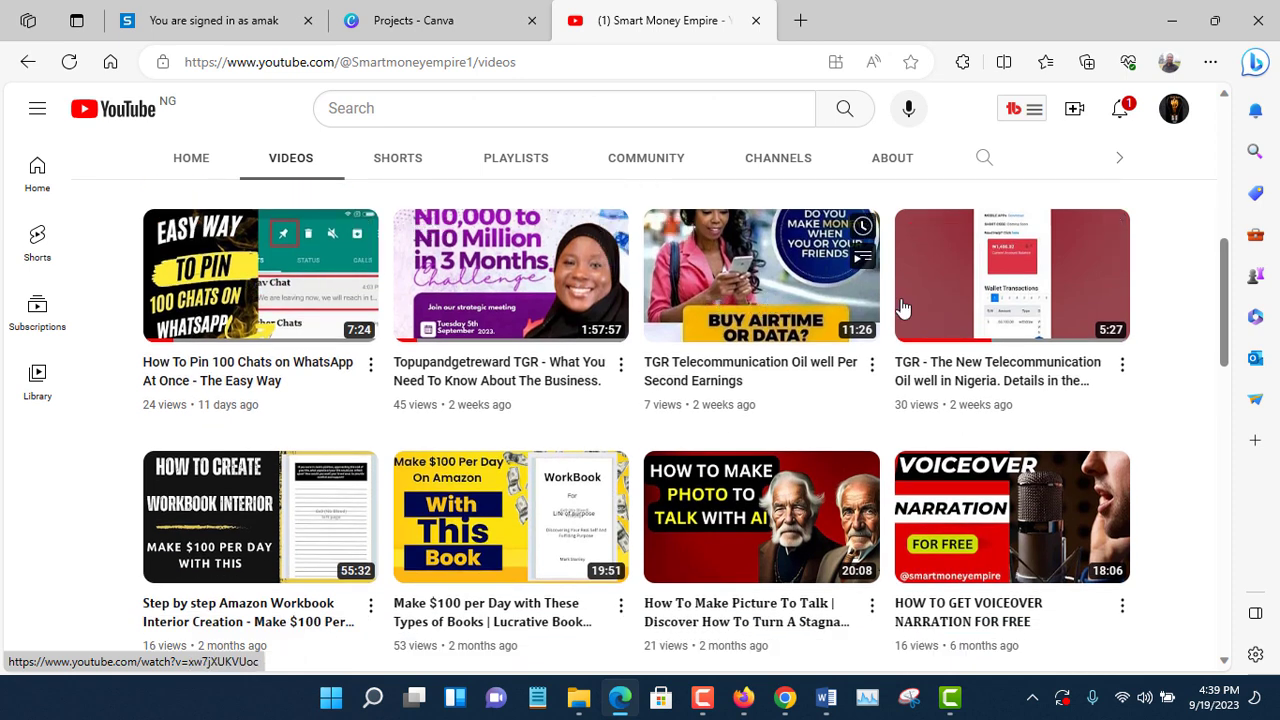
scroll(810, 400, down, 2)
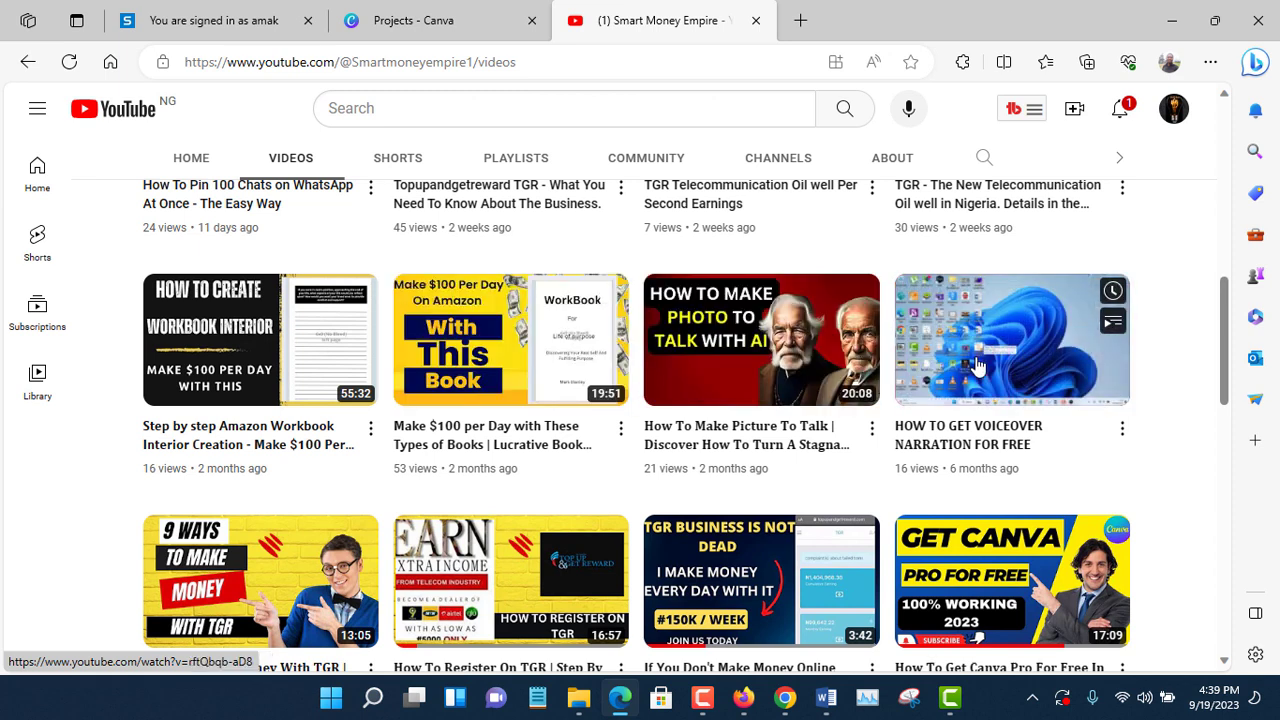
scroll(835, 416, down, 2)
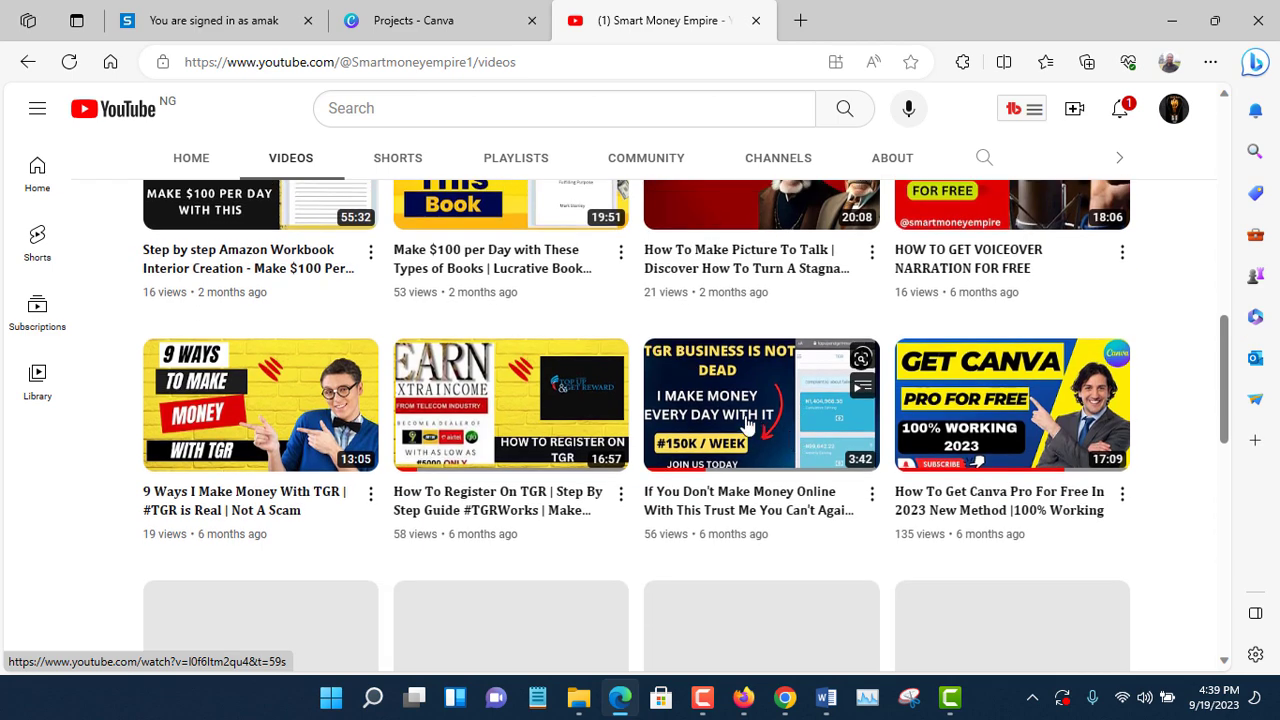
Return to the YouTube home feed in Chrome and examine more of the recommended video thumbnails.
click(785, 698)
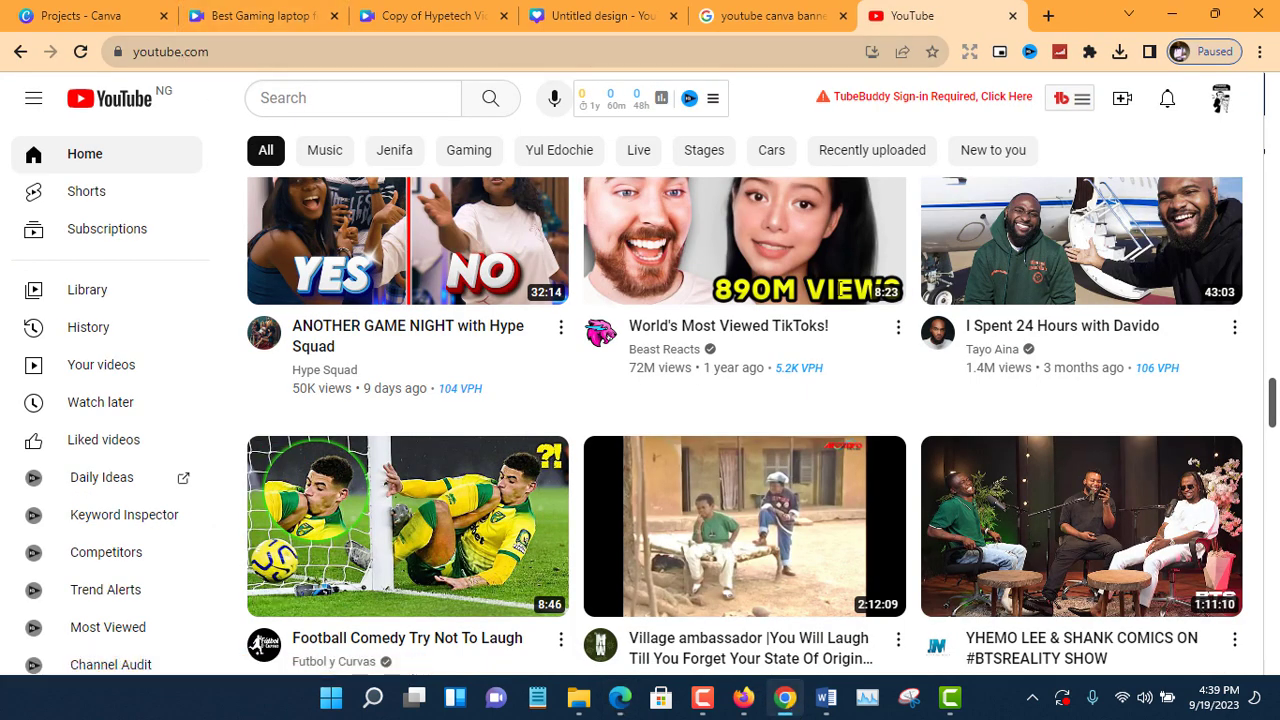
scroll(566, 187, down, 3)
scroll(654, 543, down, 4)
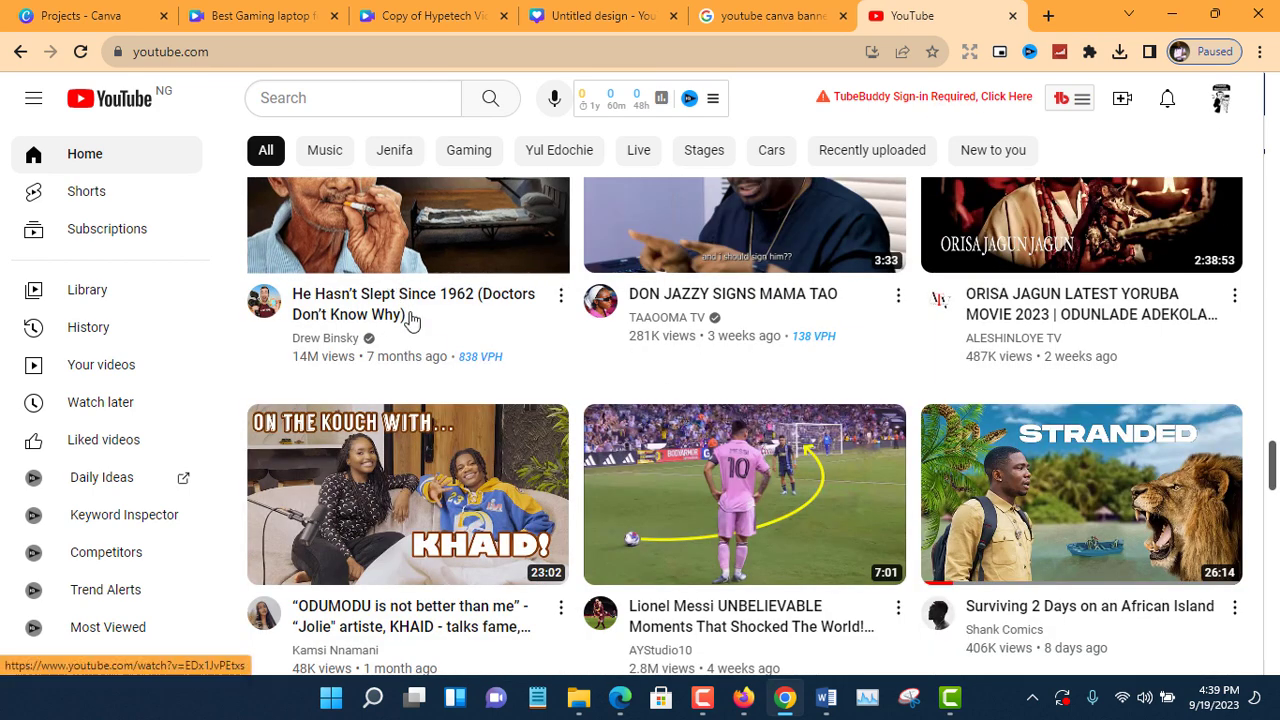
scroll(410, 317, up, 3)
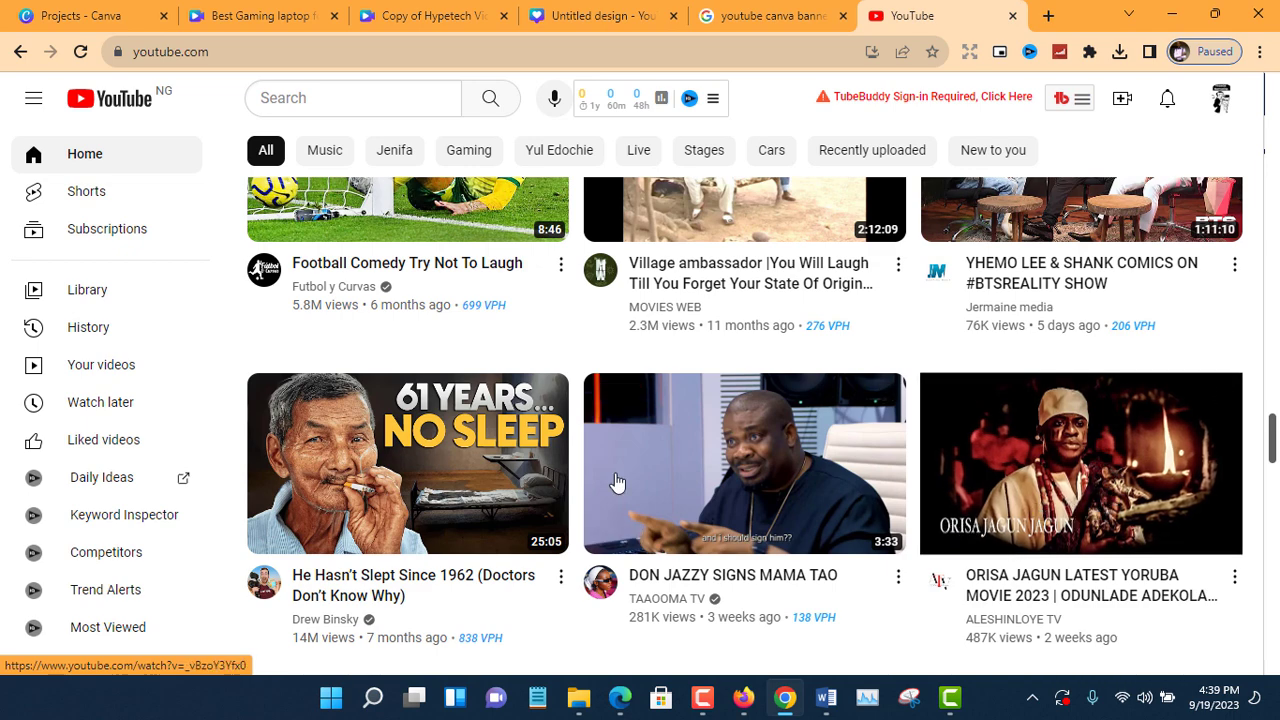
scroll(527, 483, down, 5)
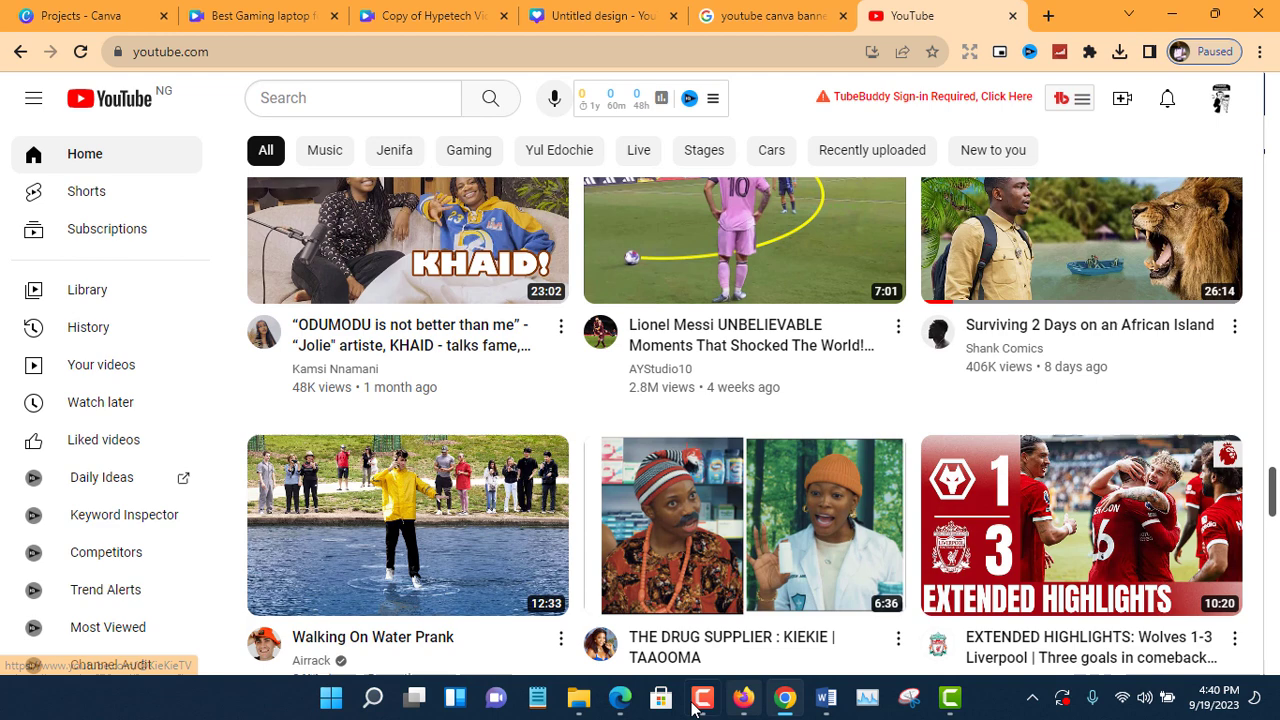
Switch back to Edge and review the Smart Money Empire channel's older and newest thumbnails, ending at the channel banner.
click(620, 697)
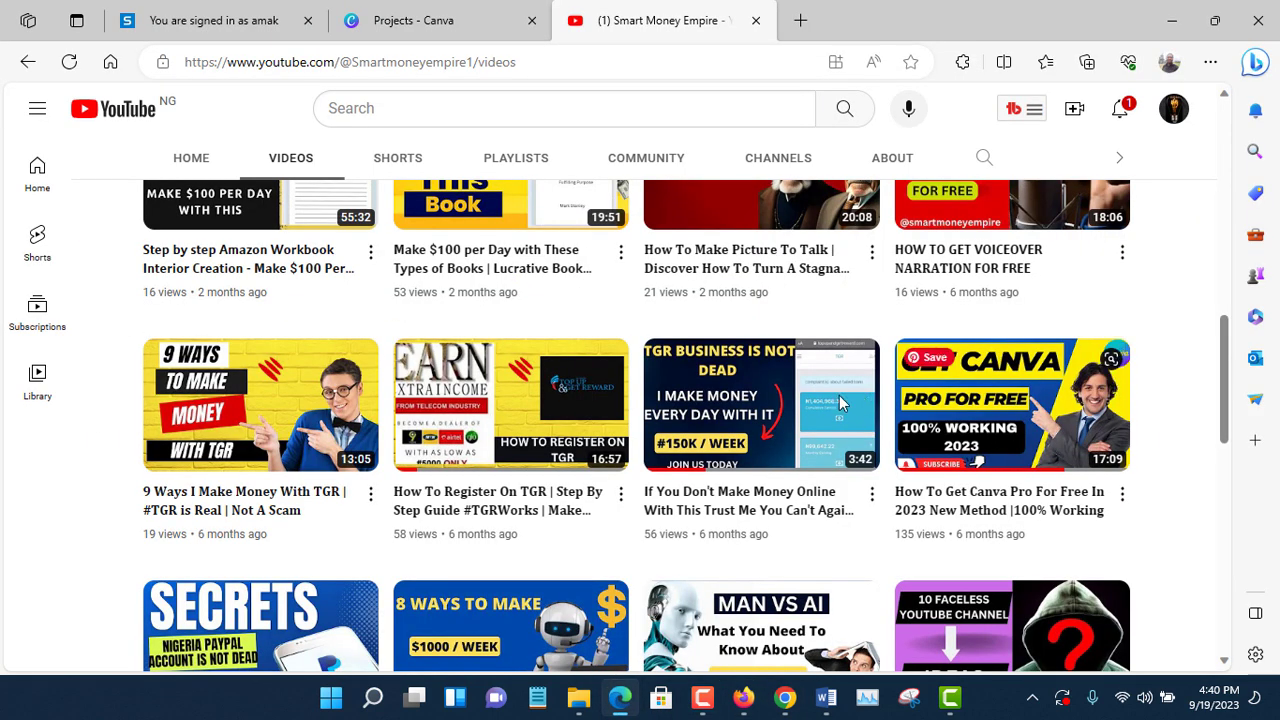
scroll(300, 420, down, 3)
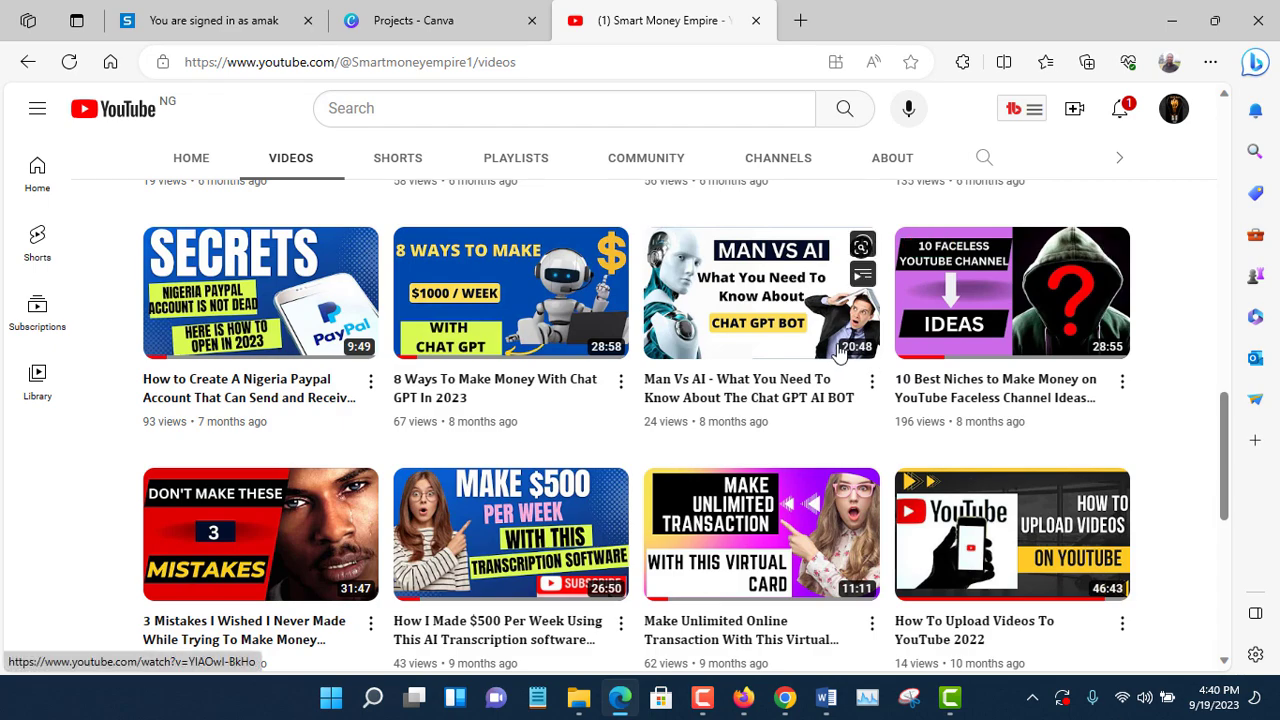
scroll(808, 375, up, 4)
scroll(810, 377, up, 5)
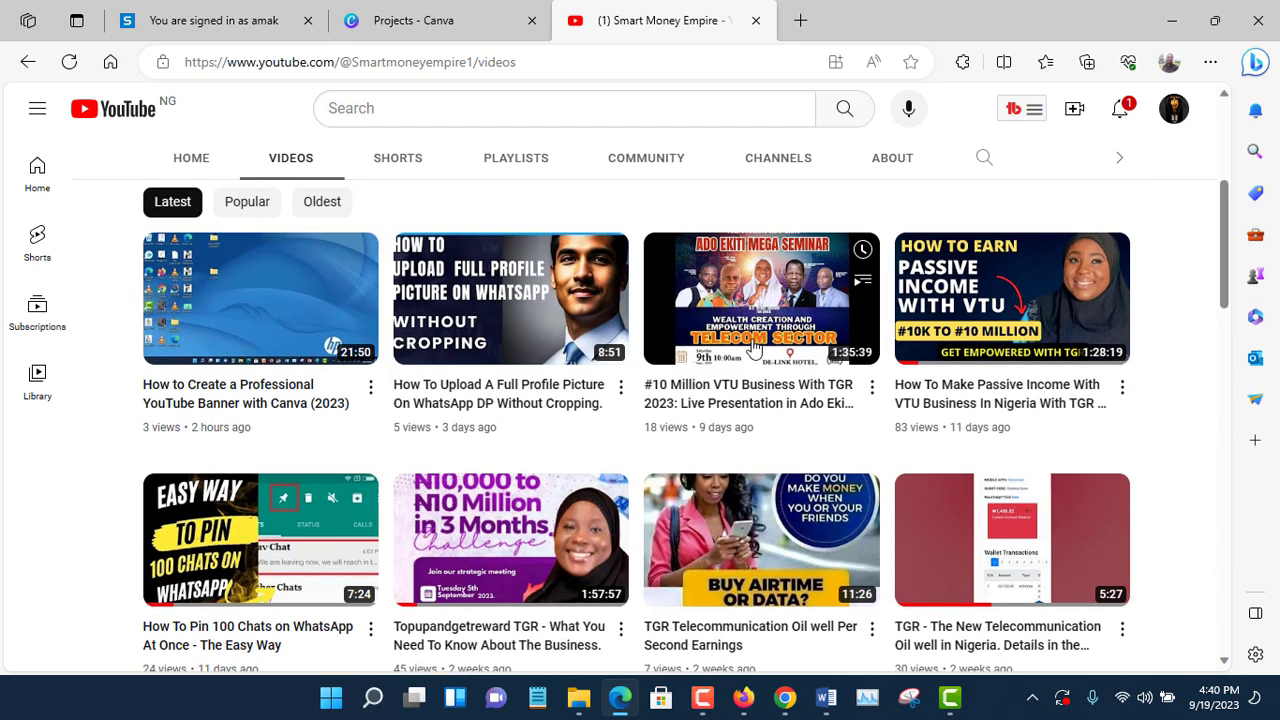
scroll(600, 340, up, 4)
scroll(420, 470, down, 2)
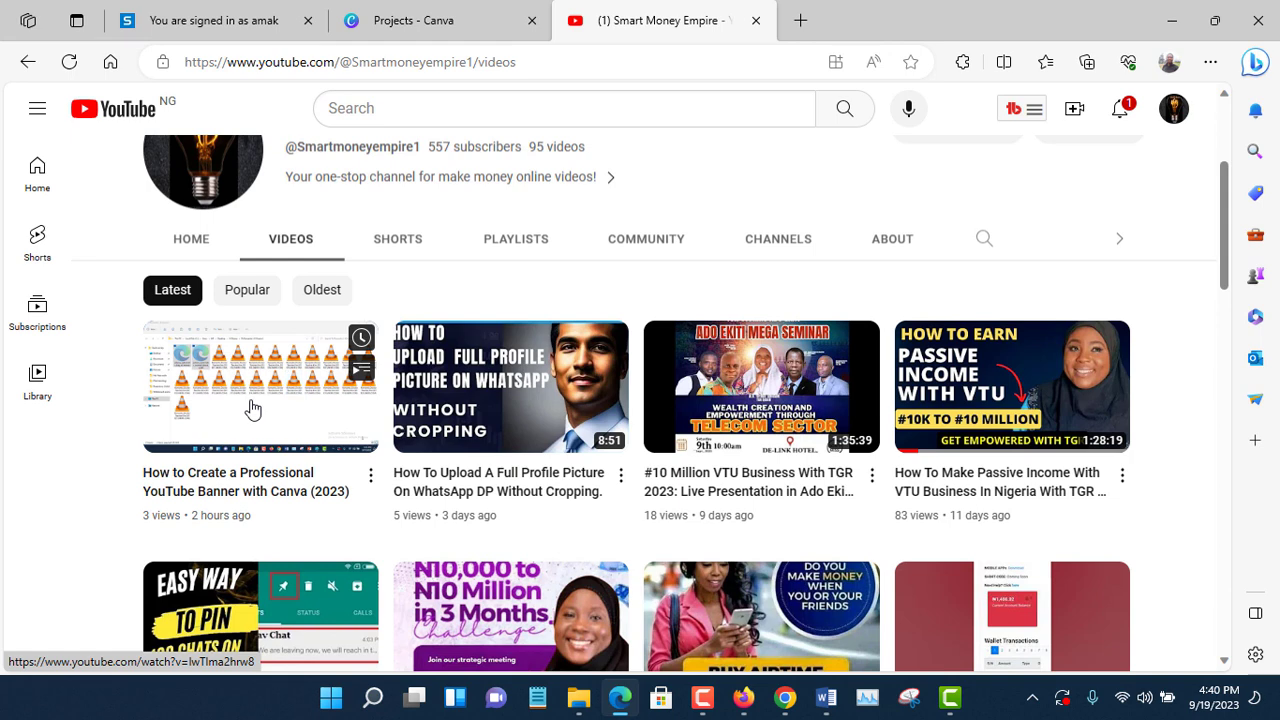
scroll(759, 303, up, 3)
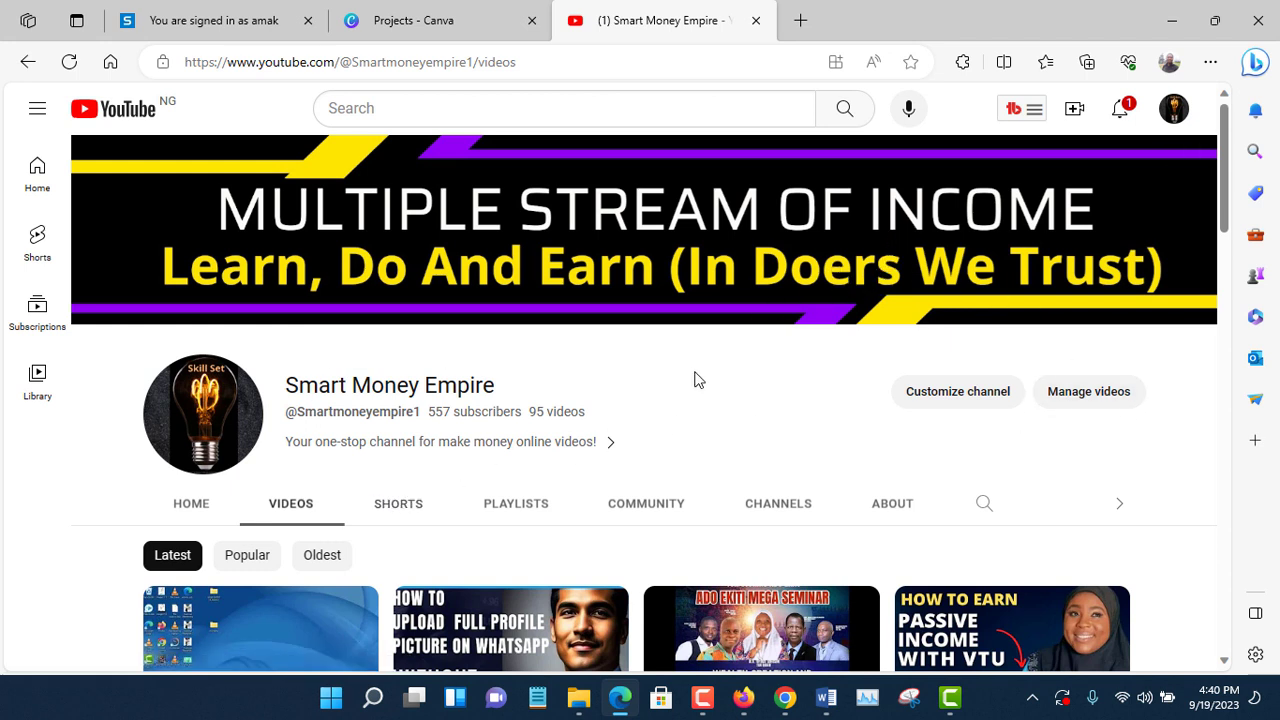
Switch to the Canva projects page in Chrome and create a new 1280 × 720 px YouTube Thumbnail design.
click(786, 697)
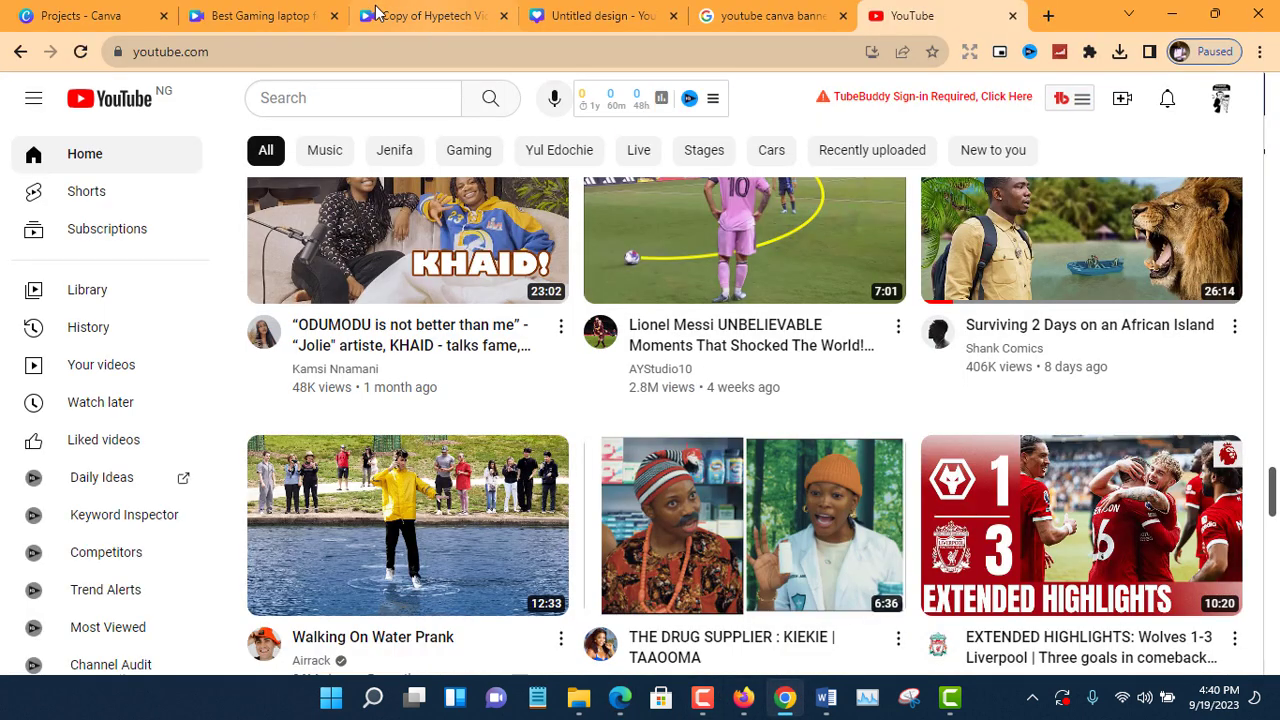
click(92, 14)
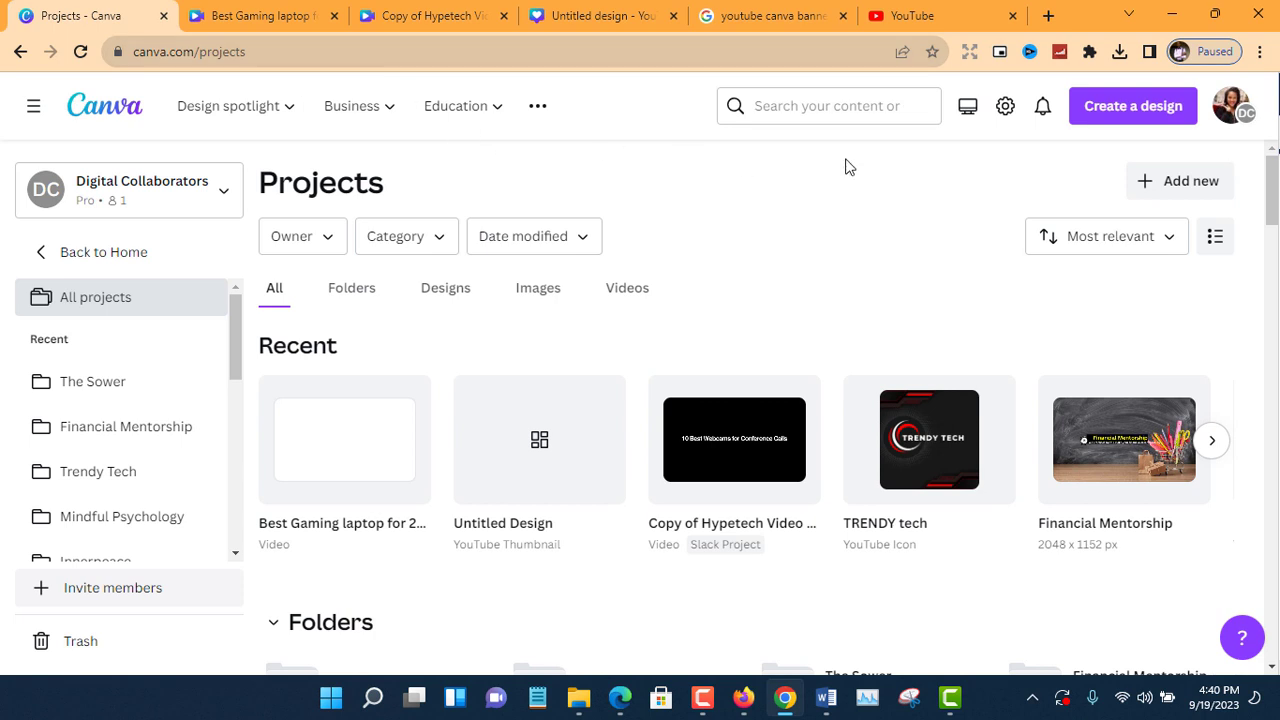
click(1122, 112)
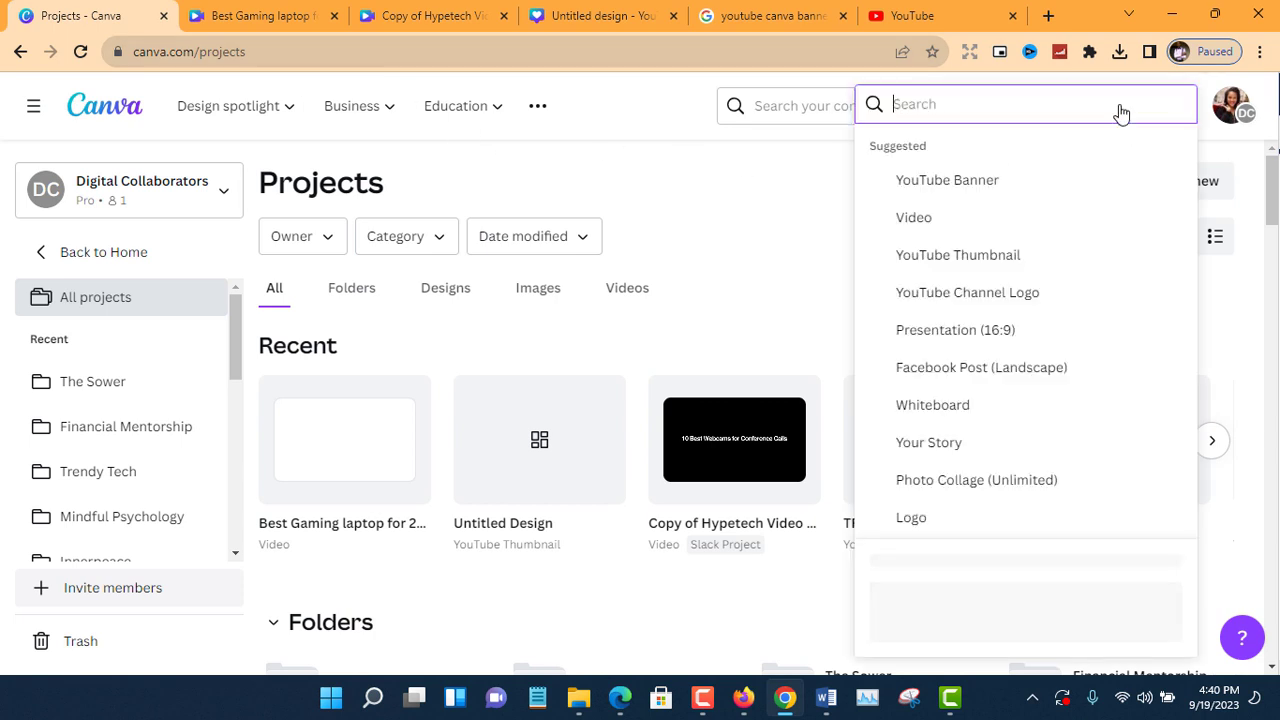
click(934, 257)
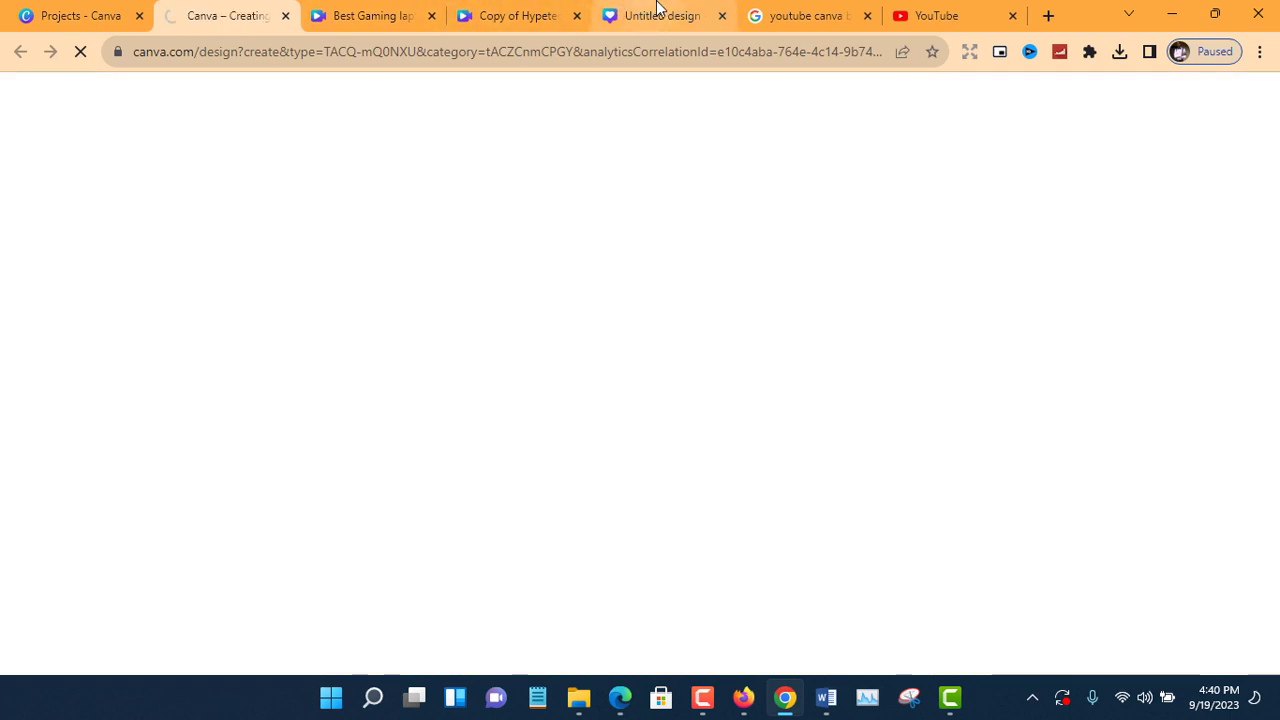
Delete the gradient background and cyan rectangle from the already open untitled thumbnail design, and close the newly created duplicate design.
click(660, 15)
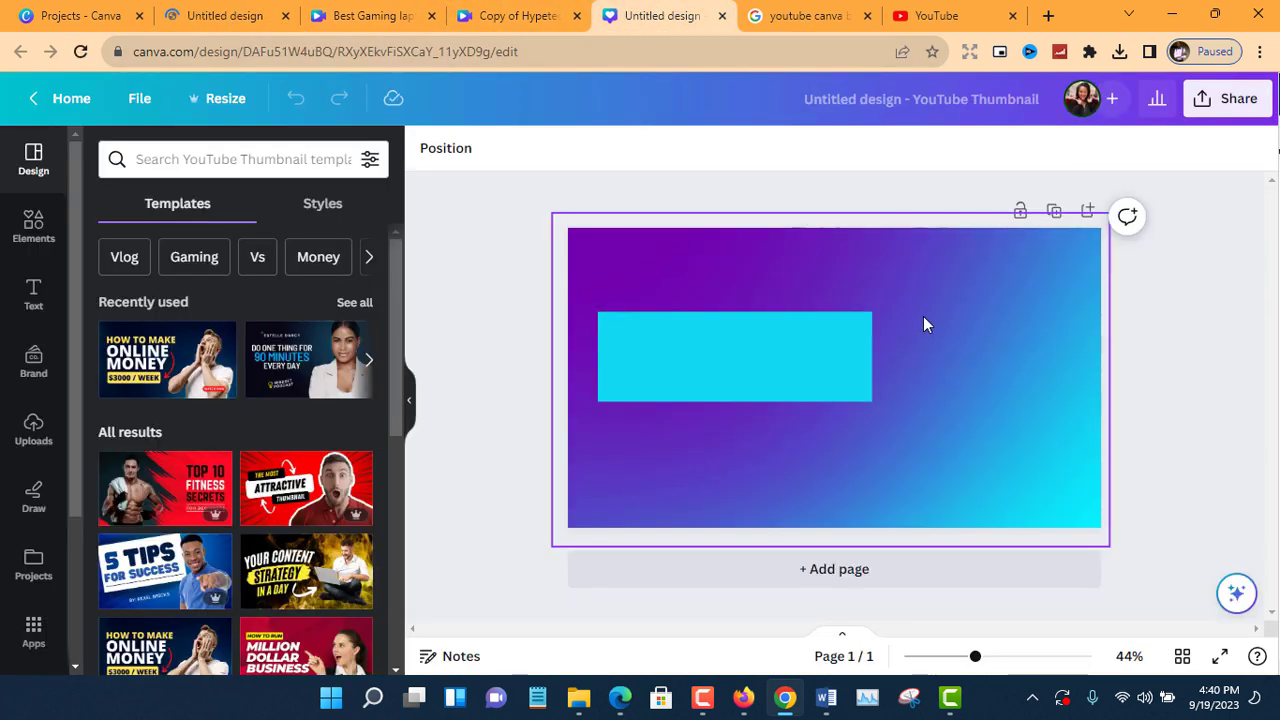
click(957, 269)
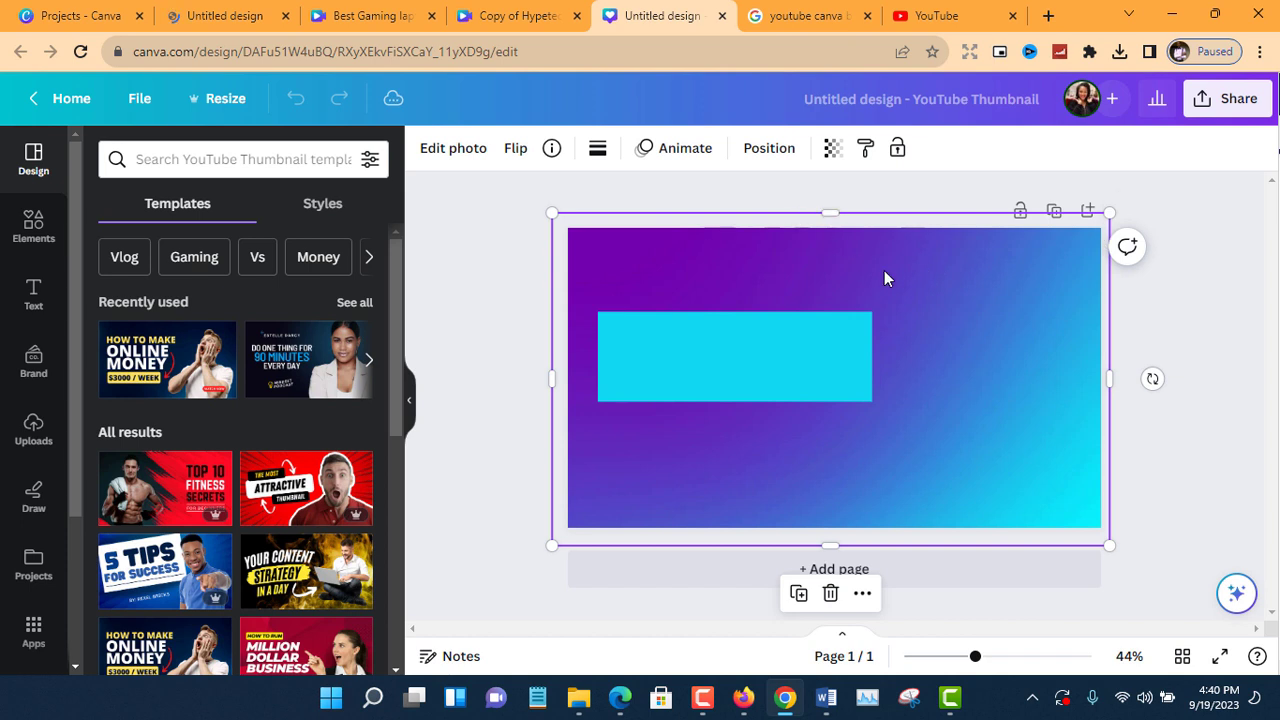
key(Delete)
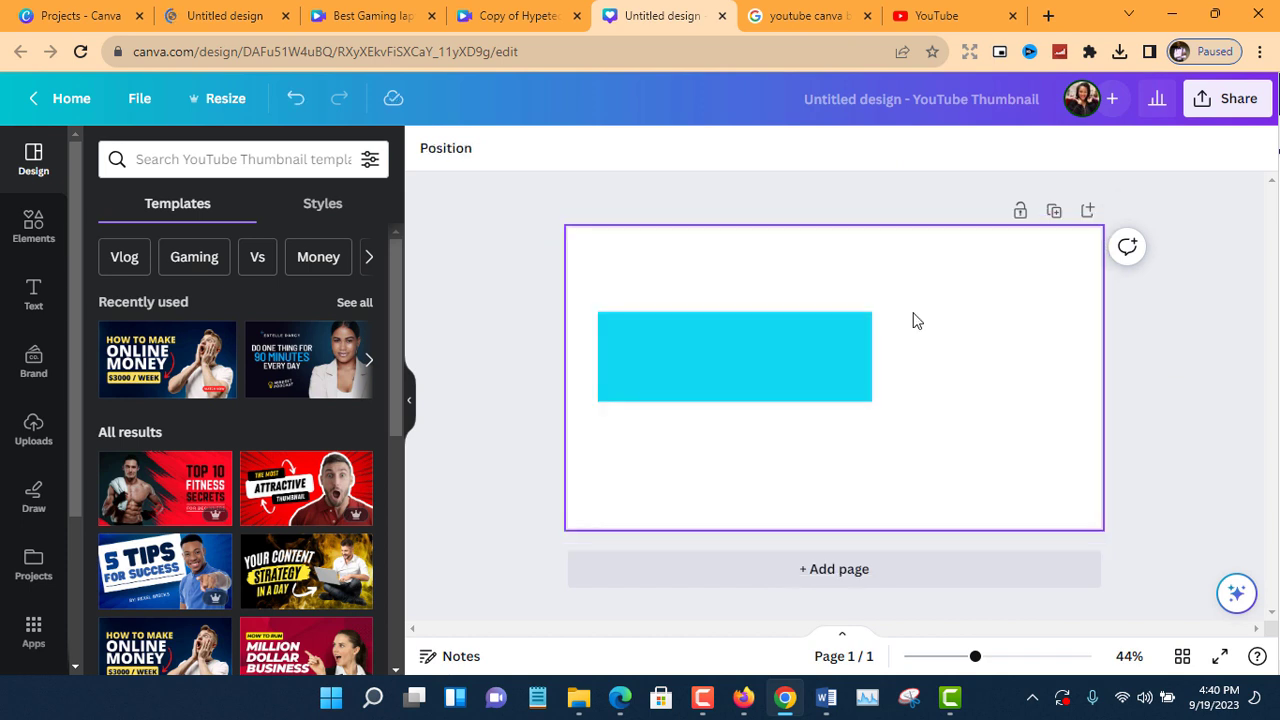
click(828, 352)
key(Delete)
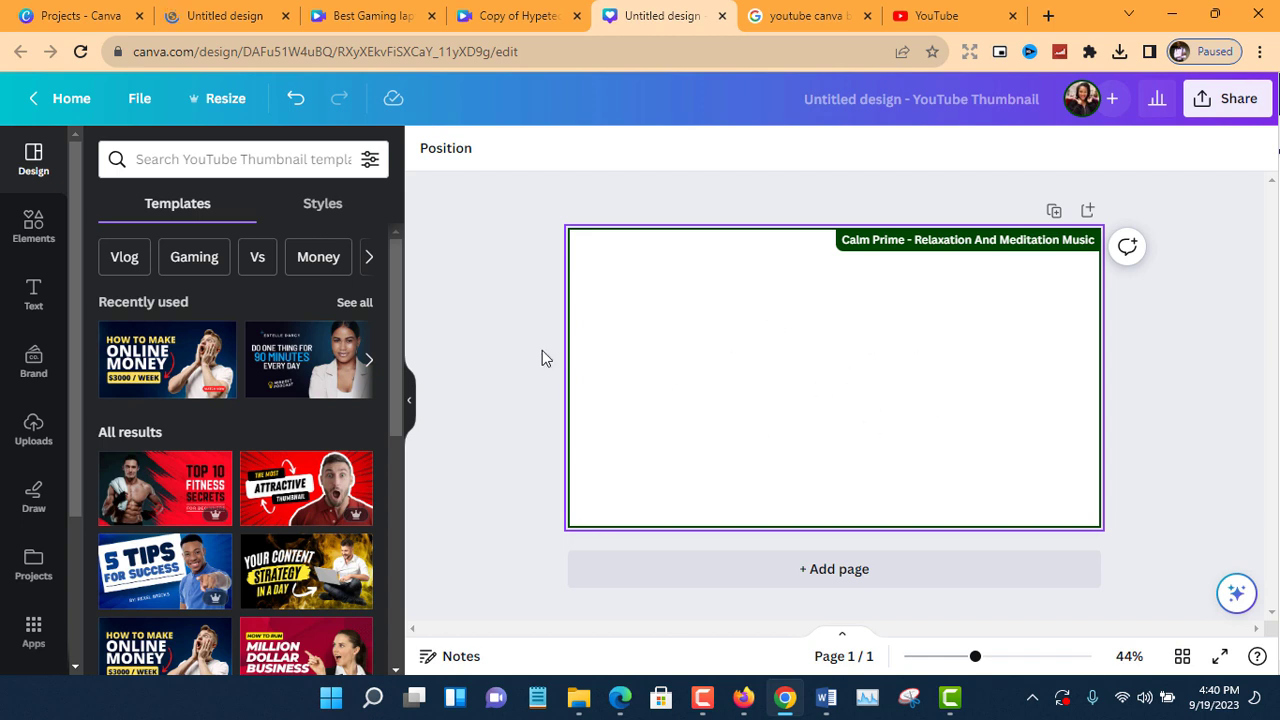
click(287, 15)
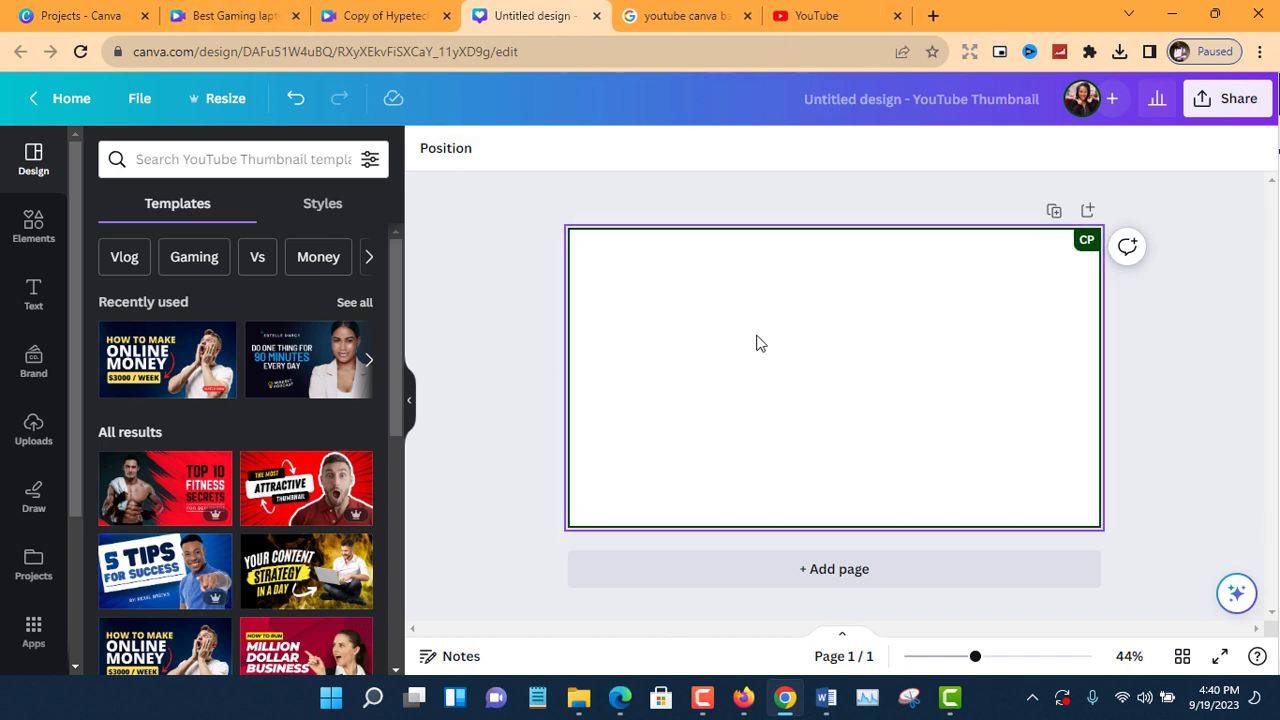
click(726, 286)
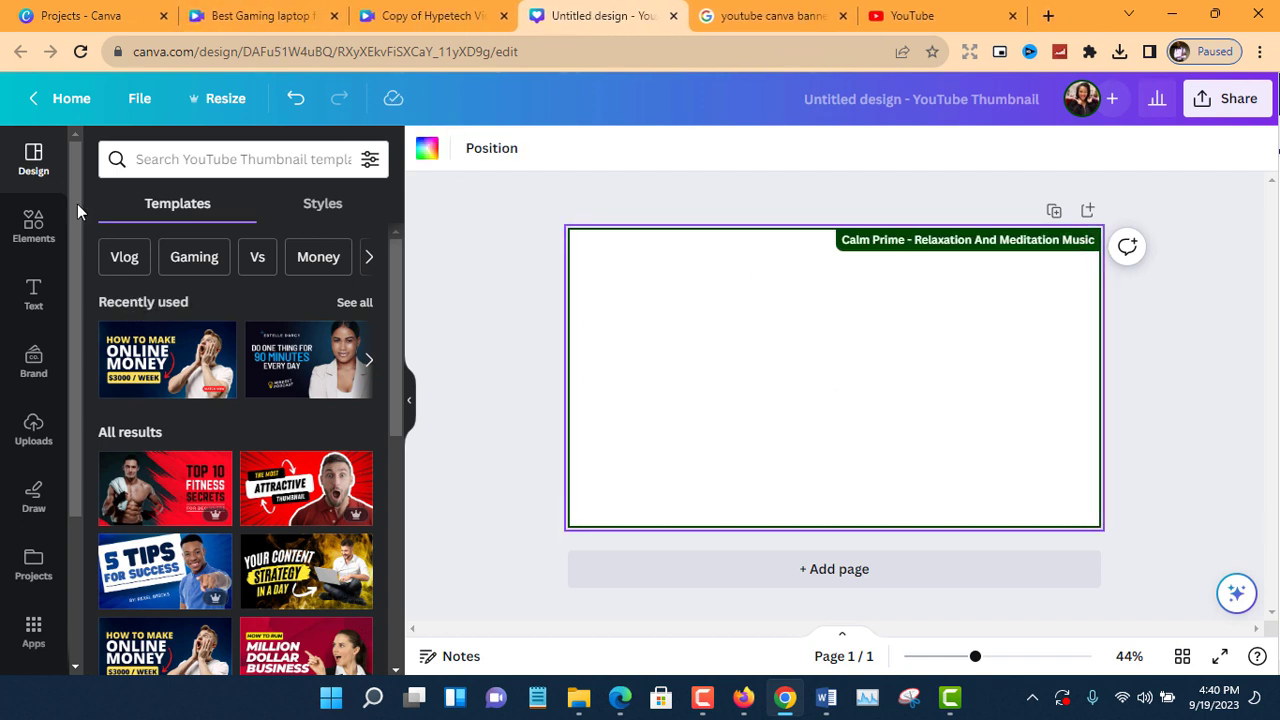
Search the elements library for "canva" and add the purple-to-cyan gradient graphic to the blank page.
click(35, 220)
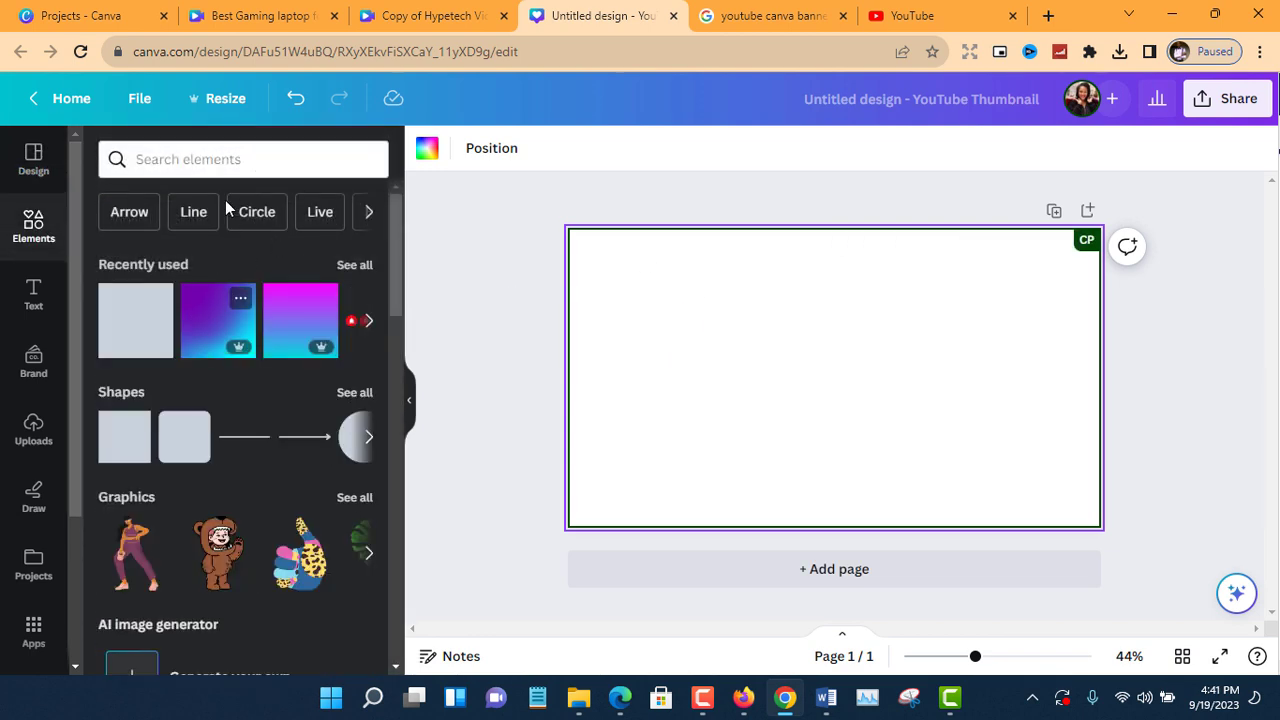
click(232, 158)
text(can)
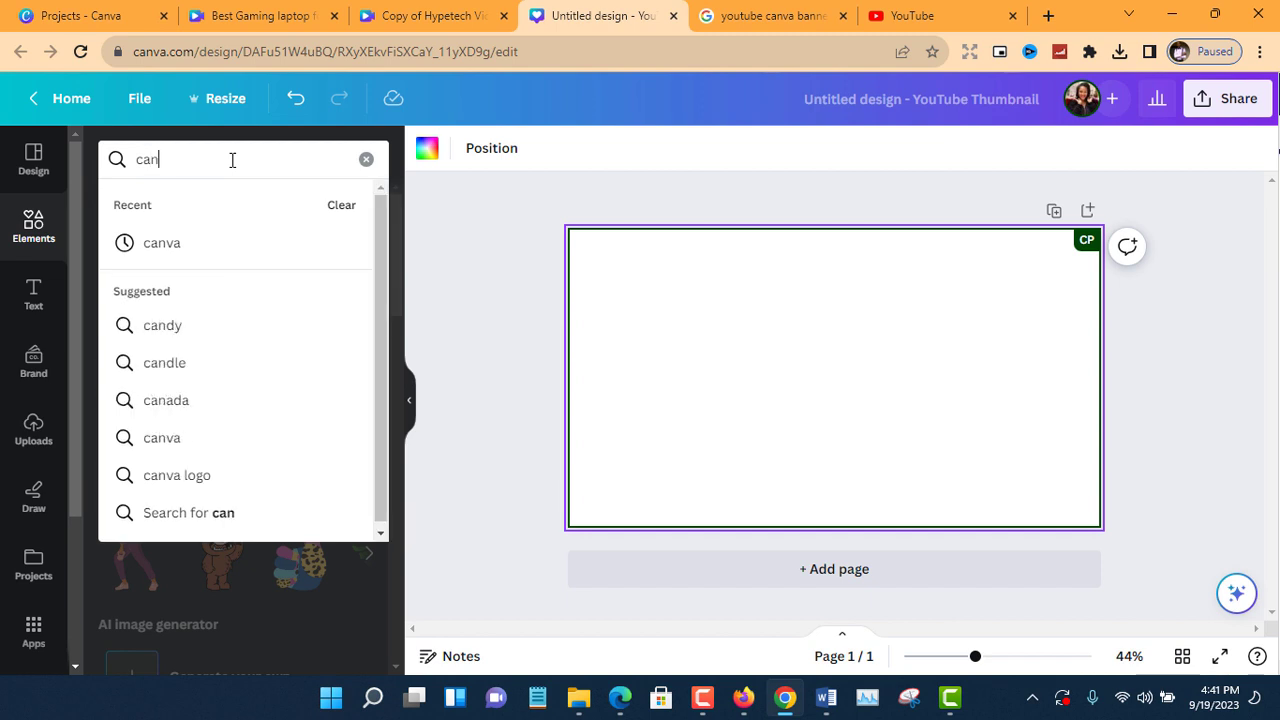
text(va)
key(Return)
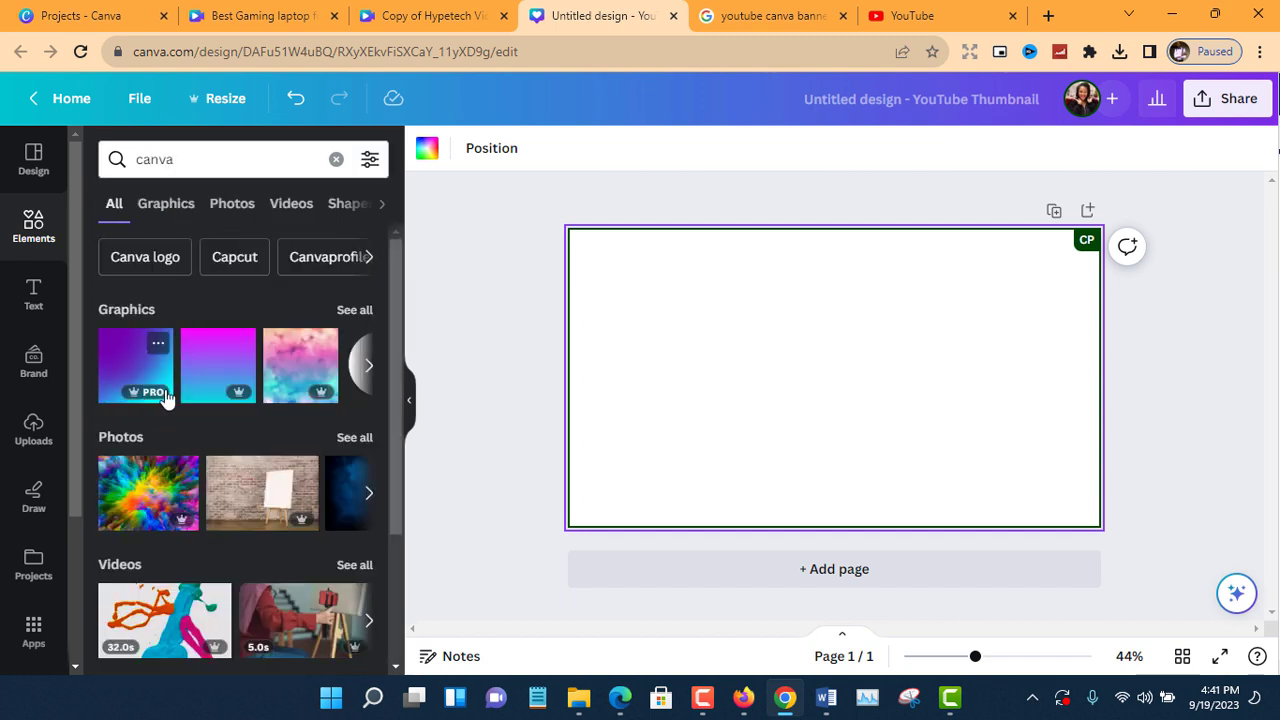
click(358, 372)
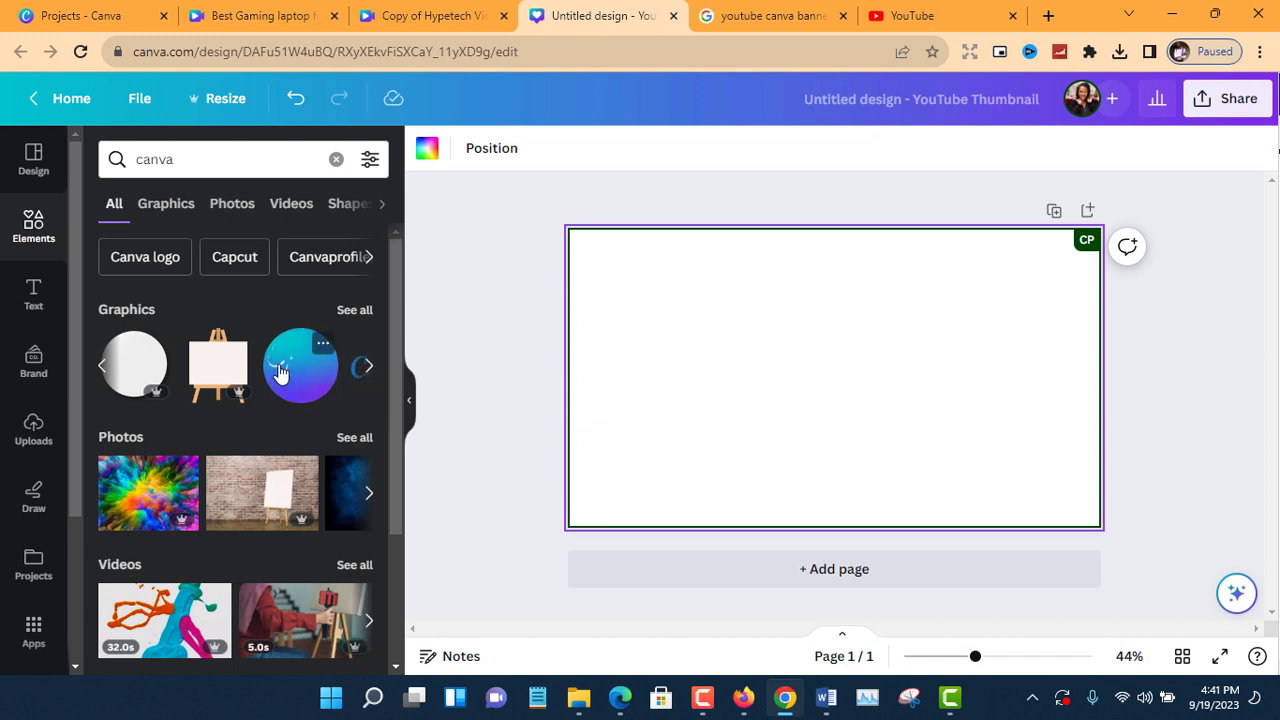
click(369, 368)
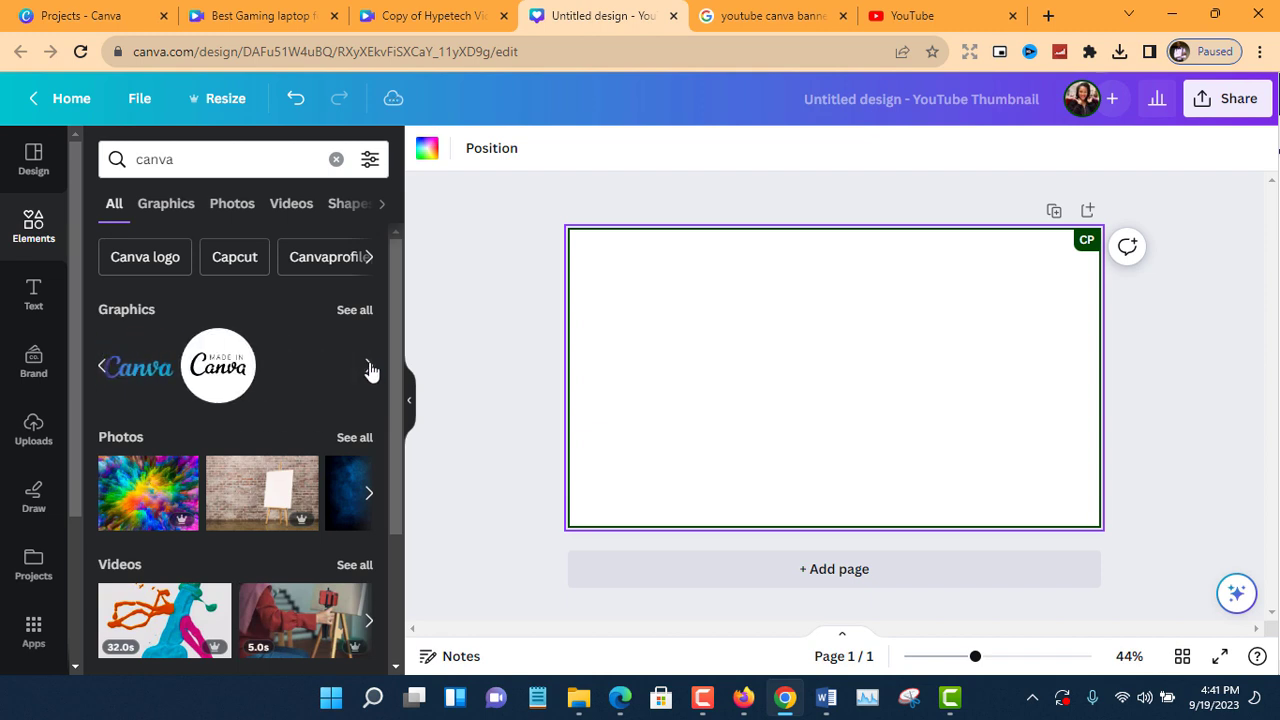
click(101, 366)
click(101, 366)
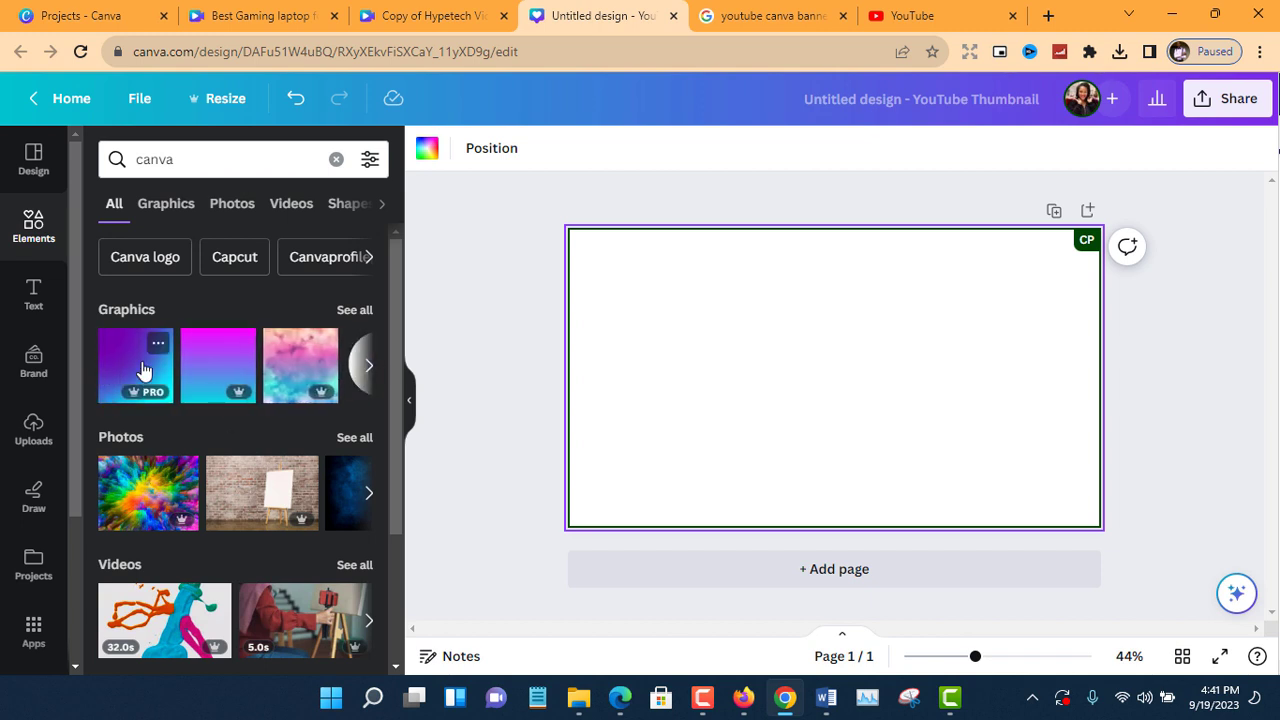
click(140, 368)
Move the gradient graphic to the page's upper-left corner and stretch it to cover the whole page as the background.
drag(786, 374, 631, 337)
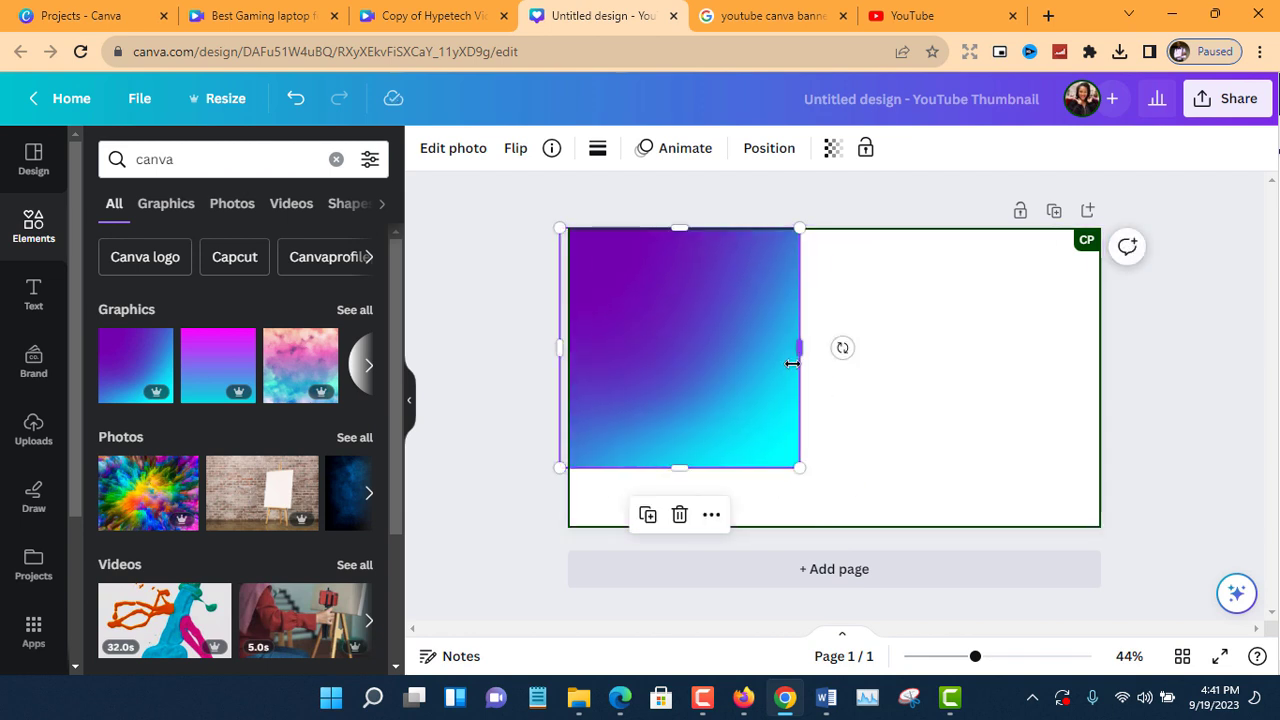
drag(797, 356, 1100, 350)
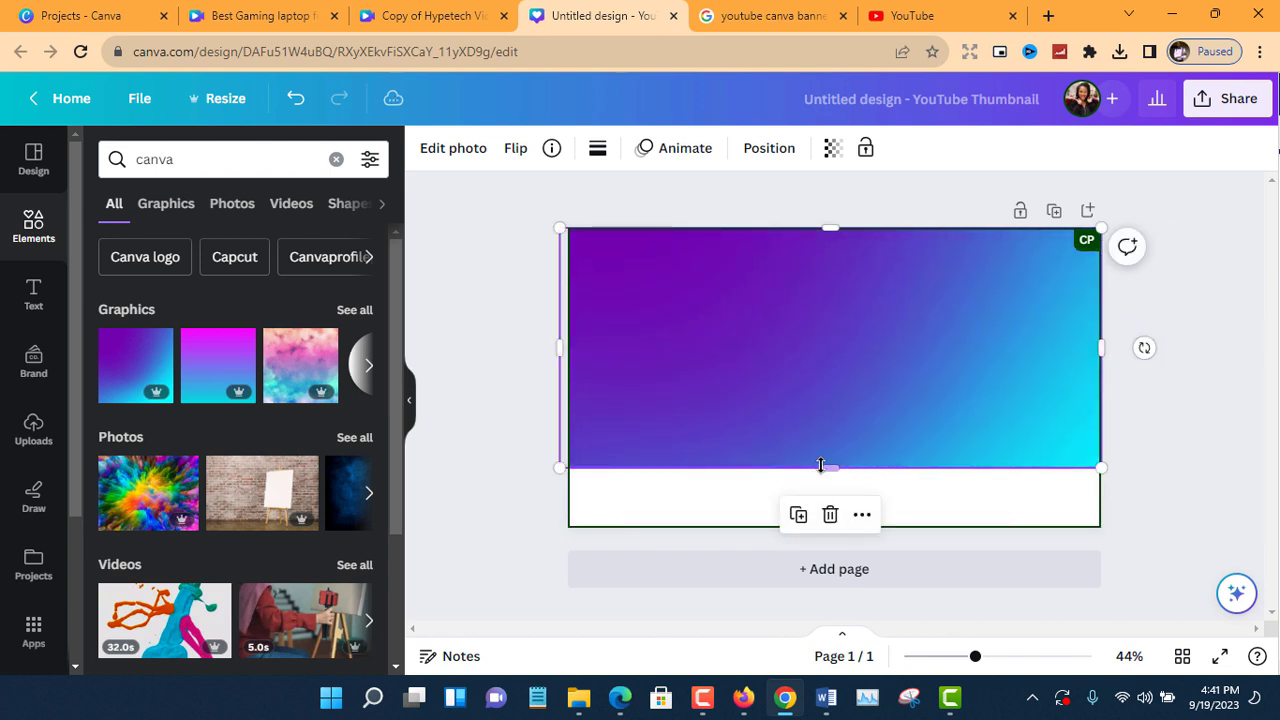
drag(820, 489, 823, 528)
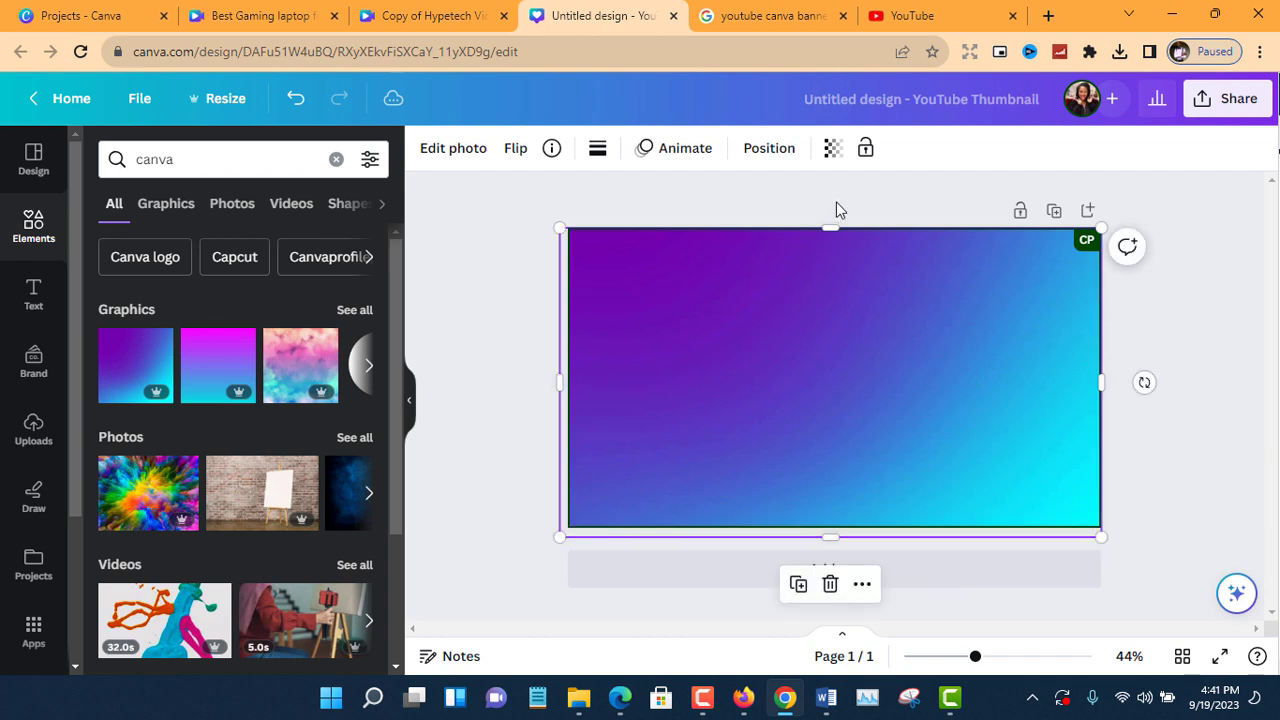
drag(831, 224, 831, 213)
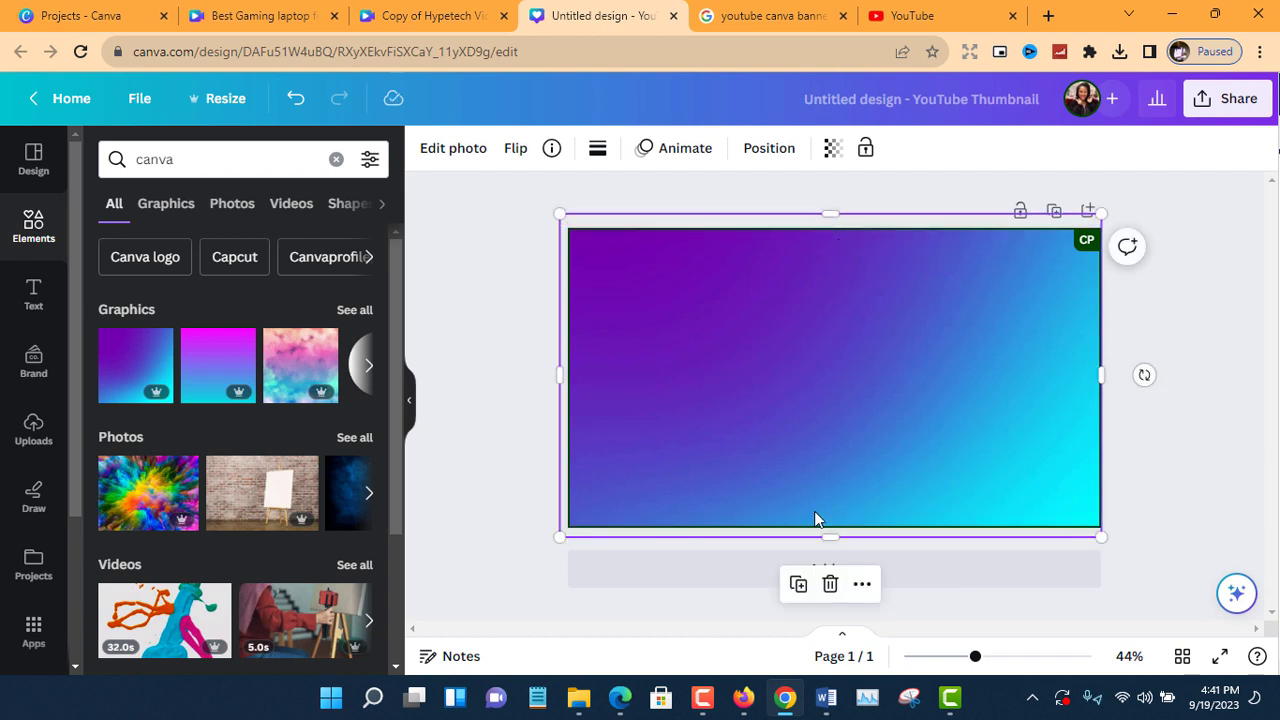
click(503, 340)
click(729, 309)
click(480, 277)
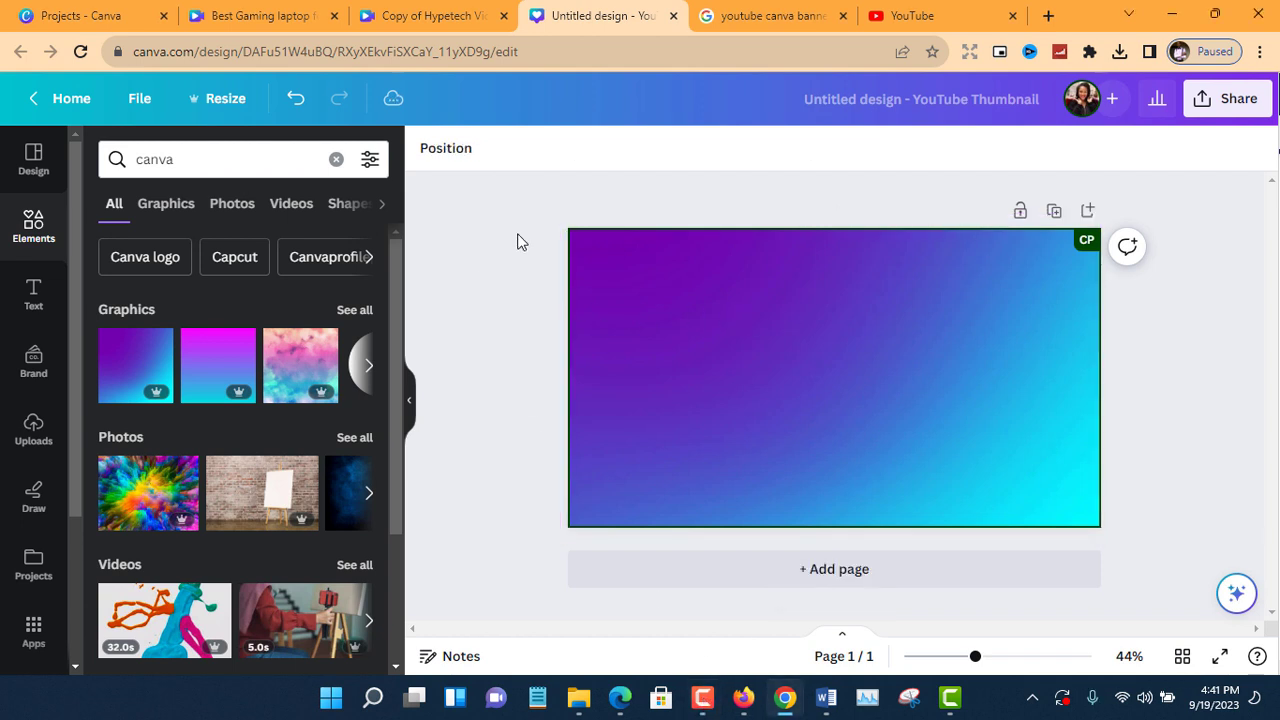
Examine the YouTube Channel Banner Tutorial reference thumbnail in the Google image results, comparing it with the design.
click(800, 12)
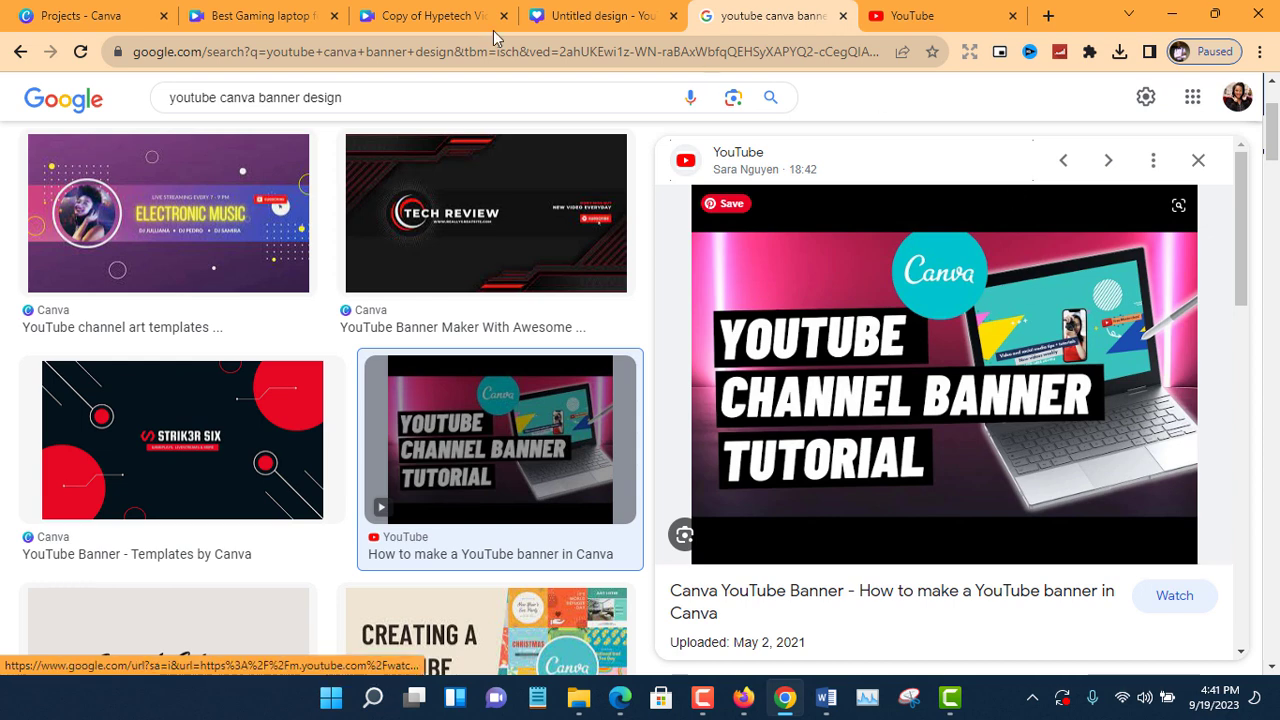
click(614, 10)
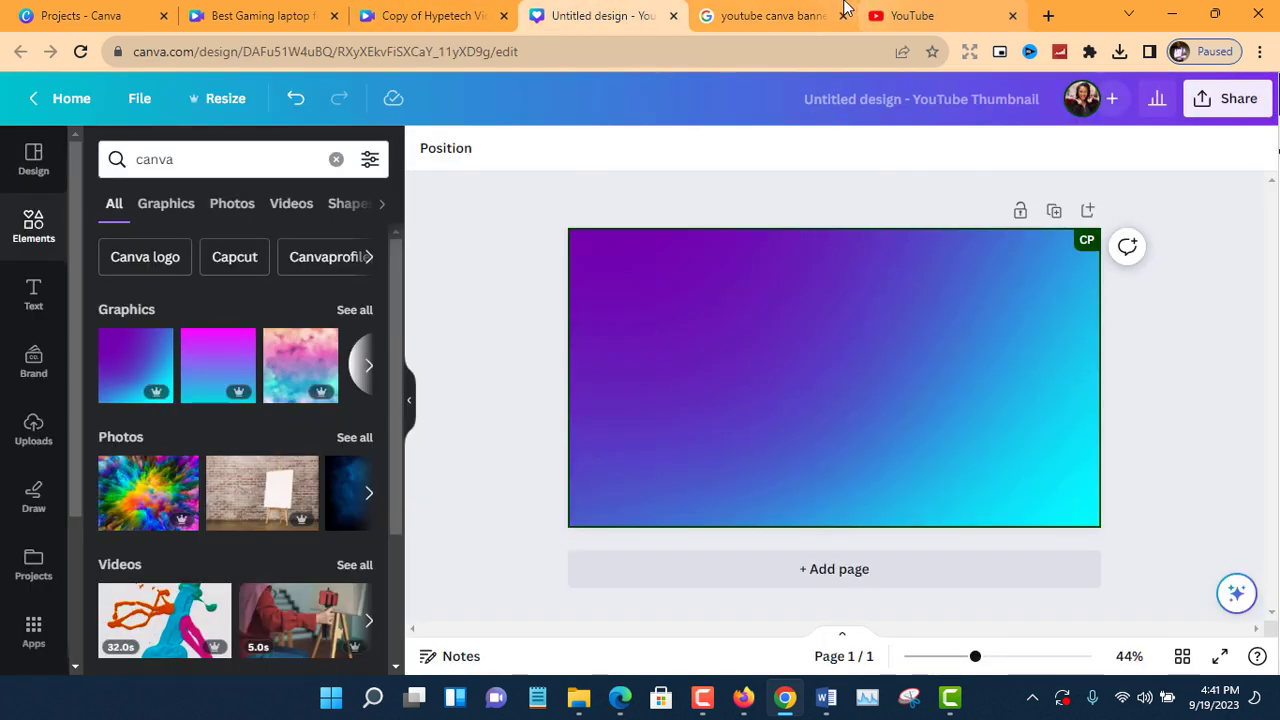
click(790, 15)
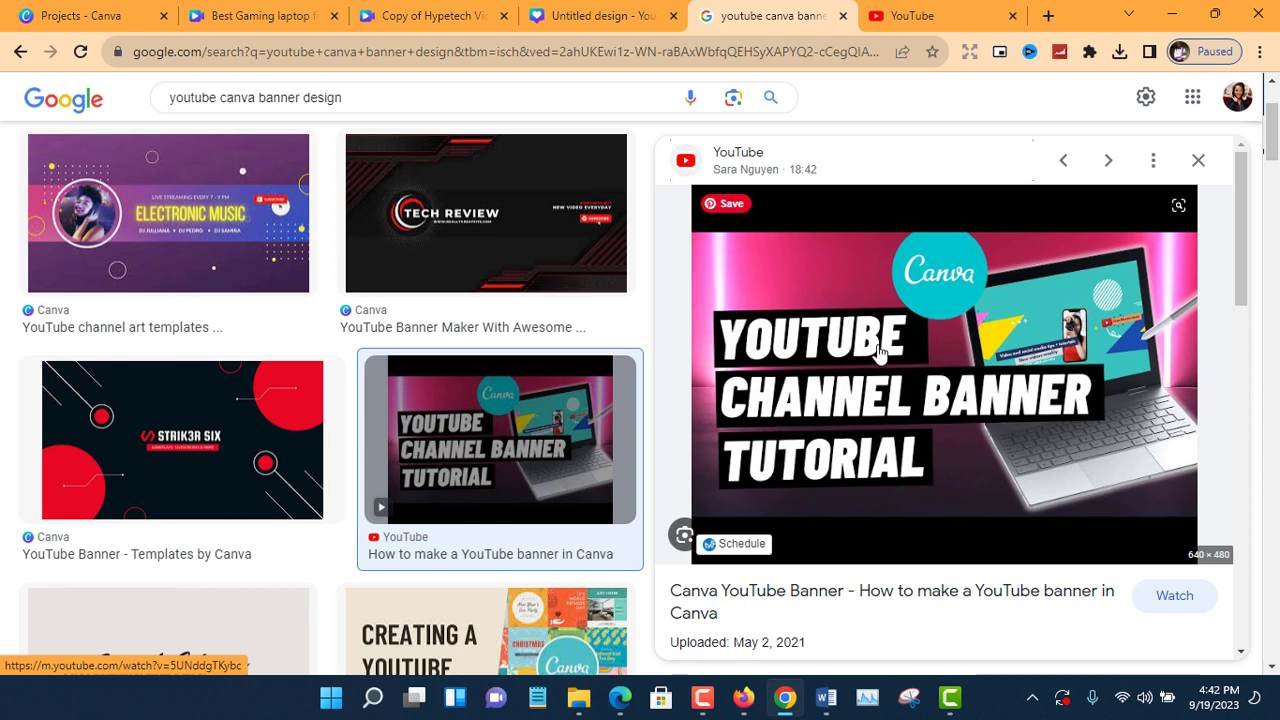
click(572, 15)
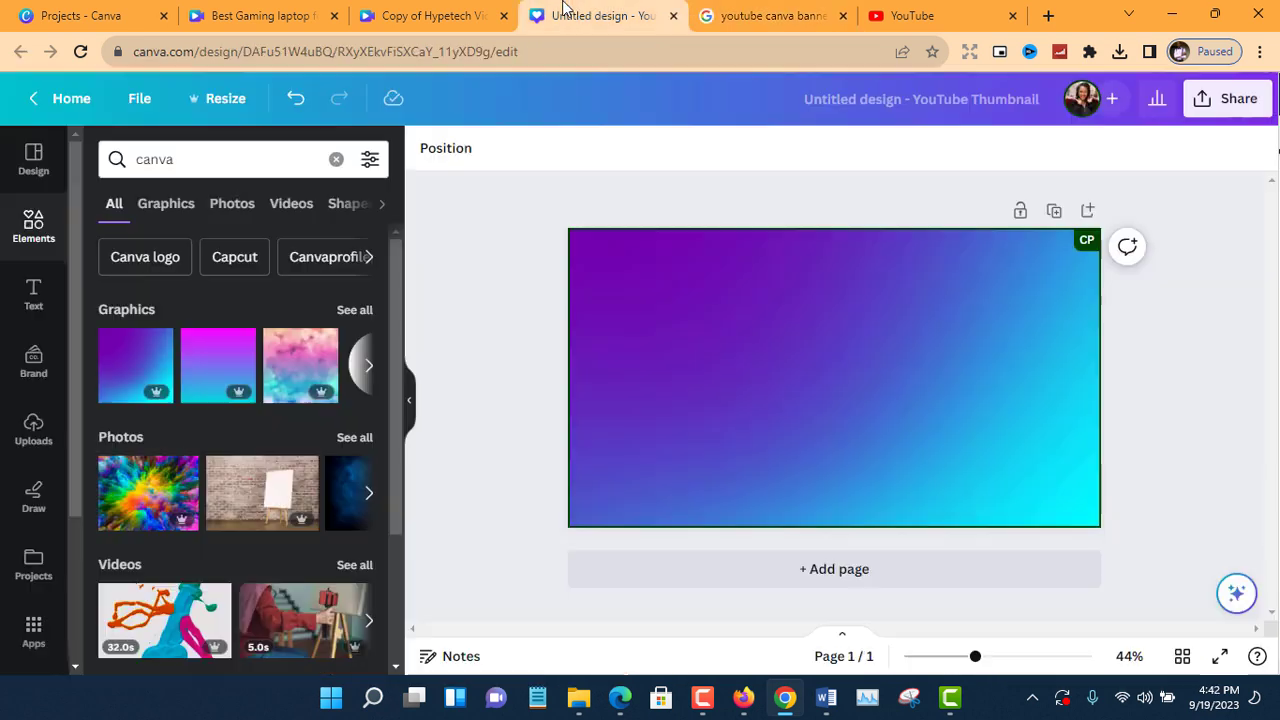
Add a square shape on the left half of the page, reshape it into a wide, short bar and fill it black.
click(32, 228)
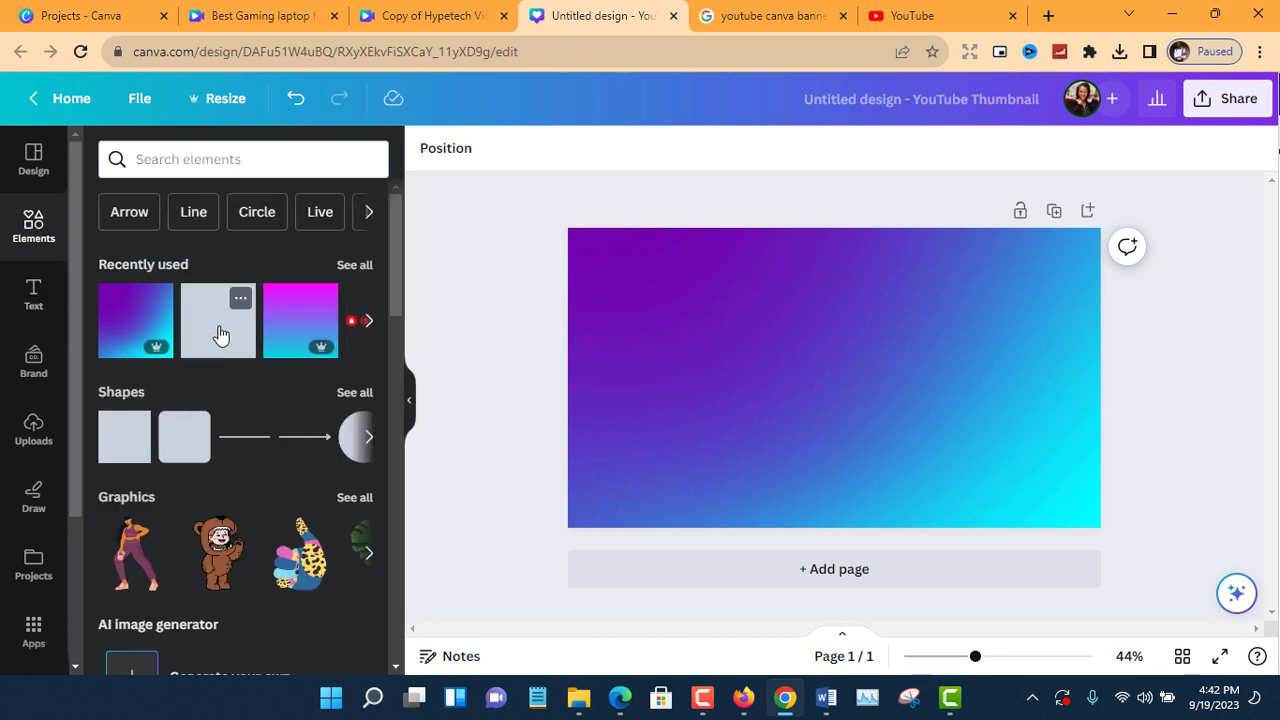
drag(810, 378, 624, 352)
drag(715, 356, 803, 356)
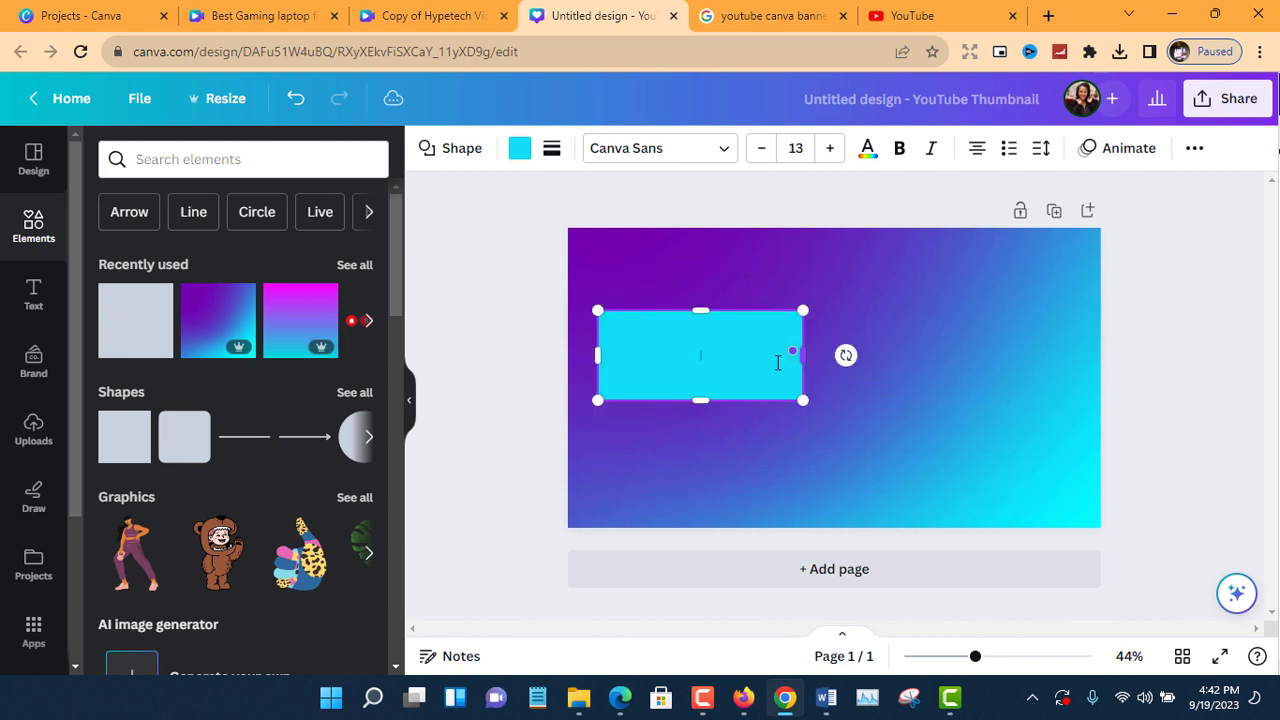
drag(700, 400, 702, 363)
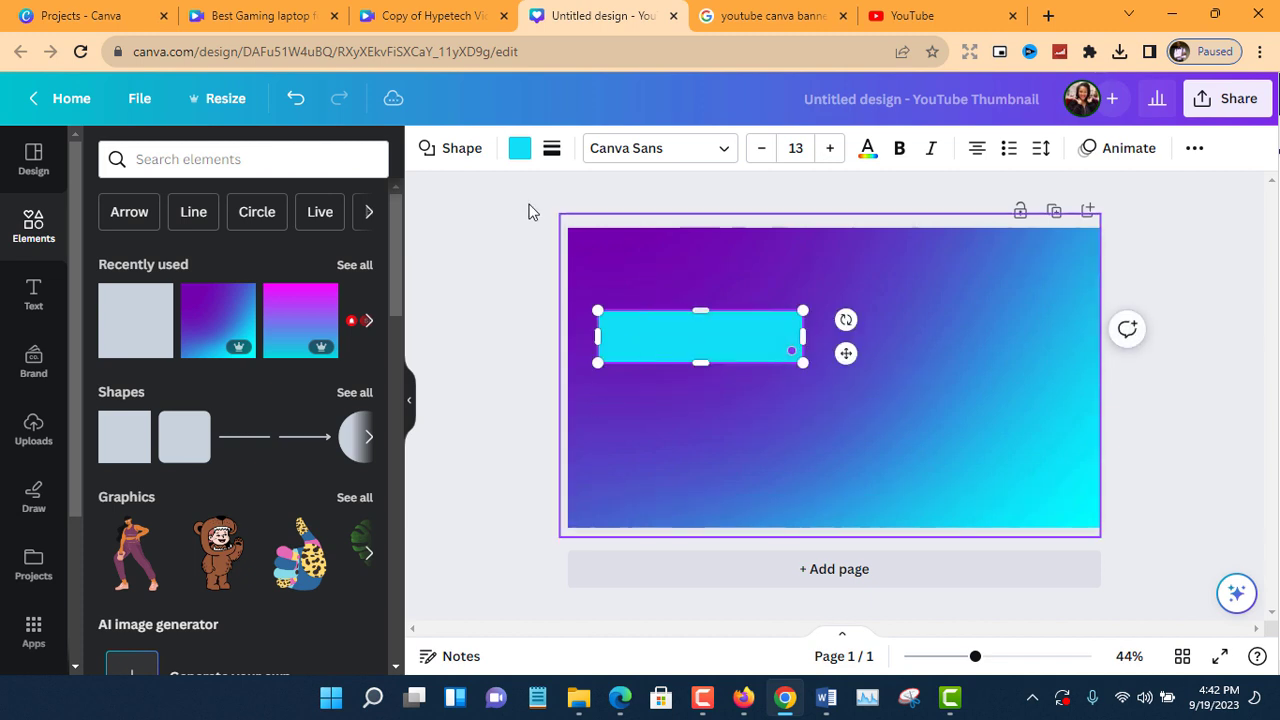
click(520, 151)
click(210, 261)
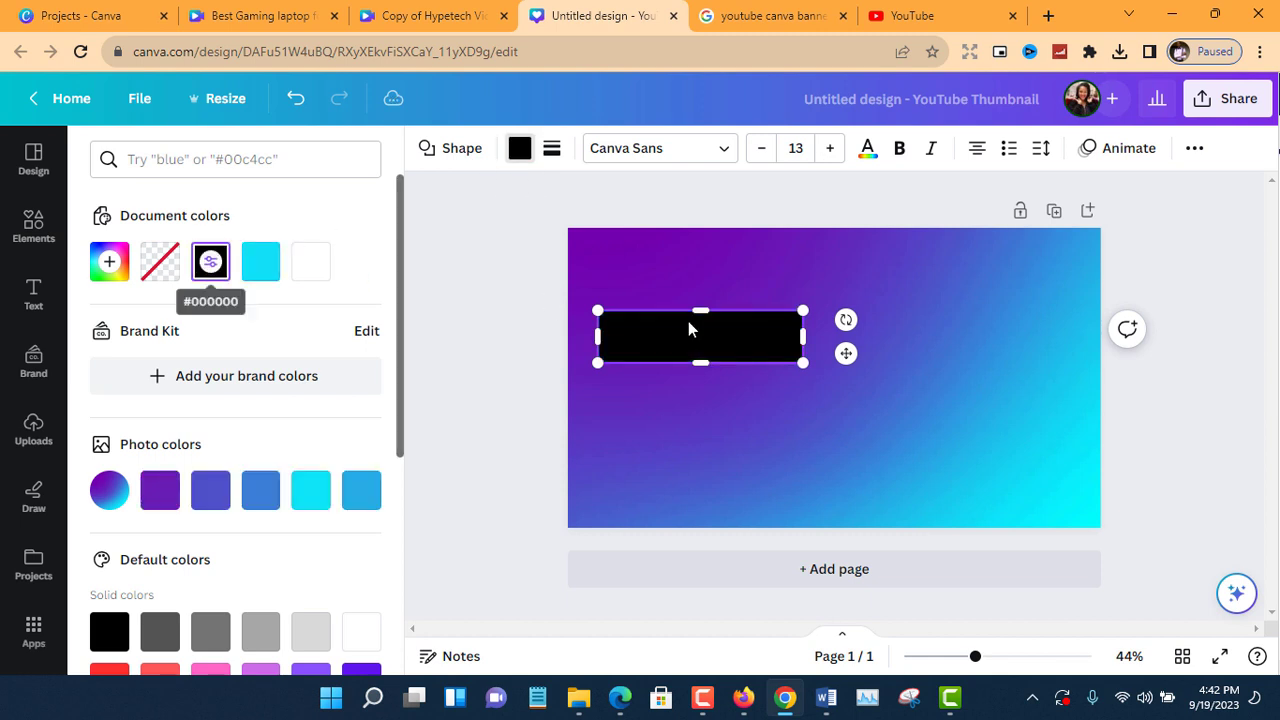
Add a heading reading "YOUTUBE", following the reference thumbnail, and place it just below the black bar.
click(66, 299)
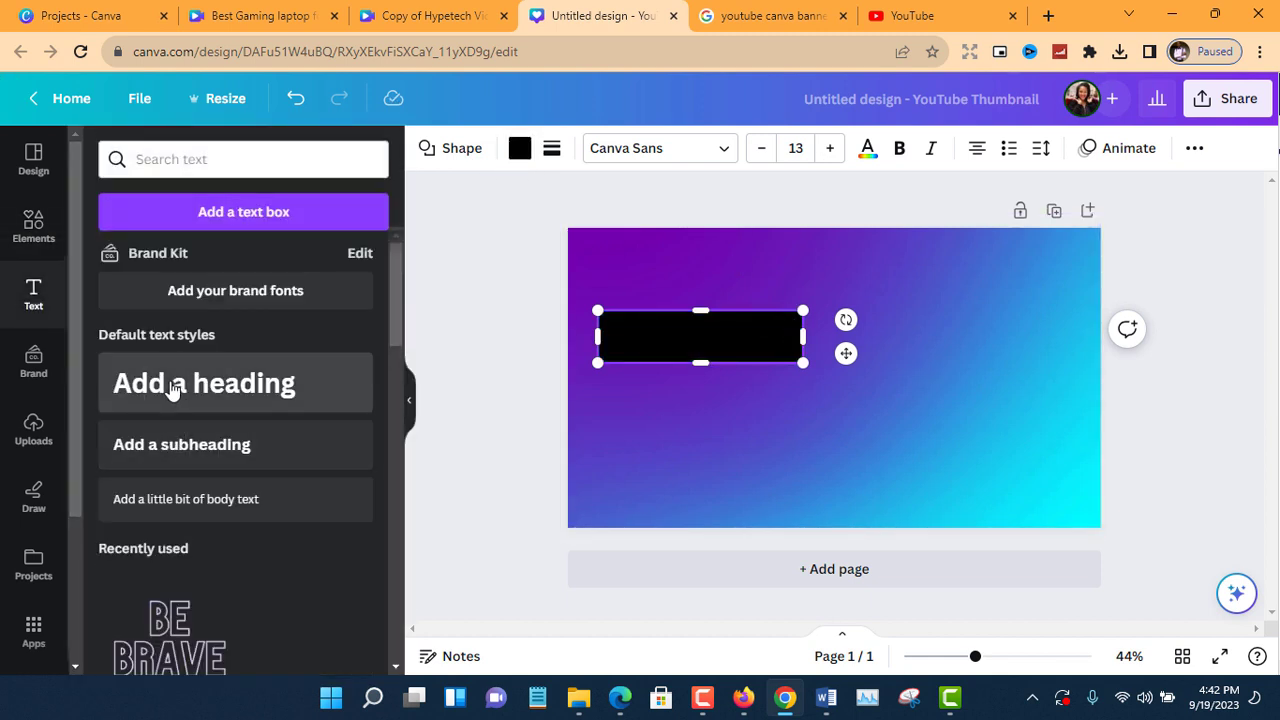
click(172, 390)
click(791, 18)
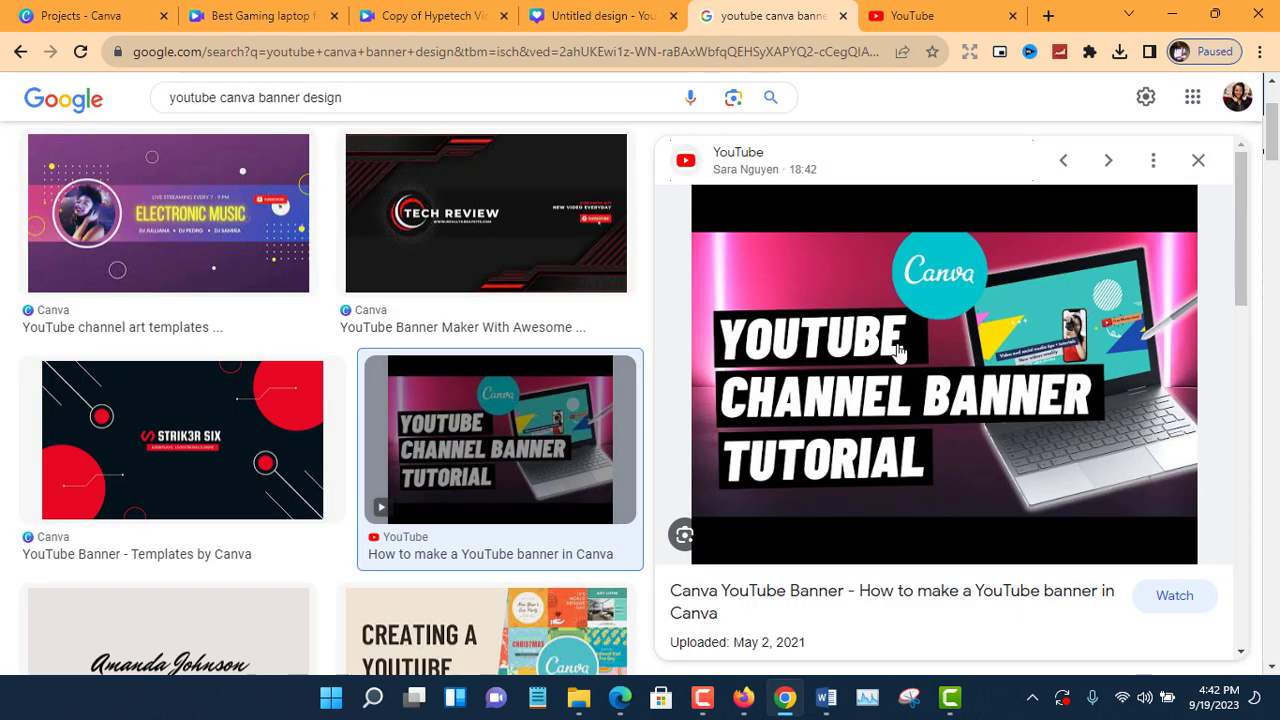
click(607, 8)
drag(800, 382, 688, 382)
triple_click(690, 386)
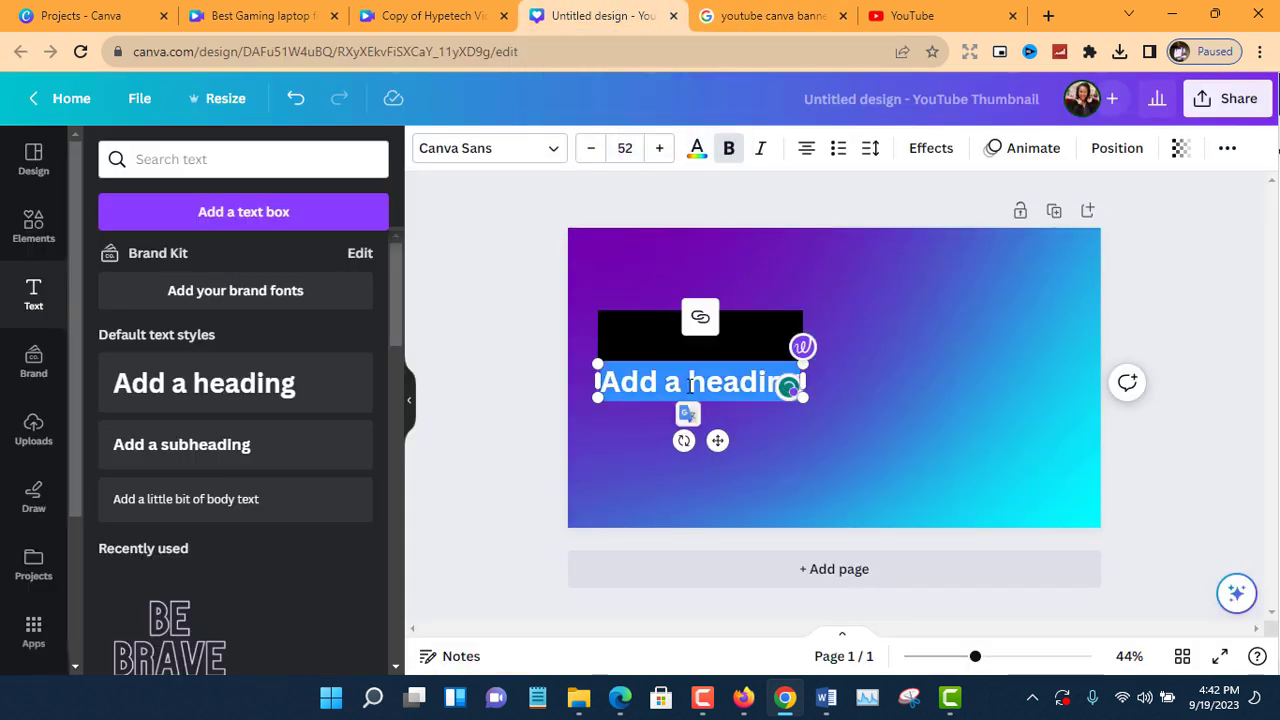
text(YOUT)
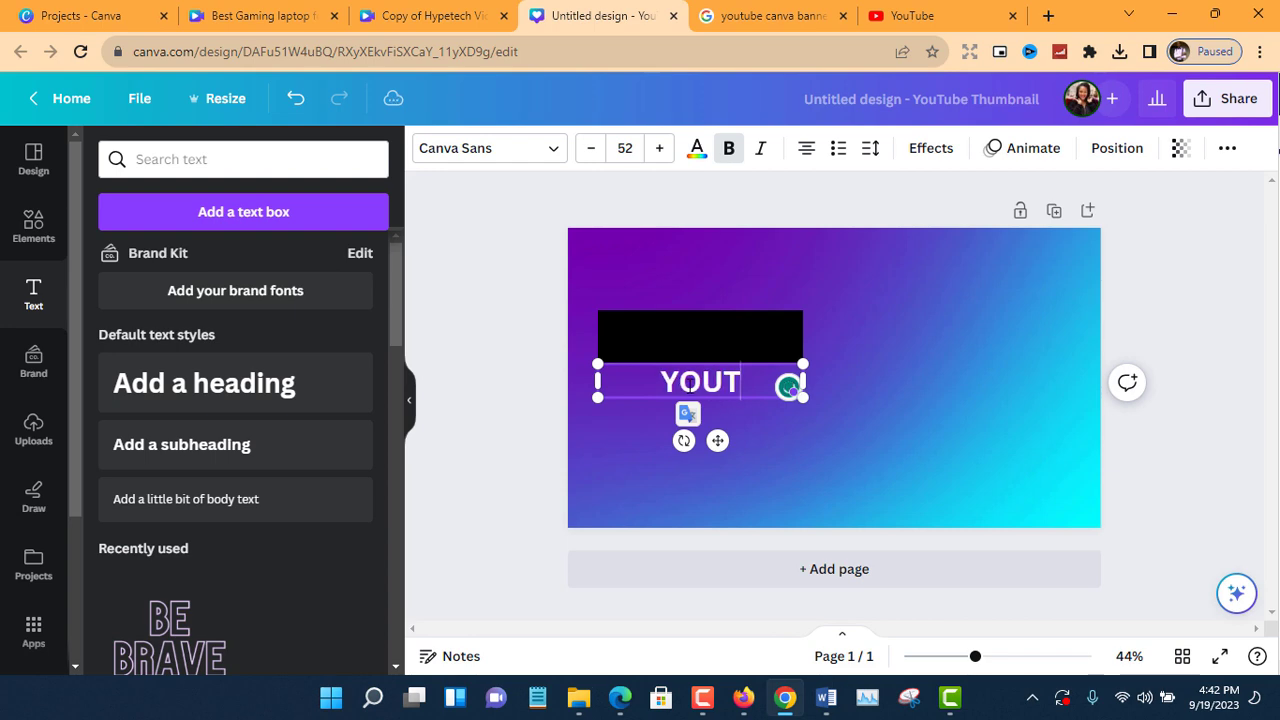
text(UBE)
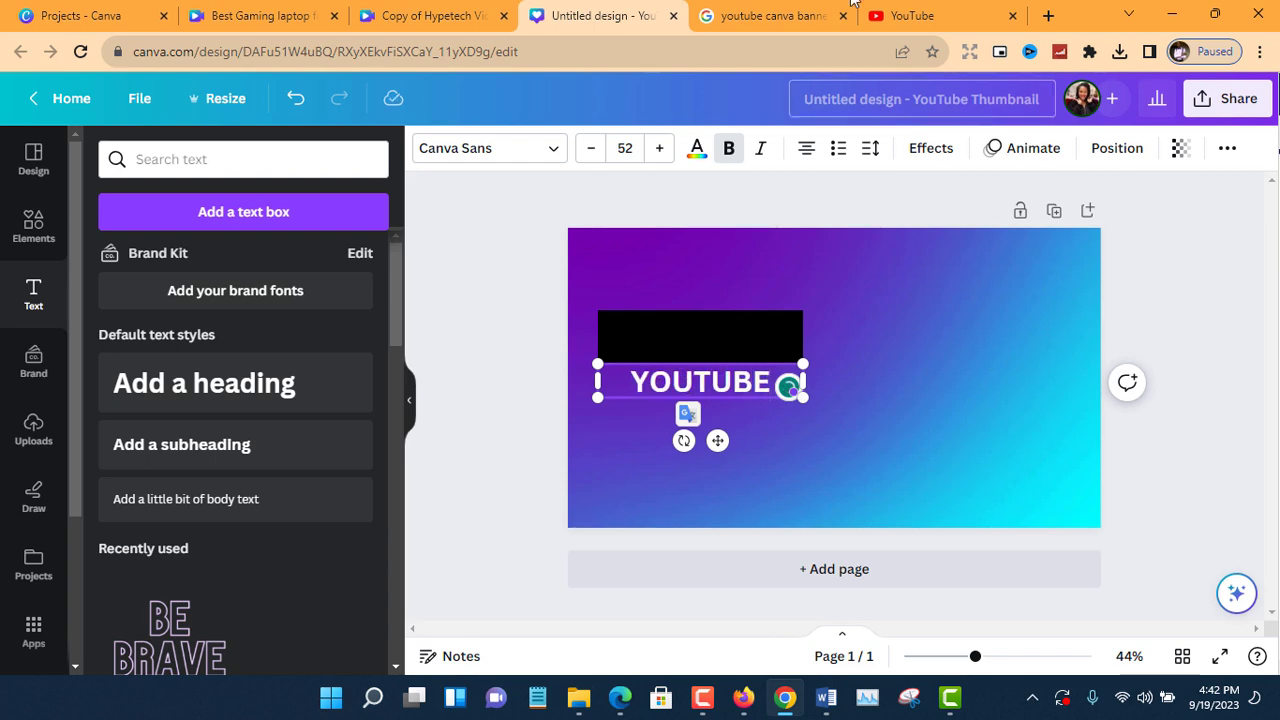
click(790, 15)
click(600, 15)
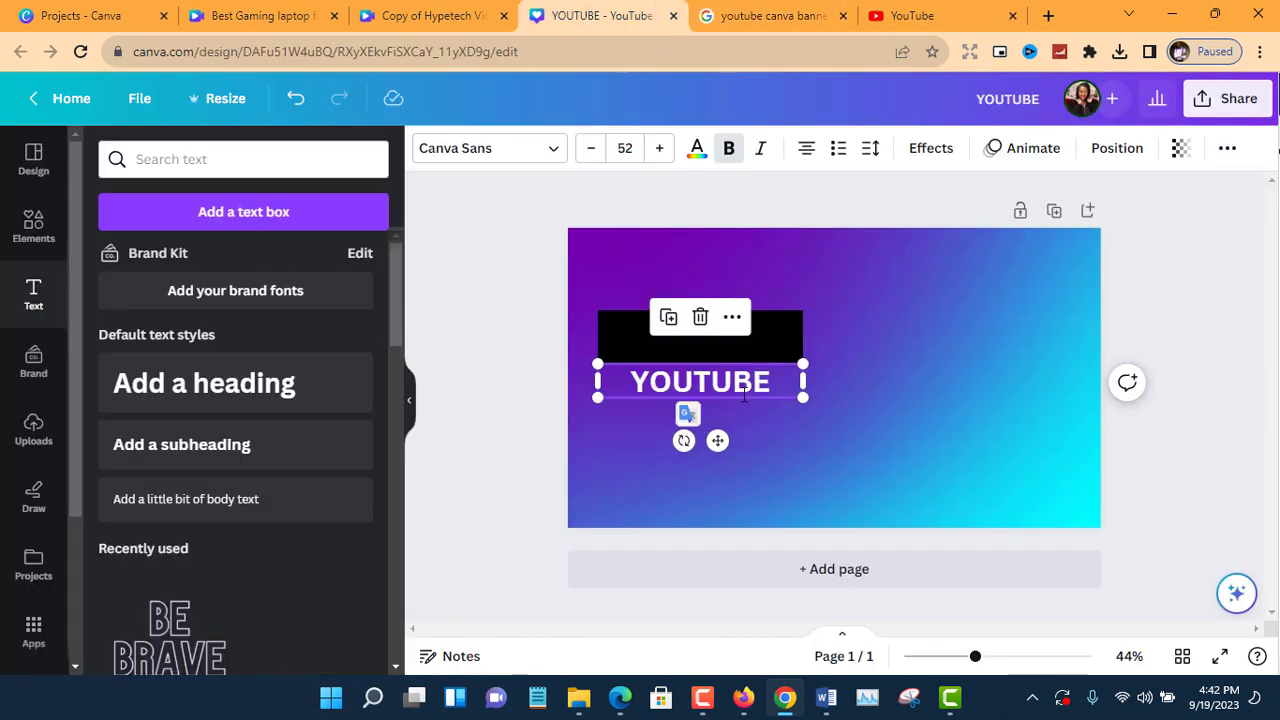
drag(712, 442, 738, 454)
Duplicate the black bar twice and park both copies one above the other at the page's right edge.
click(780, 355)
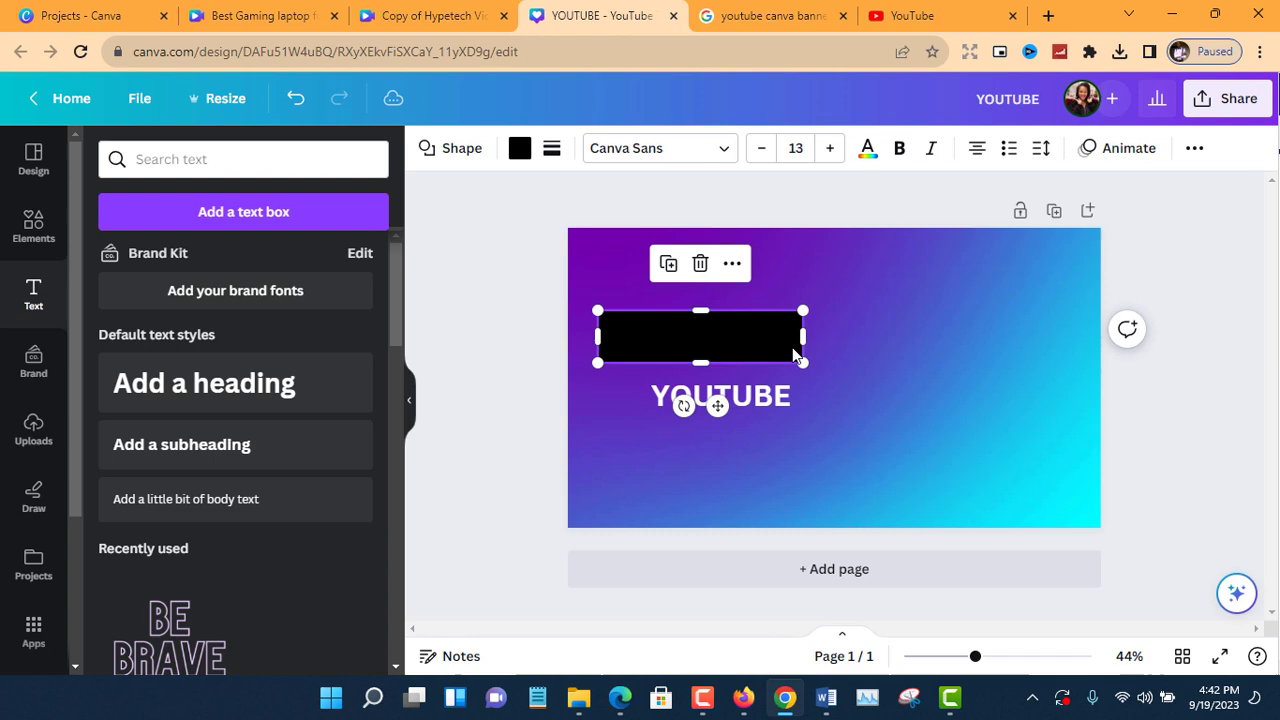
click(673, 271)
drag(729, 415, 766, 508)
click(790, 18)
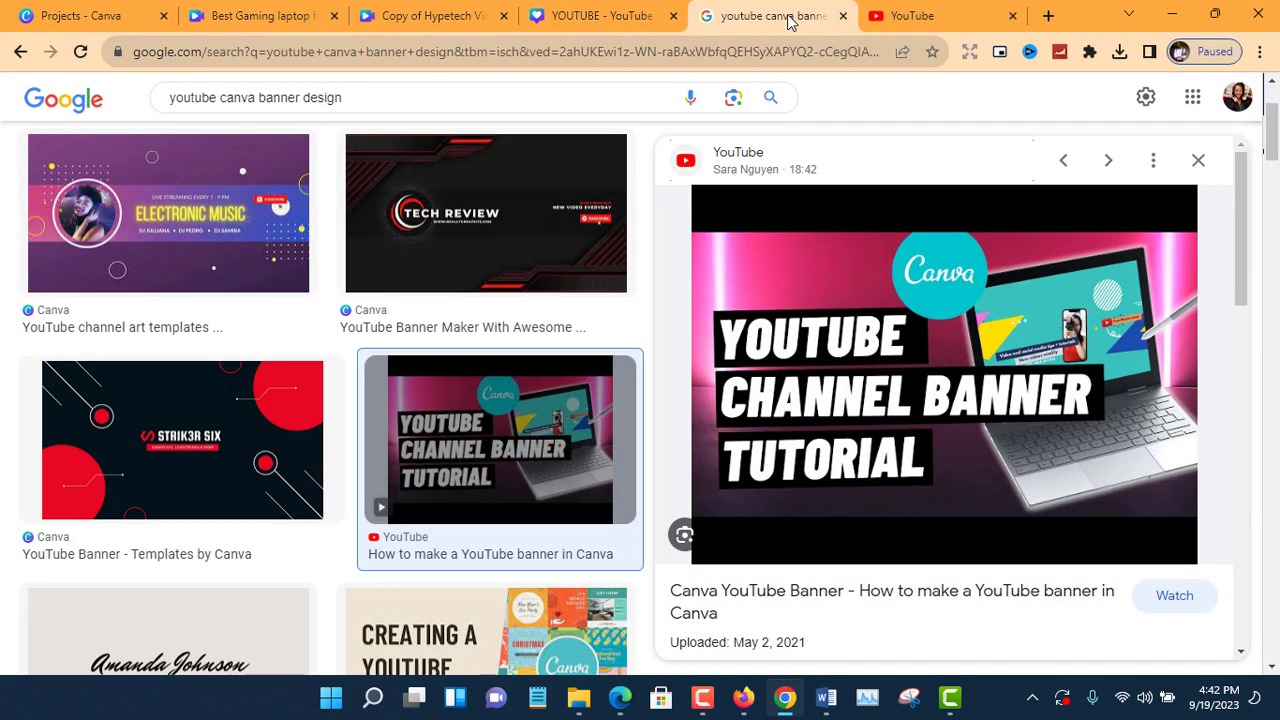
click(600, 16)
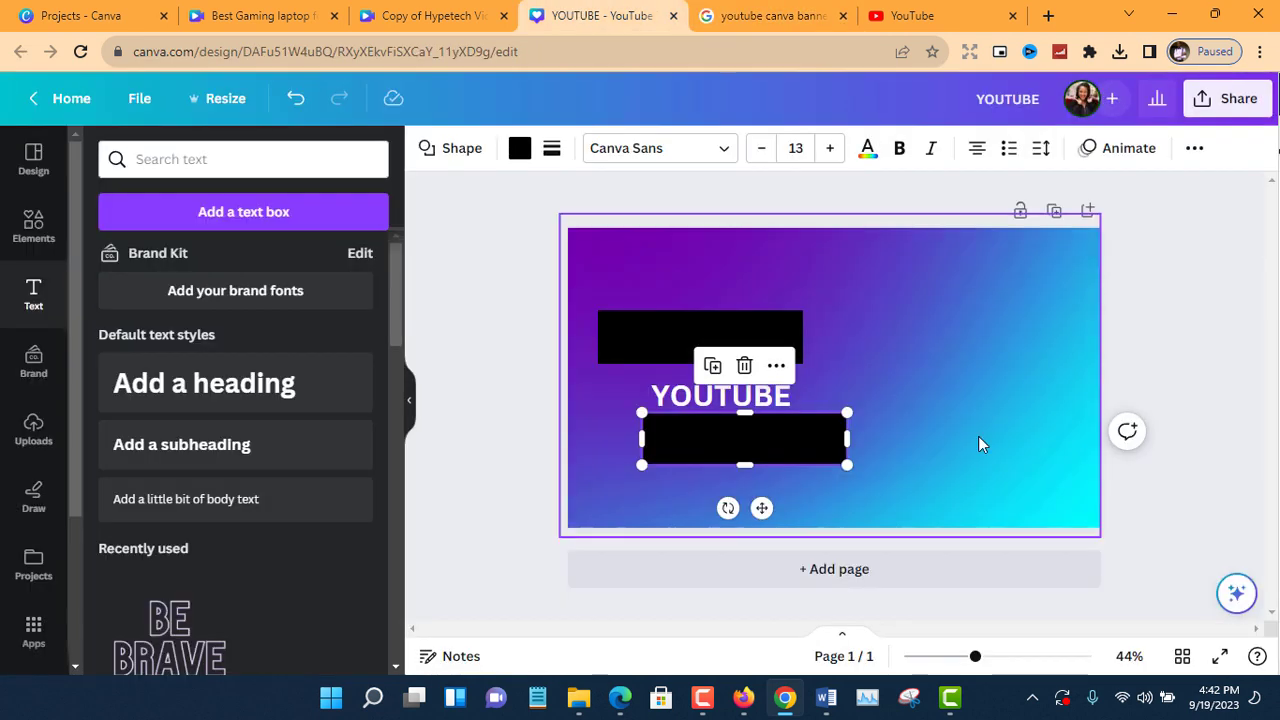
click(789, 323)
click(668, 263)
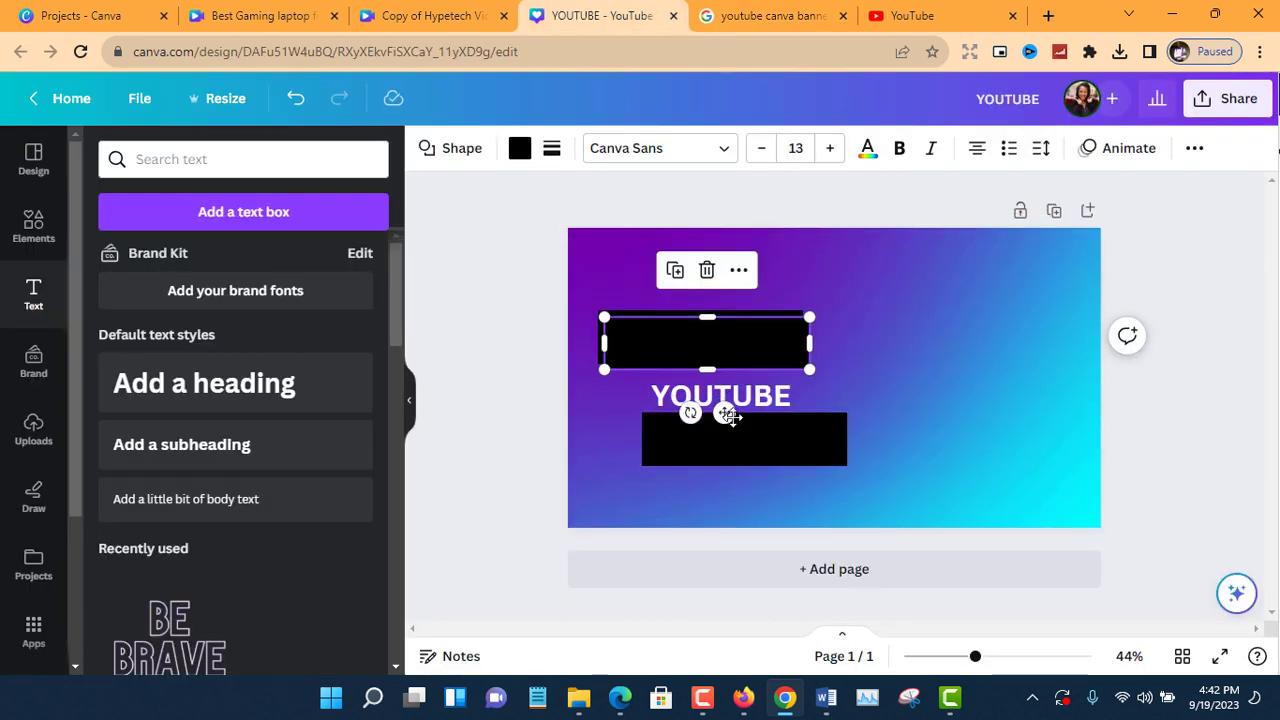
drag(730, 417, 1090, 568)
click(768, 455)
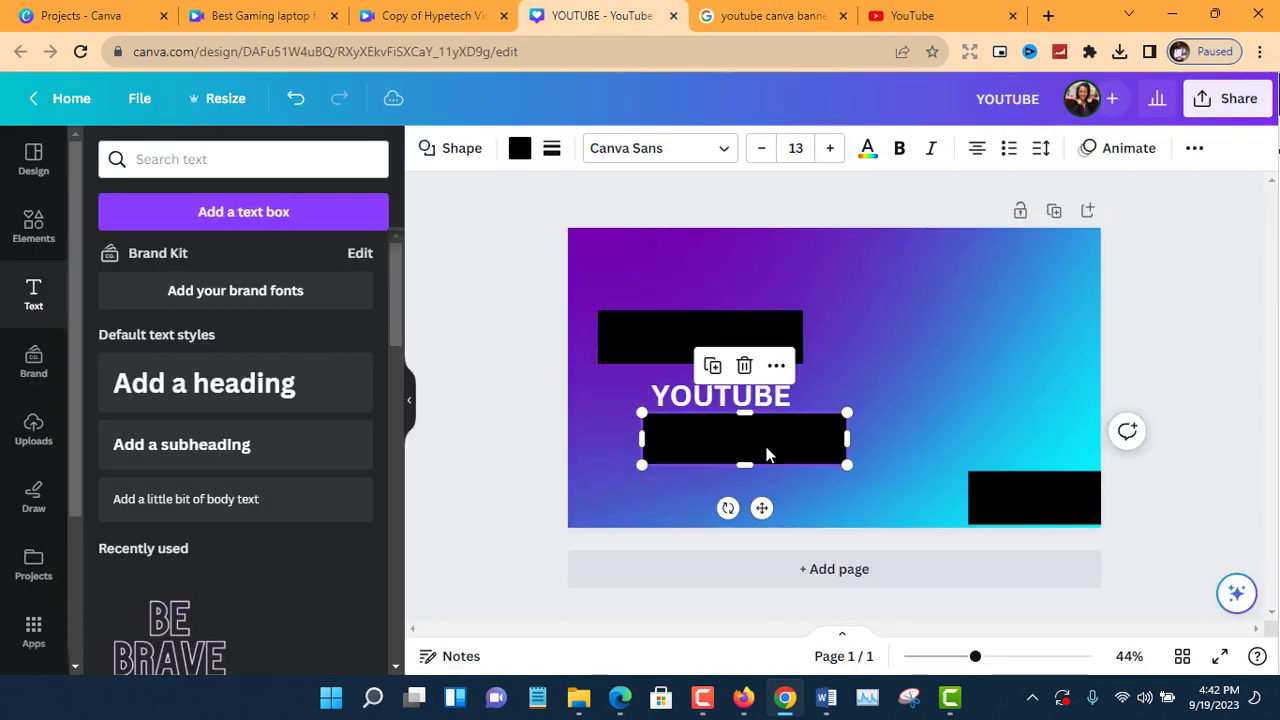
drag(767, 455, 1049, 389)
Place the YOUTUBE text on the remaining left black bar, enlarge it to about size 66, and compare with the reference.
drag(720, 397, 689, 336)
drag(794, 318, 848, 307)
drag(738, 394, 720, 400)
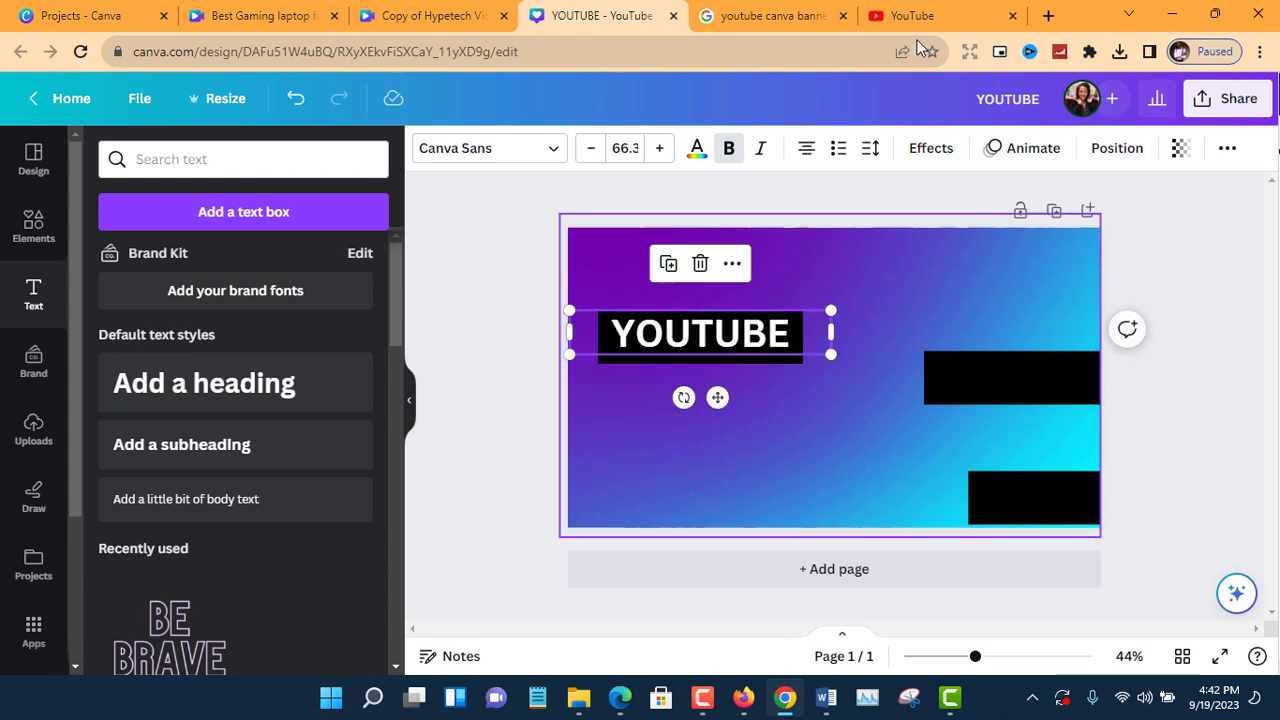
click(775, 15)
click(600, 15)
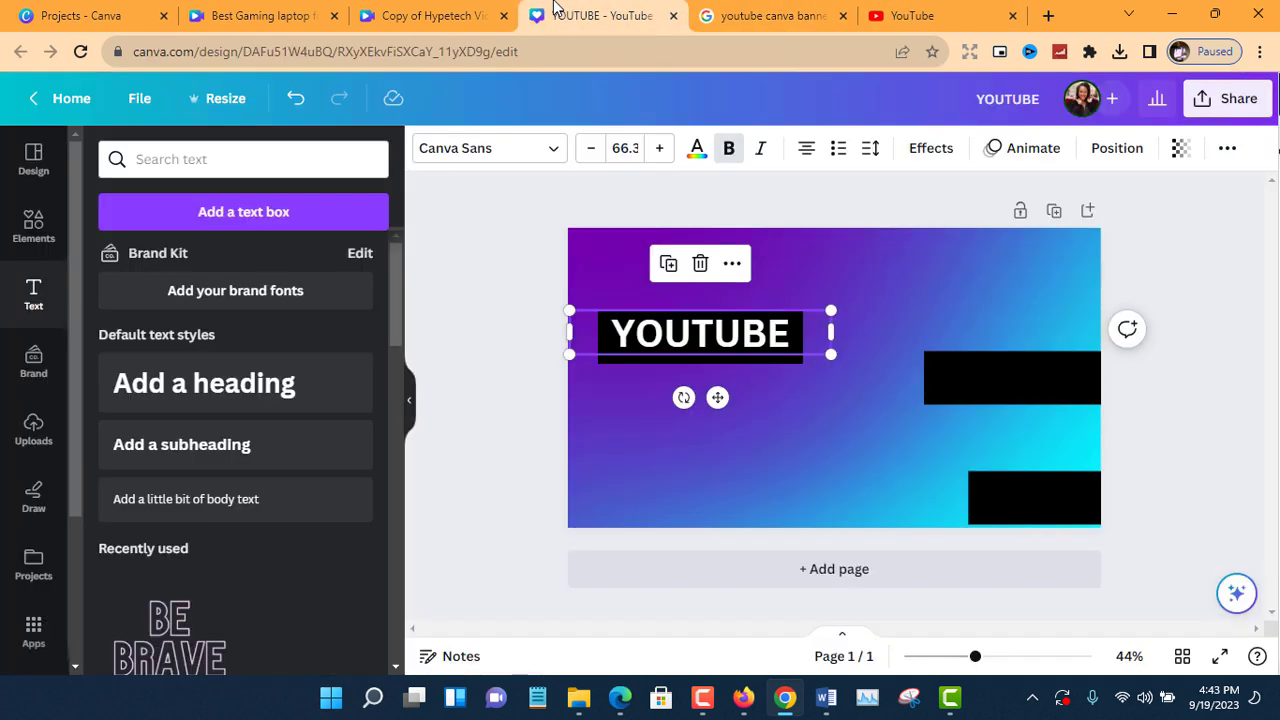
Move the upper spare black bar beneath the YOUTUBE bar and place a duplicate of the YOUTUBE text on it.
drag(961, 381, 640, 400)
click(766, 5)
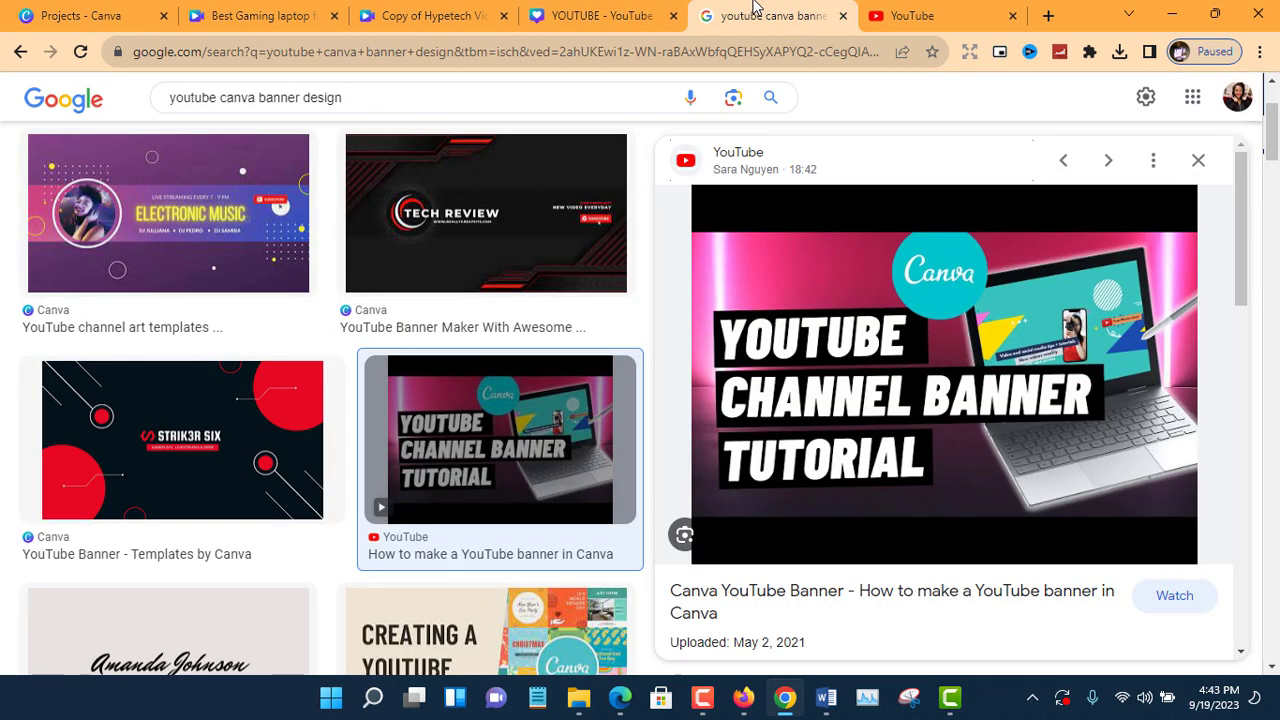
click(608, 12)
click(669, 345)
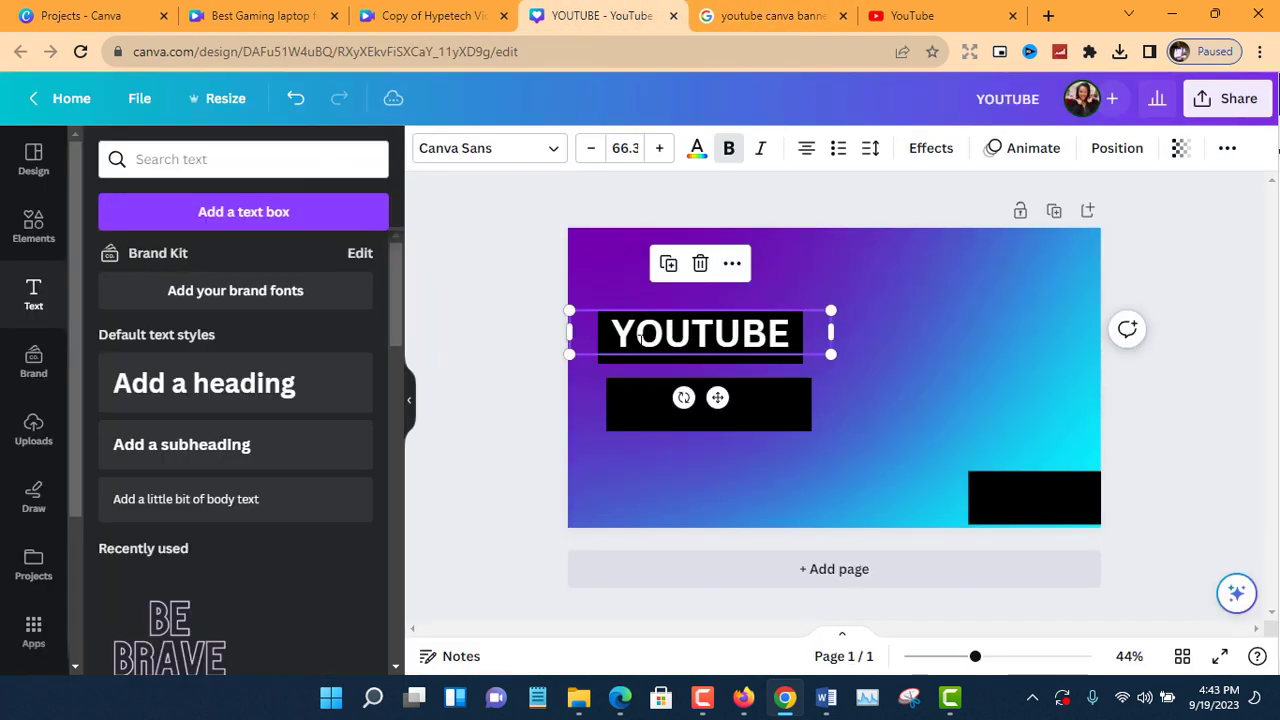
click(669, 266)
drag(723, 400, 746, 463)
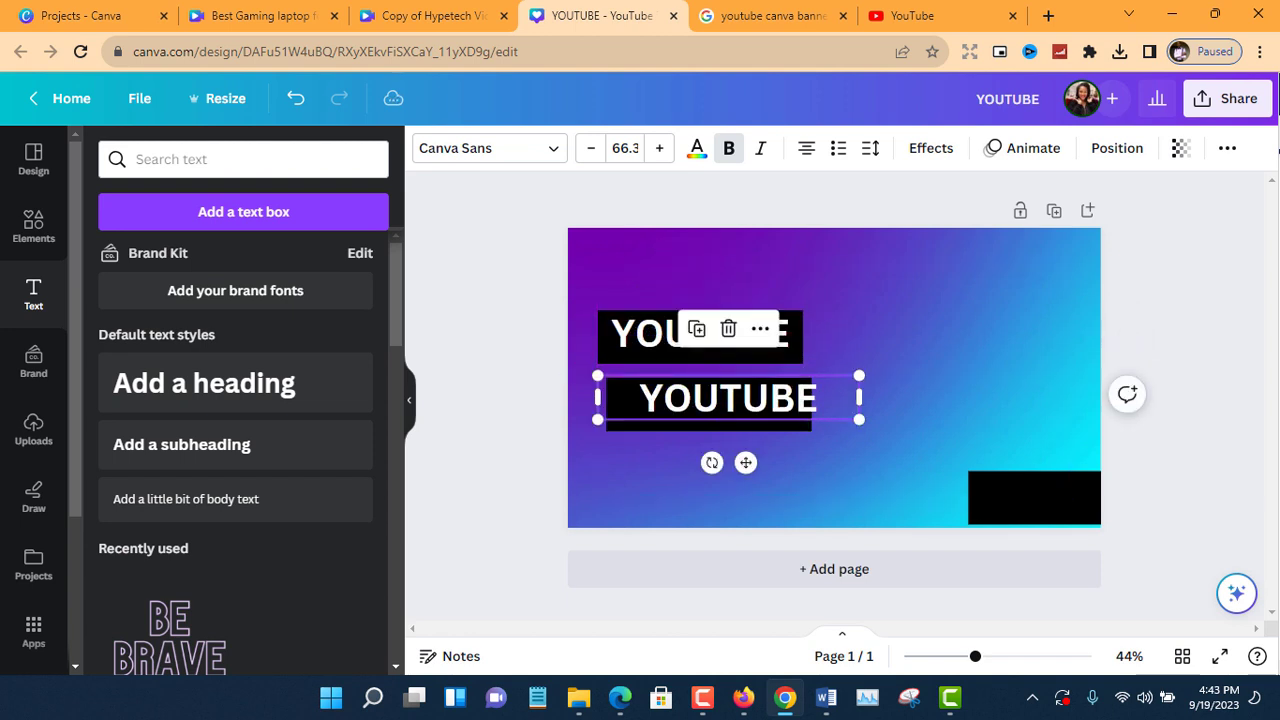
Replace the second YOUTUBE text with "CHANNEL BANNER" and widen its text box so both words fit on one line.
double_click(719, 407)
text(CHANNEL)
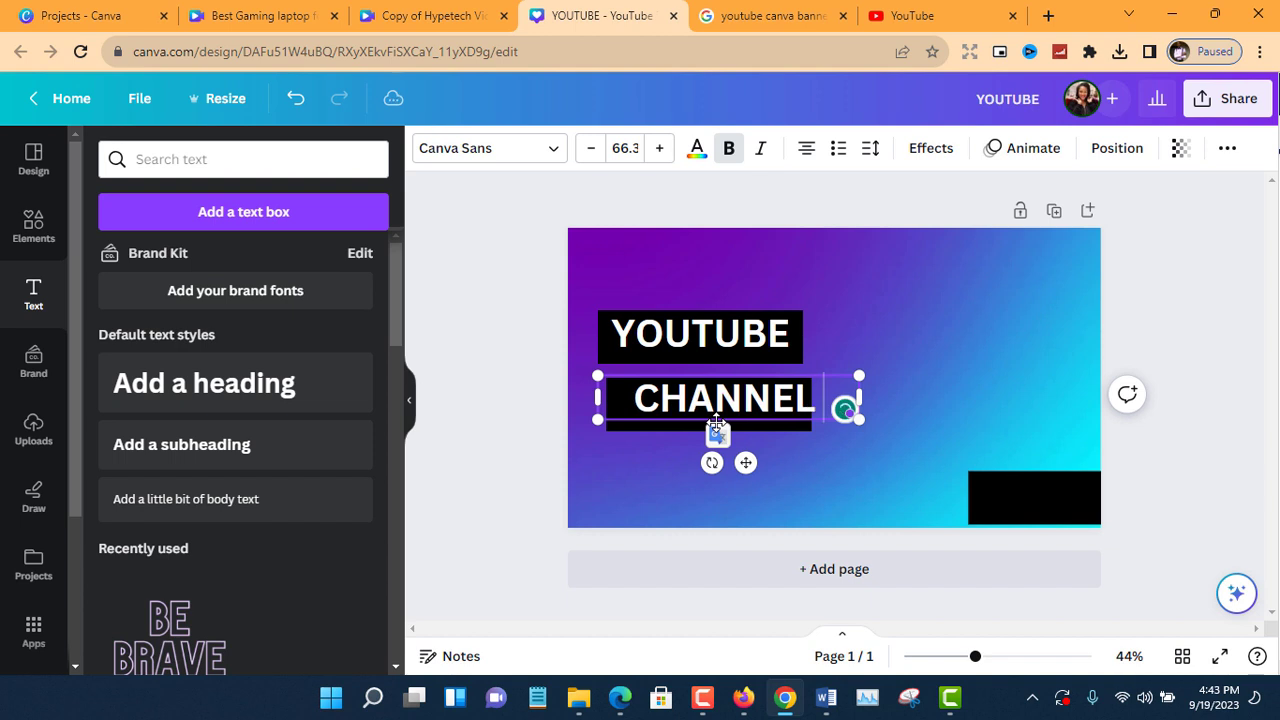
key(Return)
text(BANNER)
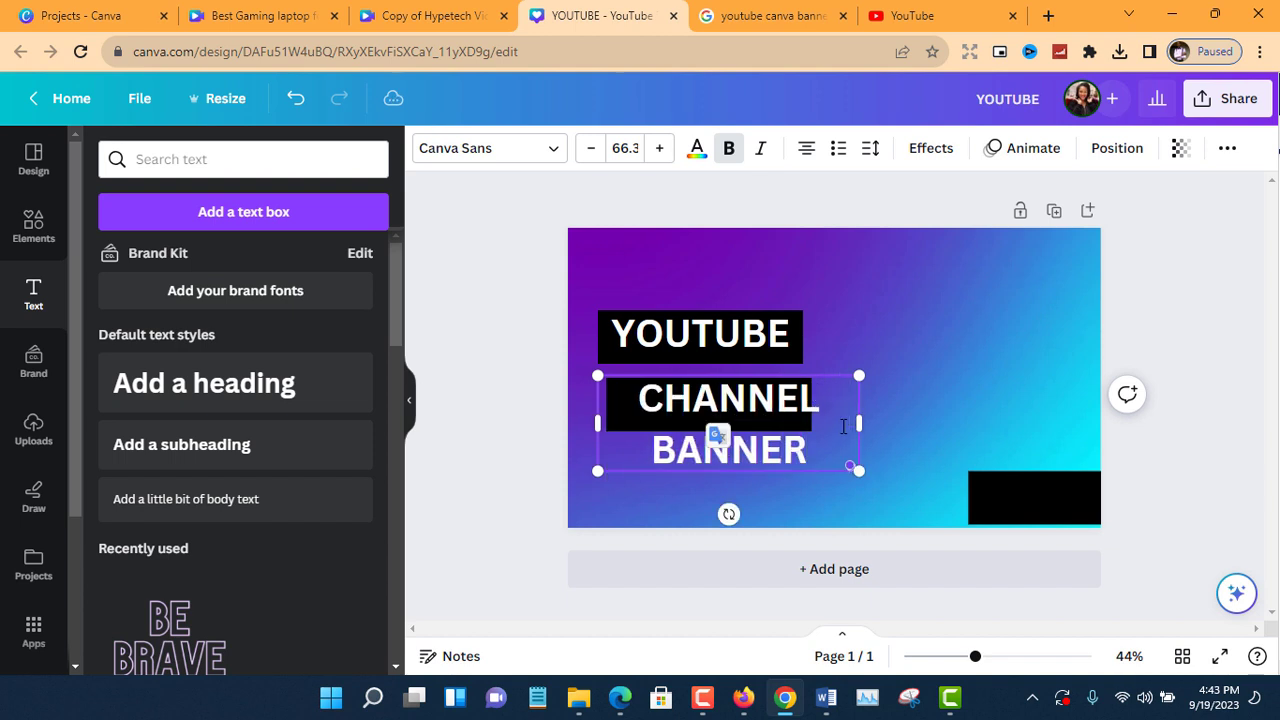
drag(862, 422, 990, 400)
Widen the black bar behind the CHANNEL BANNER text so it spans both words.
click(704, 430)
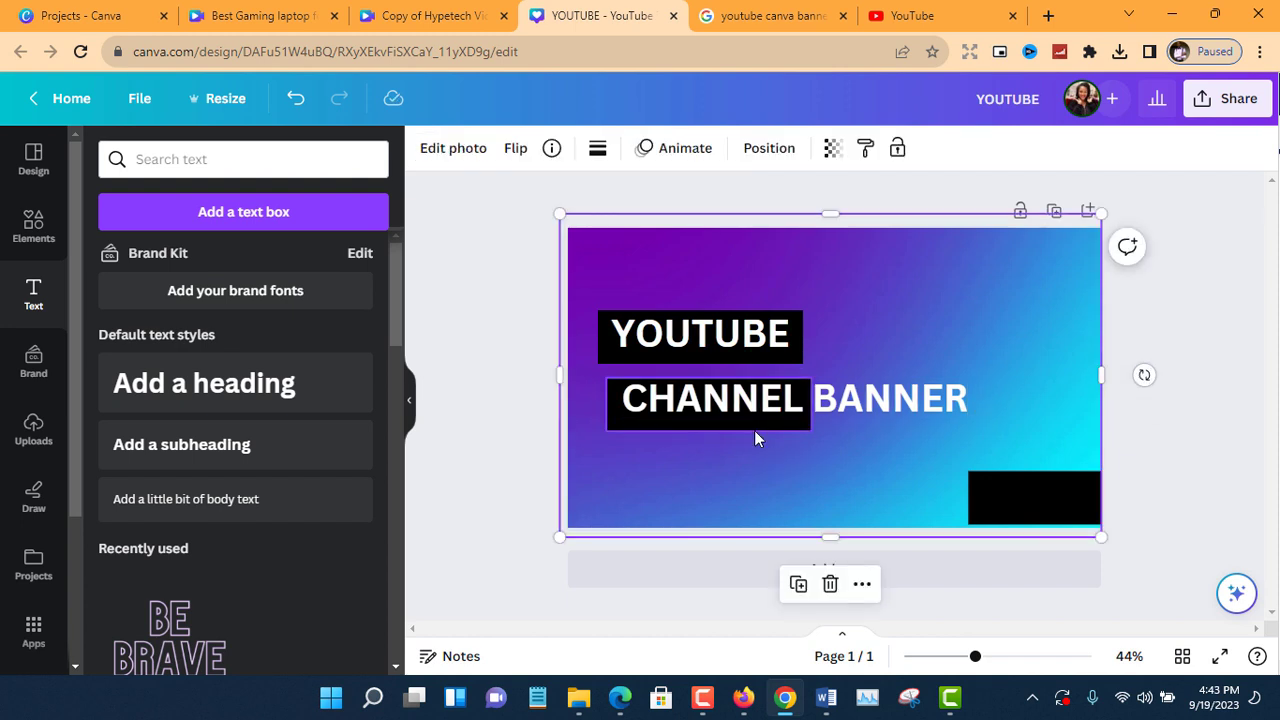
click(754, 428)
drag(811, 404, 982, 404)
click(934, 338)
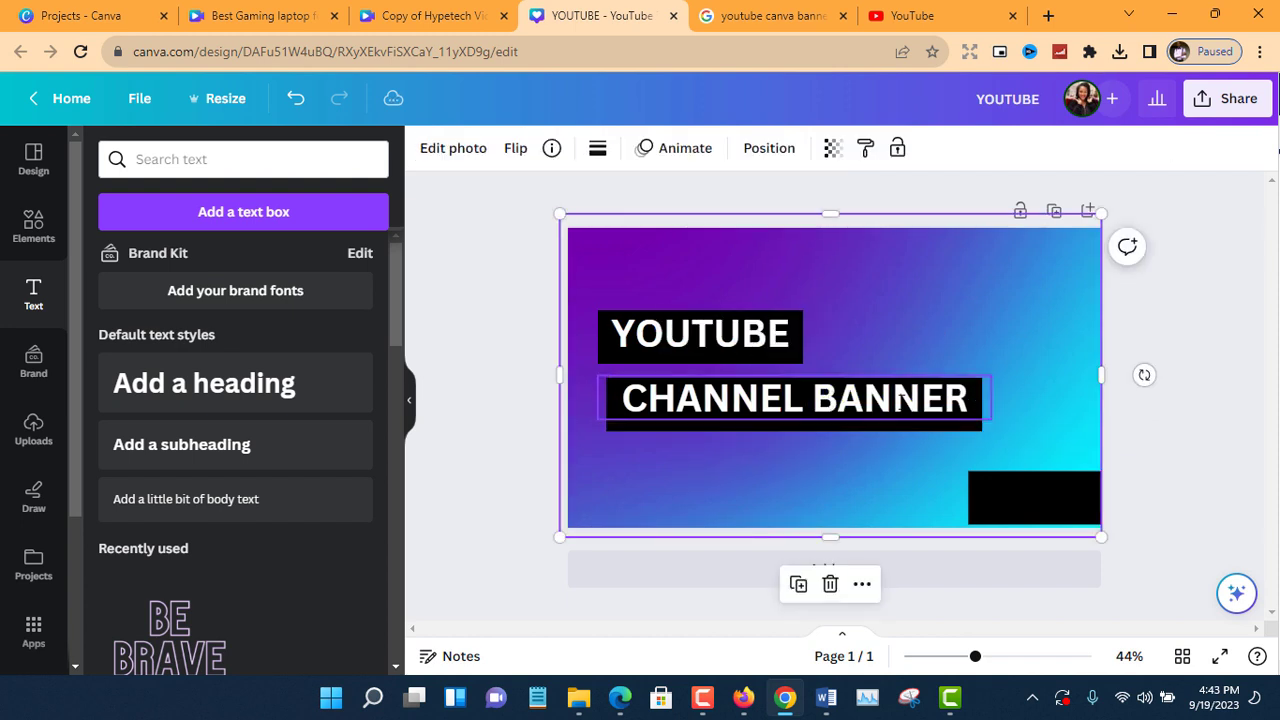
Shift the widened black bar slightly toward the page's left edge and centre the CHANNEL BANNER text on it.
click(920, 400)
click(1038, 392)
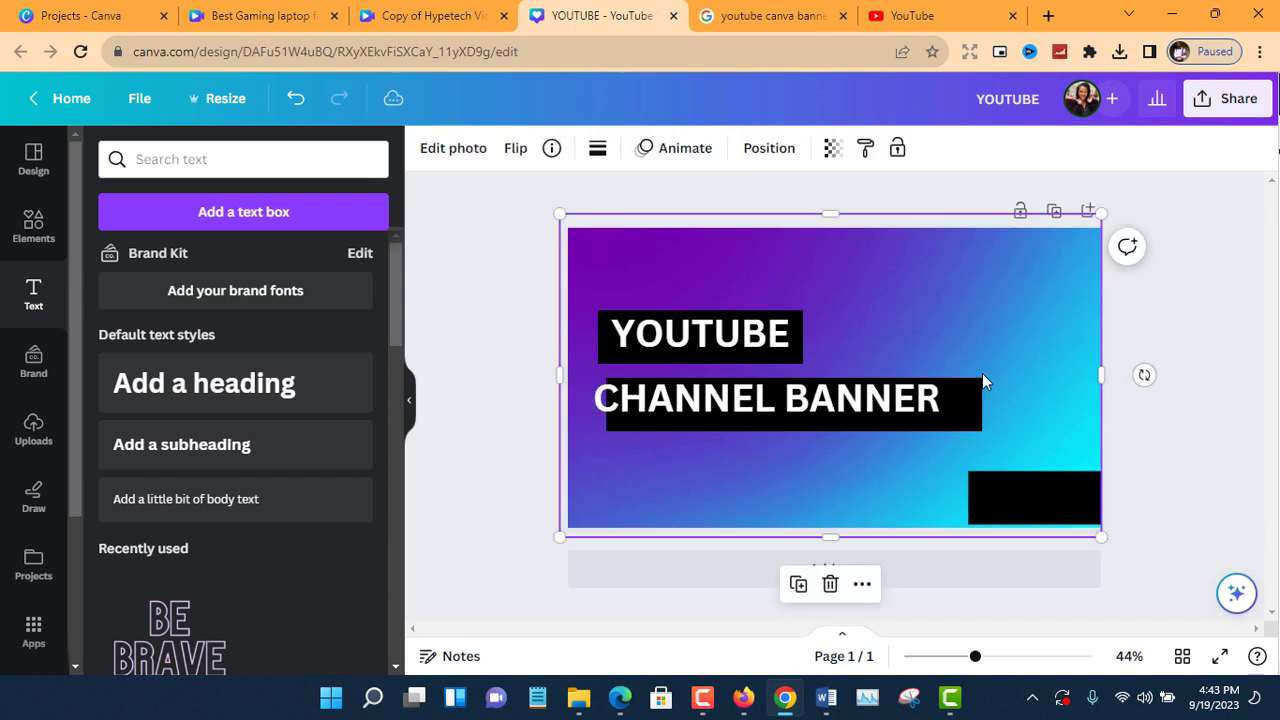
drag(885, 400, 851, 392)
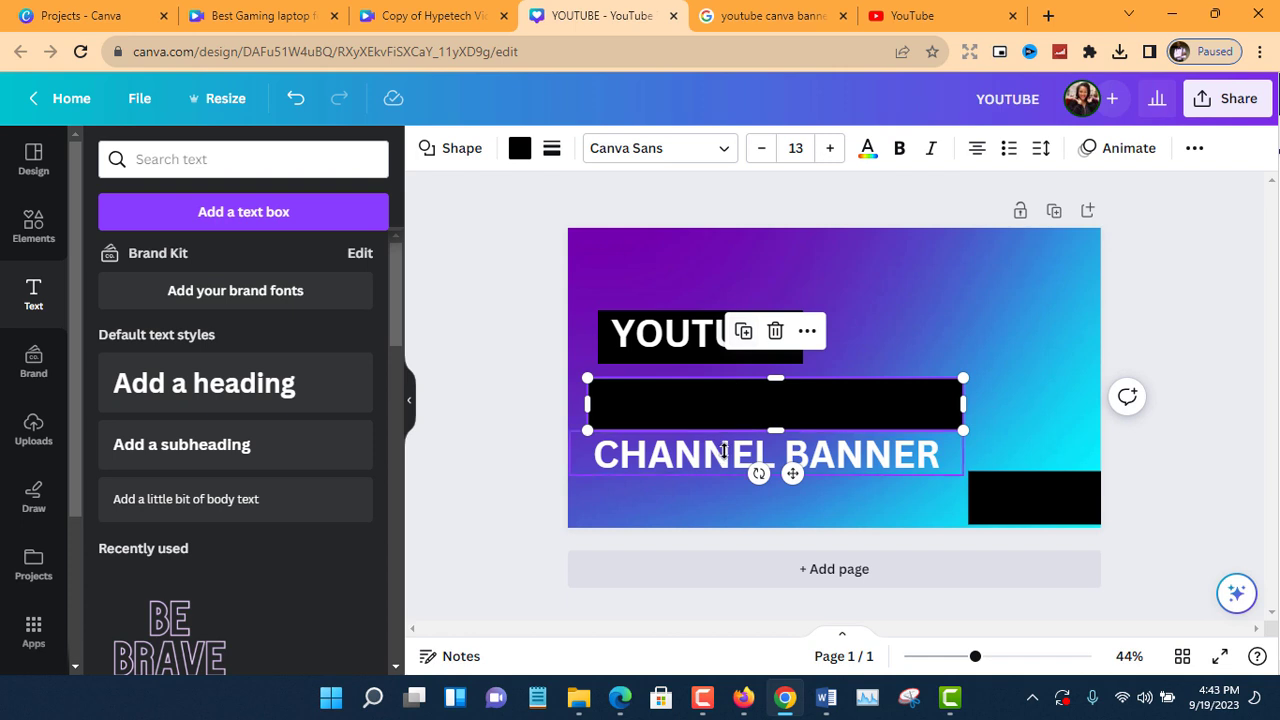
drag(724, 451, 727, 402)
Select the whole CHANNEL BANNER text and colour it yellow using a colour search for "YELLOW".
double_click(729, 403)
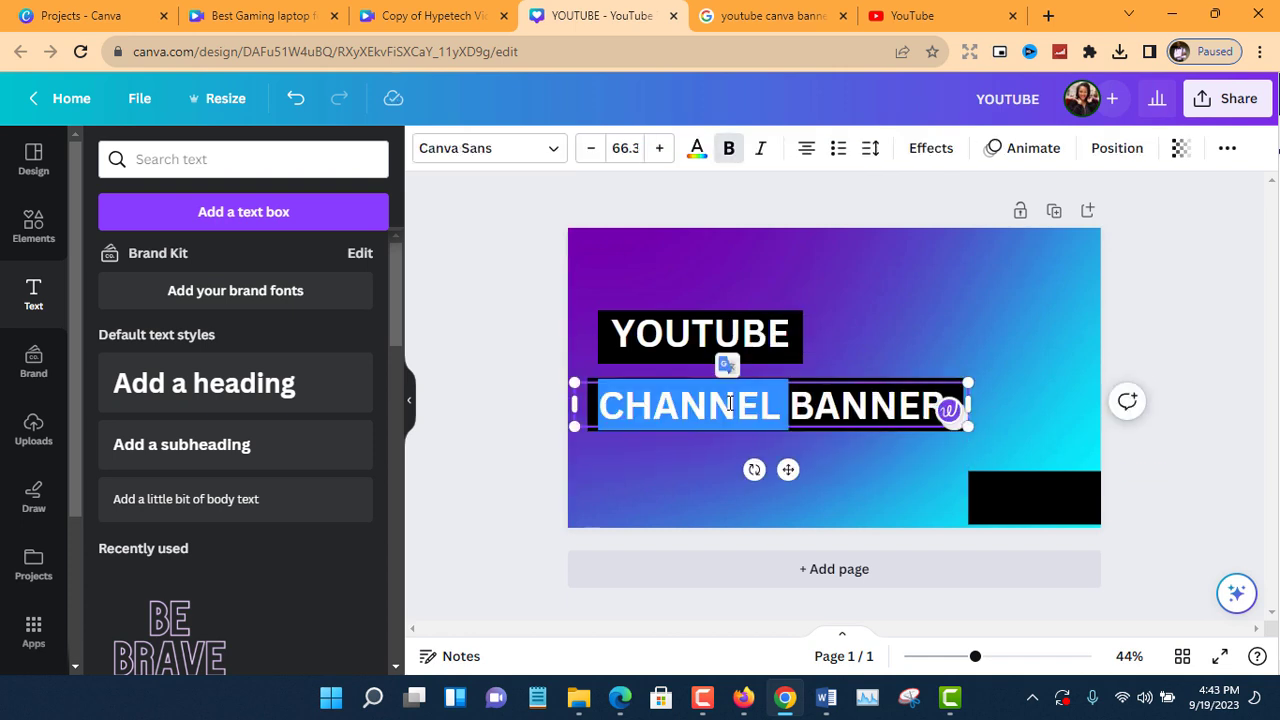
triple_click(730, 403)
click(696, 157)
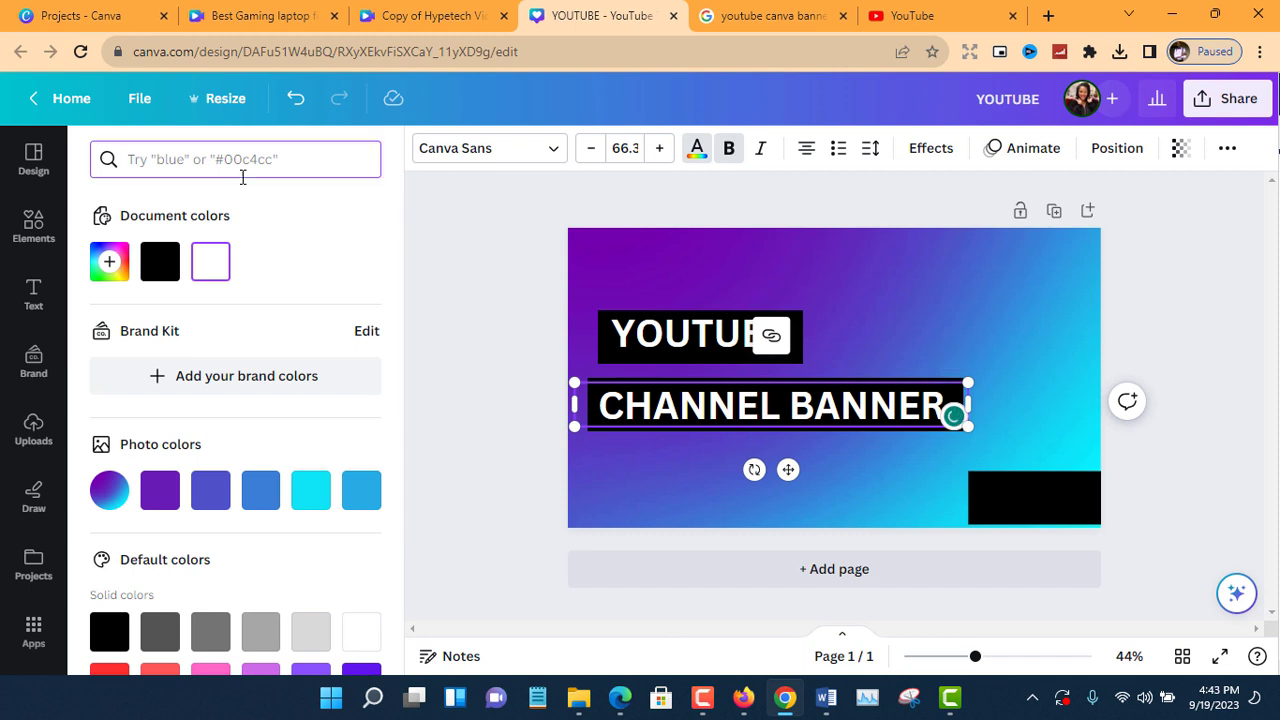
key(Return)
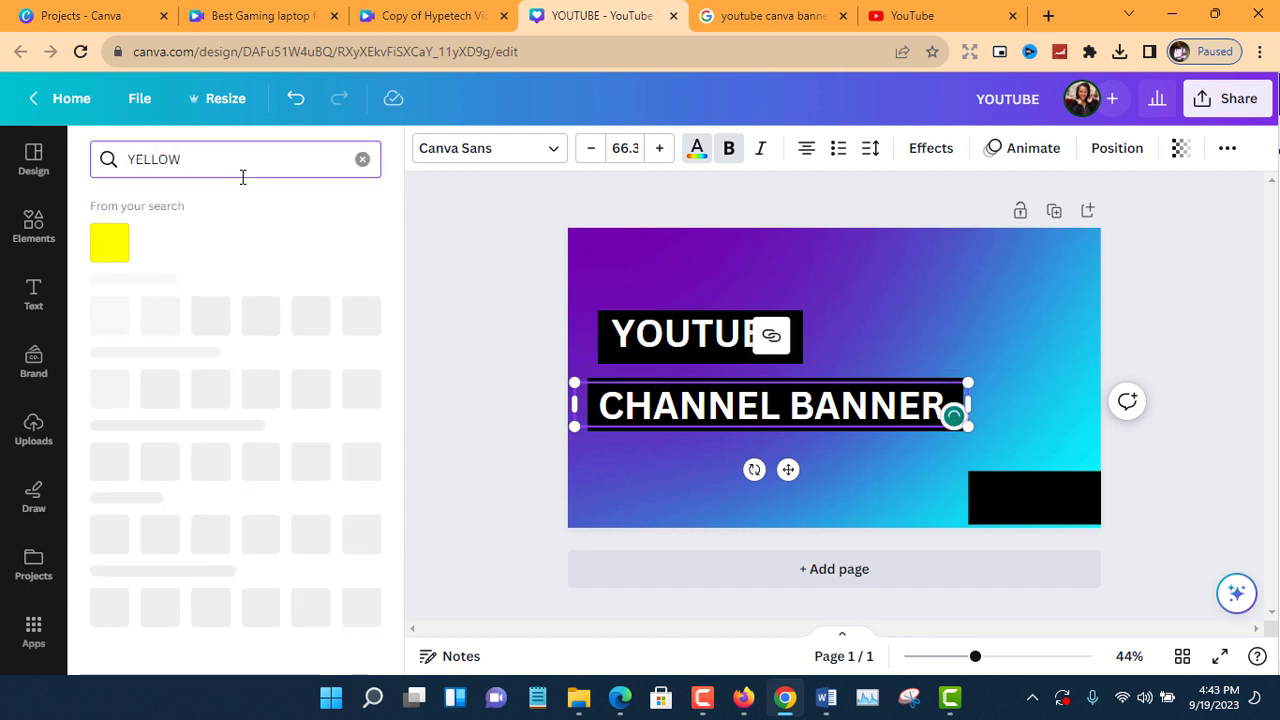
click(105, 243)
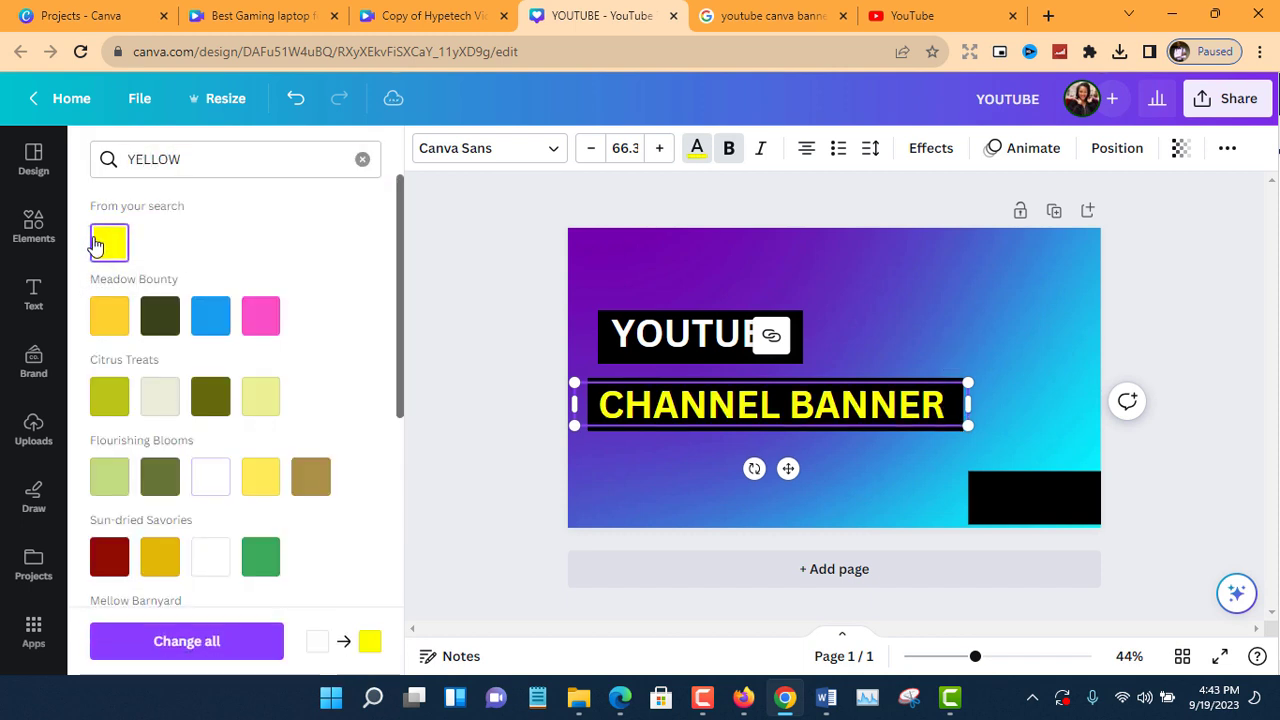
Move the spare black bar beneath the CHANNEL BANNER bar and check the third line of the reference thumbnail.
click(1012, 486)
drag(1012, 486, 663, 458)
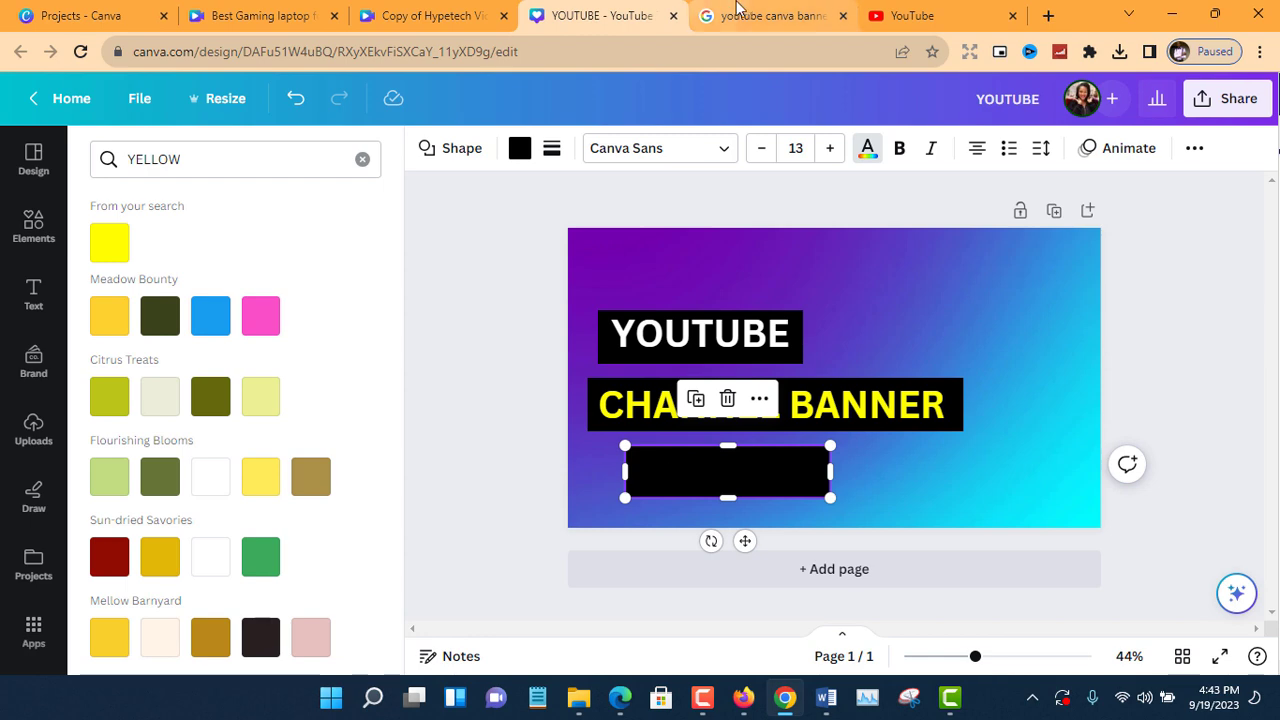
click(737, 12)
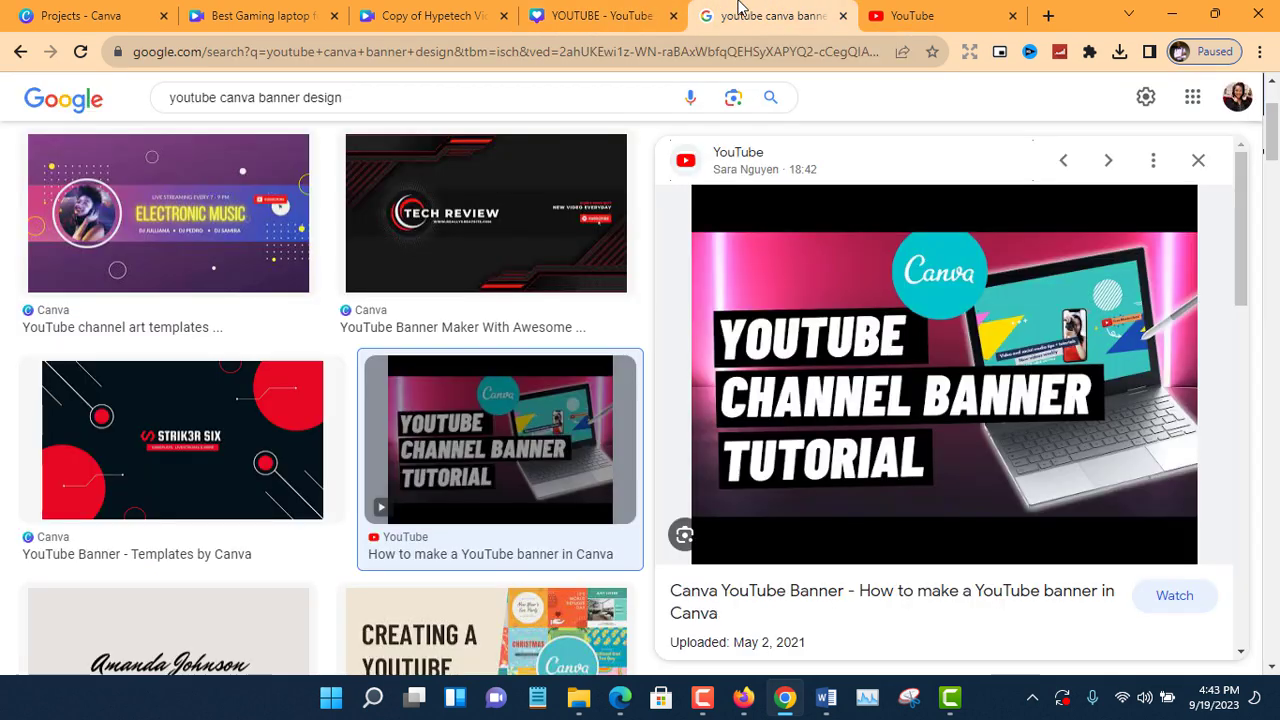
click(616, 12)
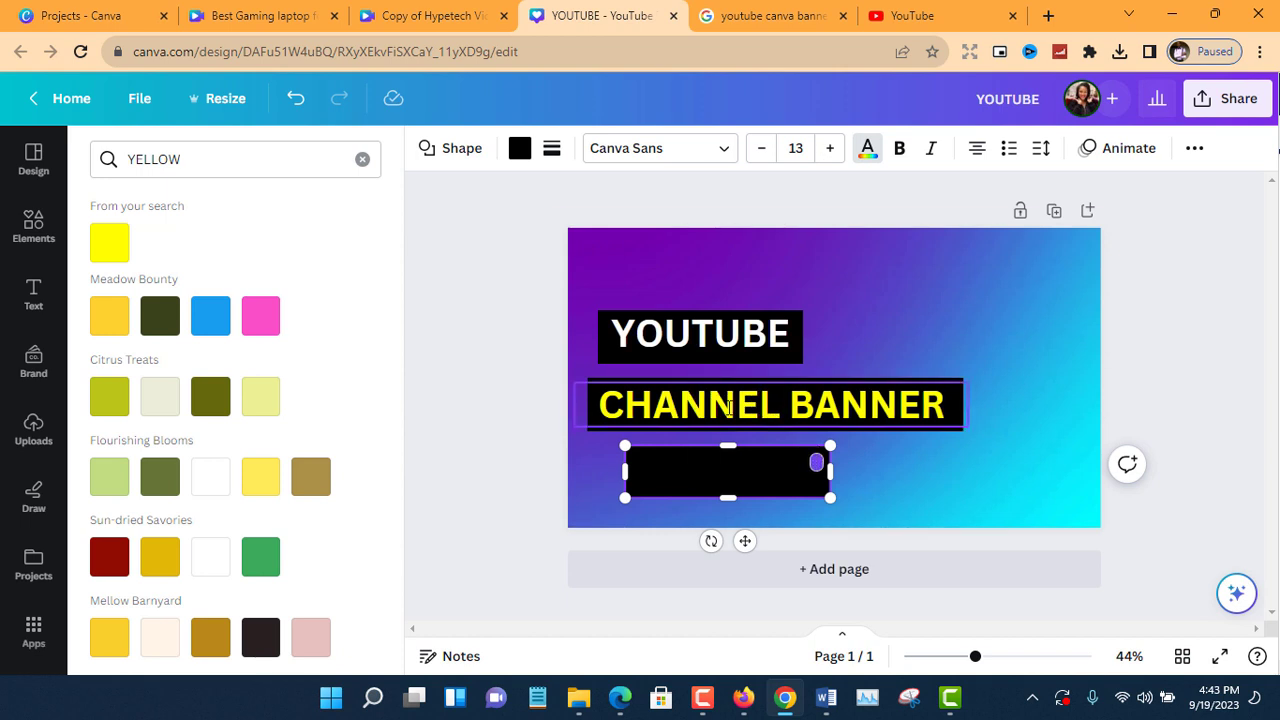
Duplicate the white YOUTUBE text, place the copy on the lowest black bar and select its wording for editing.
click(729, 408)
click(720, 348)
click(675, 270)
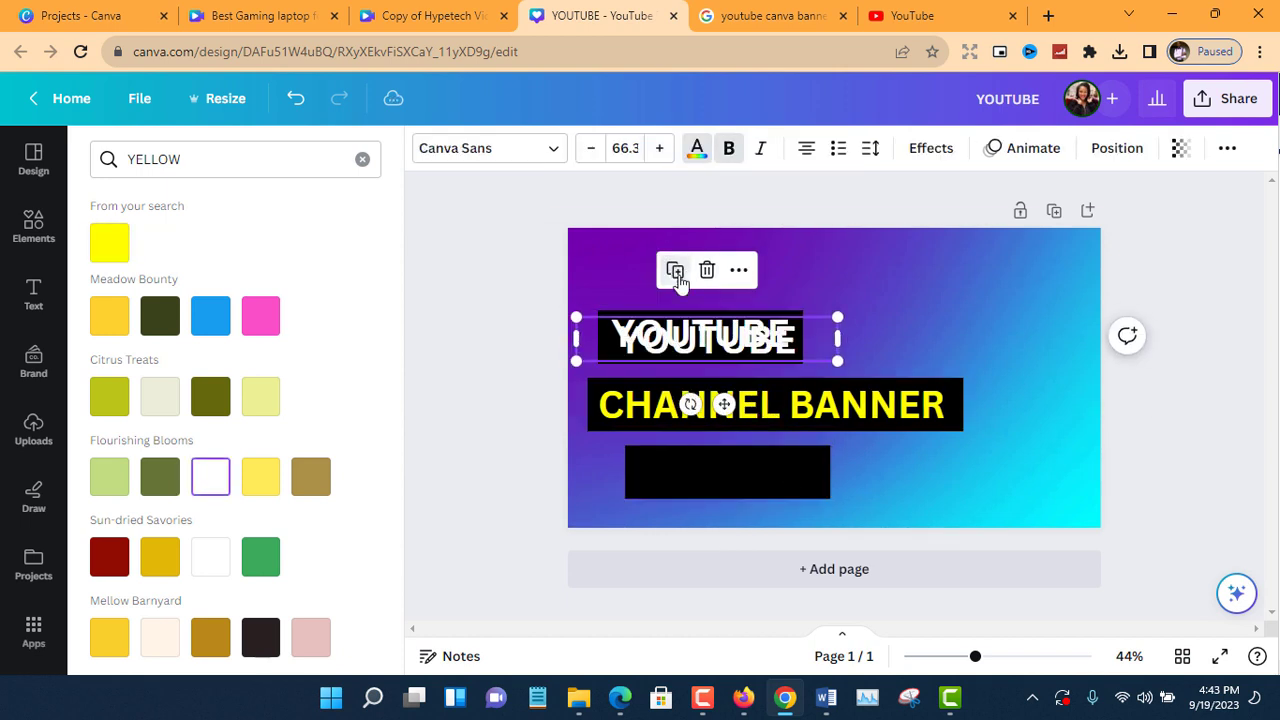
drag(723, 404, 737, 541)
double_click(726, 476)
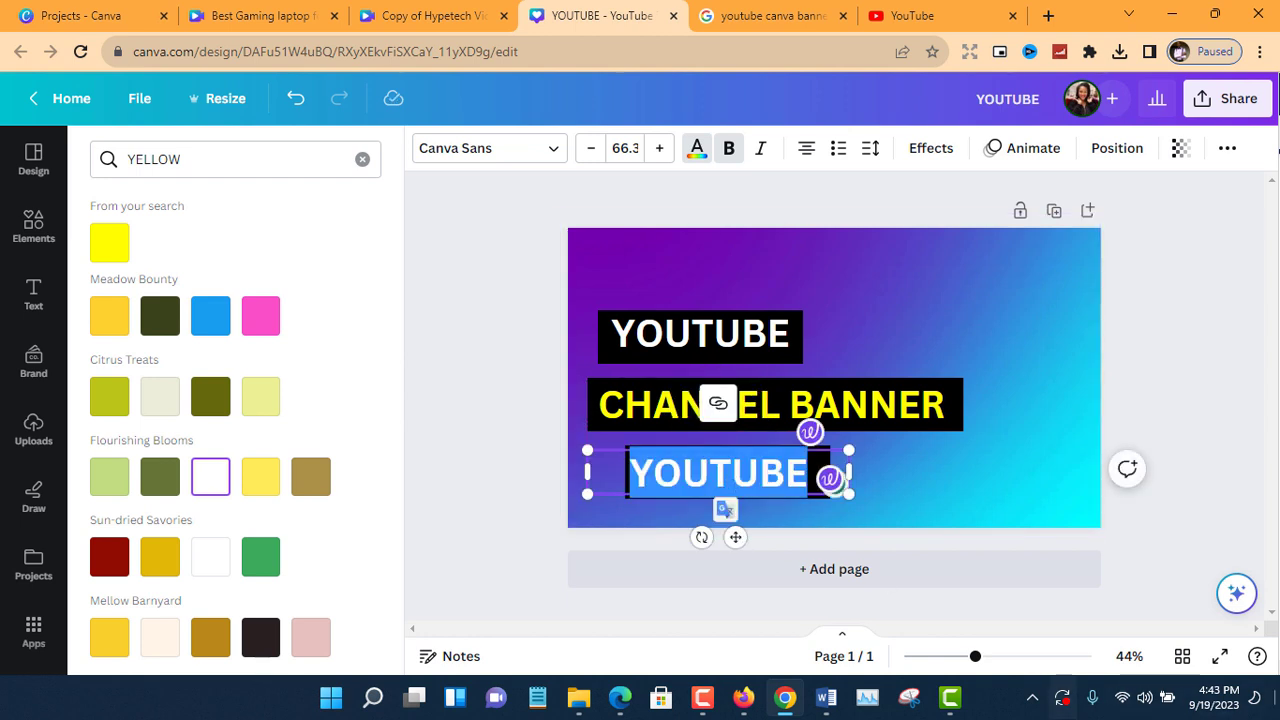
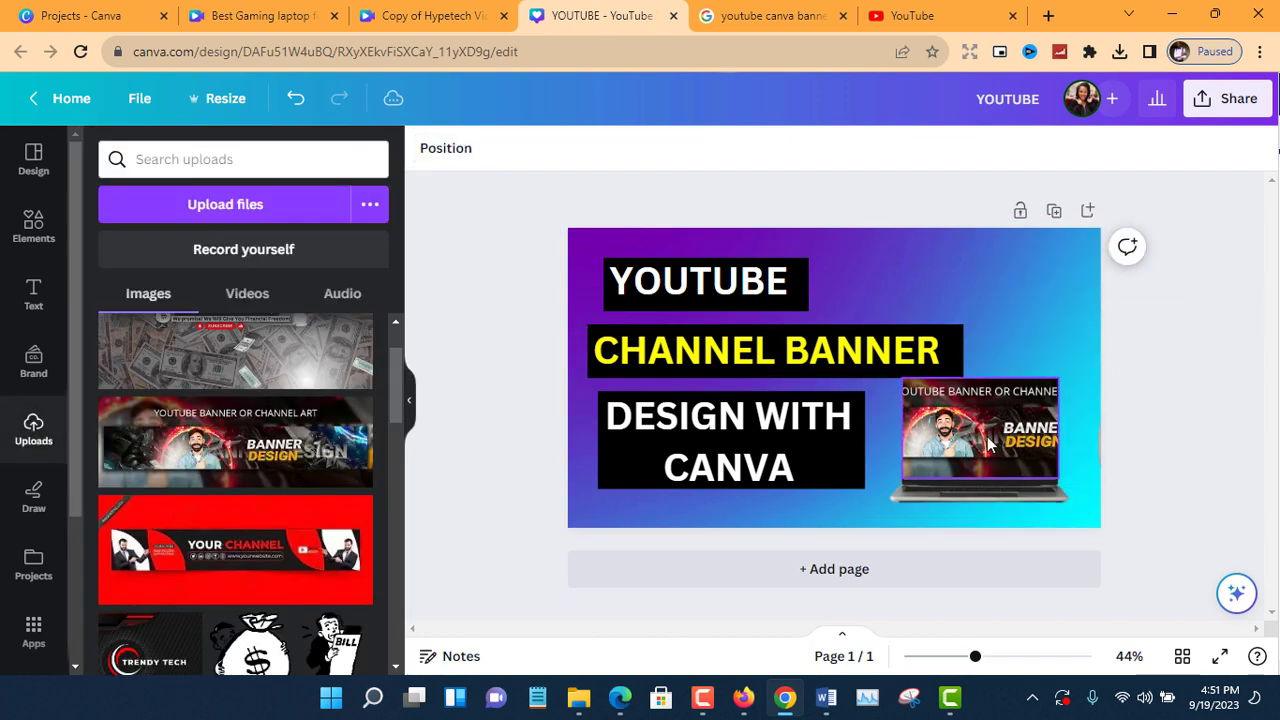
Select the laptop picture together with the banner image on its screen and group them.
click(1051, 361)
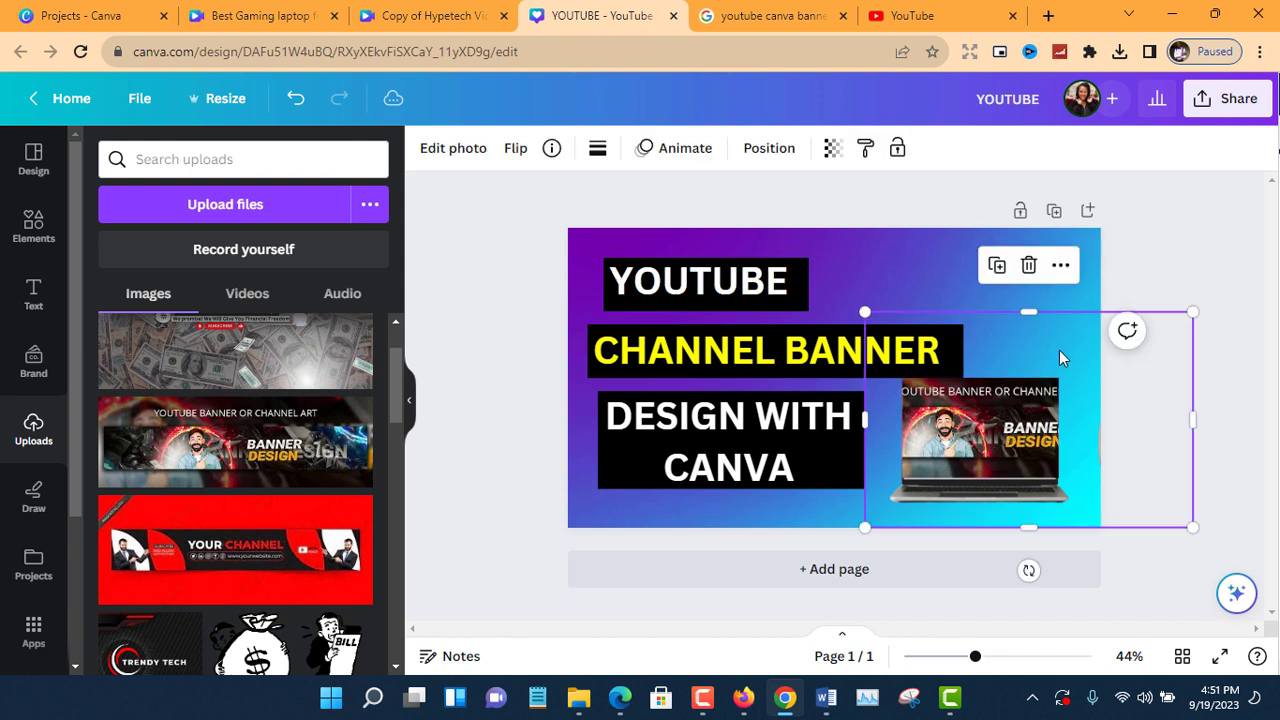
click(1092, 270)
key(Escape)
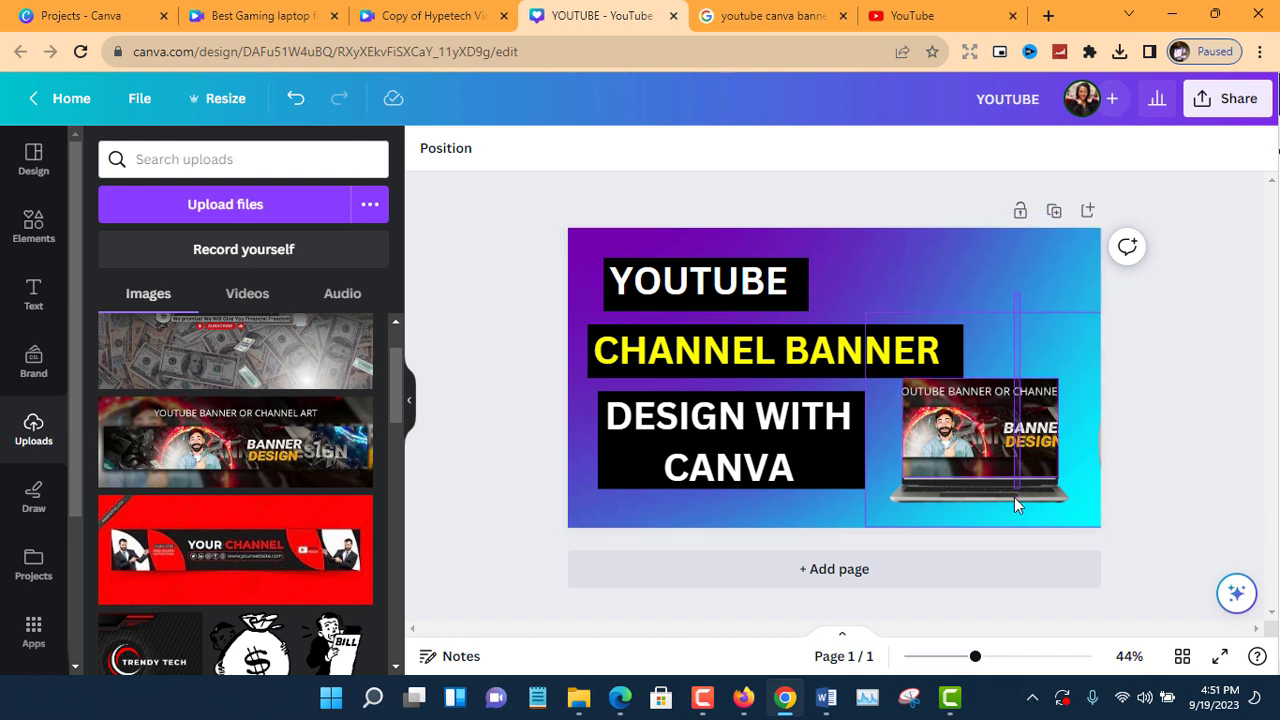
drag(1014, 534, 969, 503)
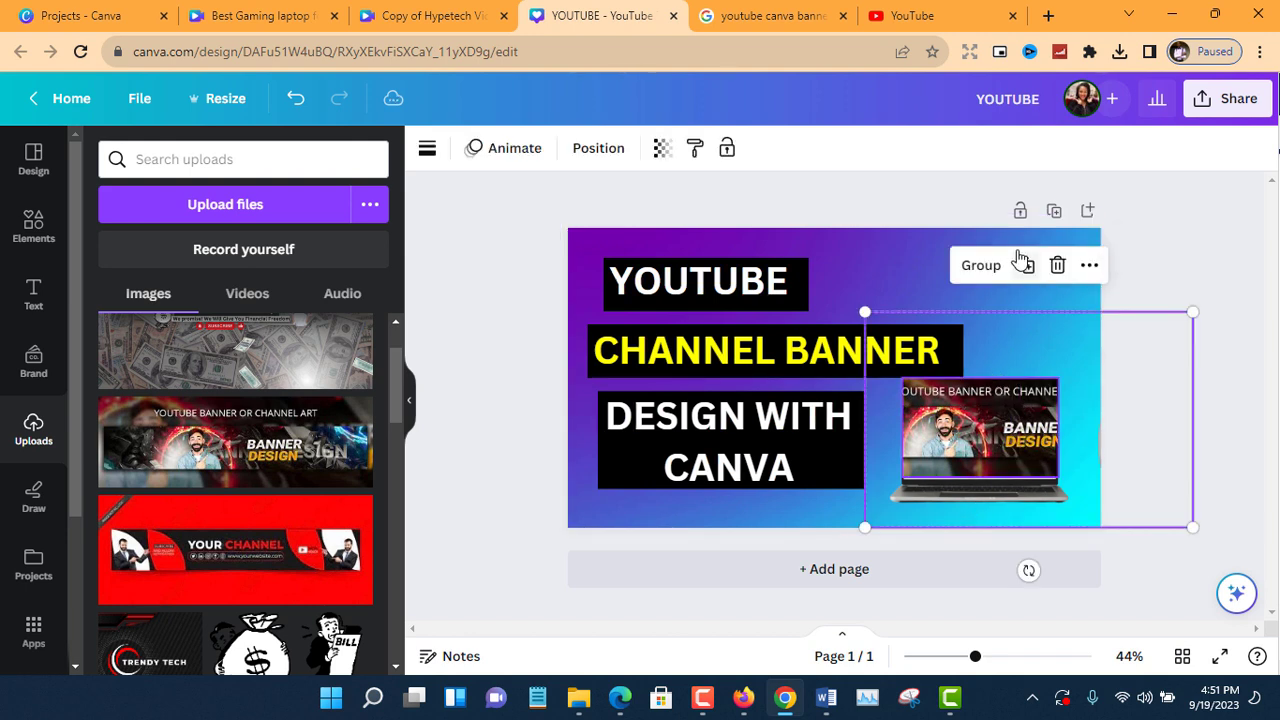
click(984, 265)
click(1217, 335)
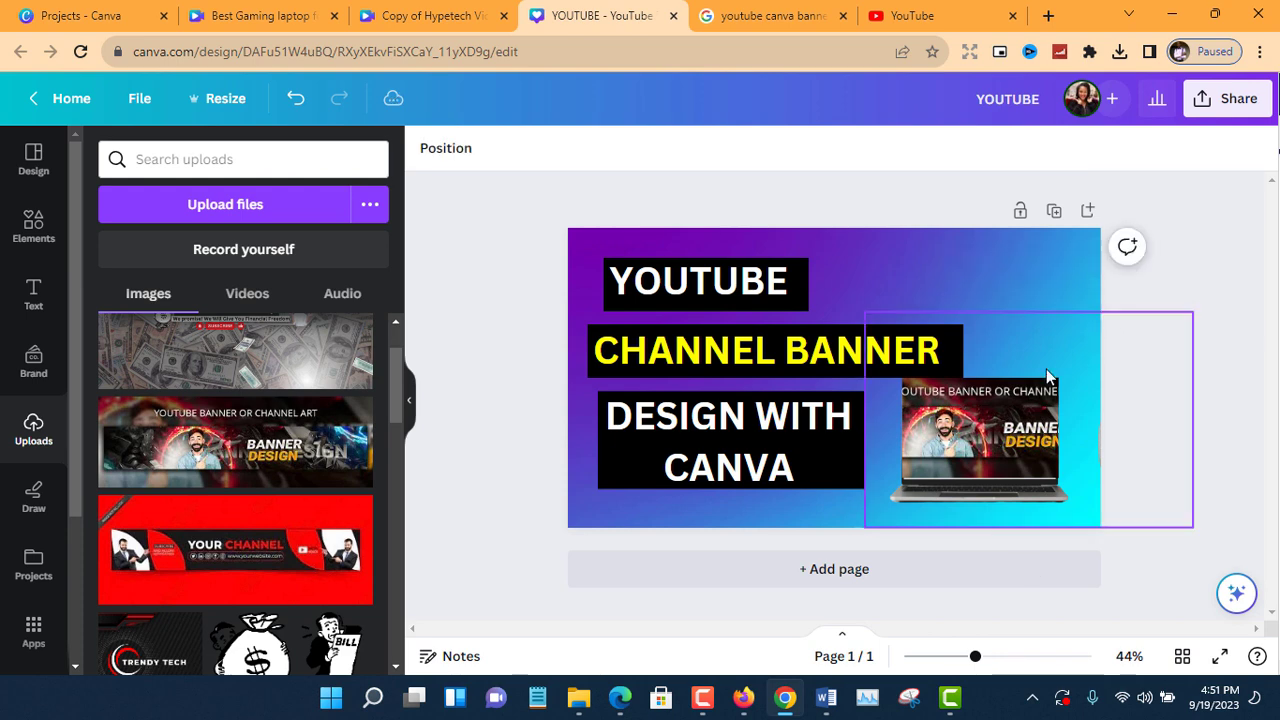
Move the laptop group over the edge of the third title line and send it backward behind its black bar.
drag(1008, 436, 956, 430)
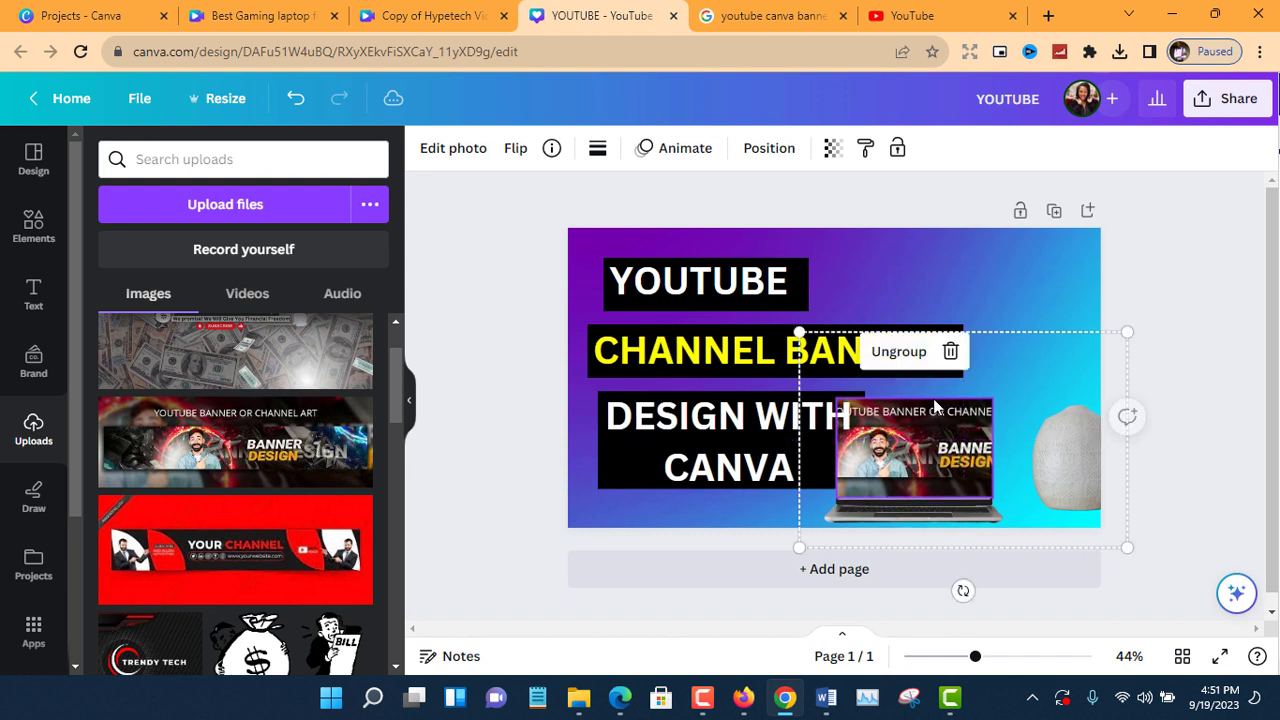
click(772, 158)
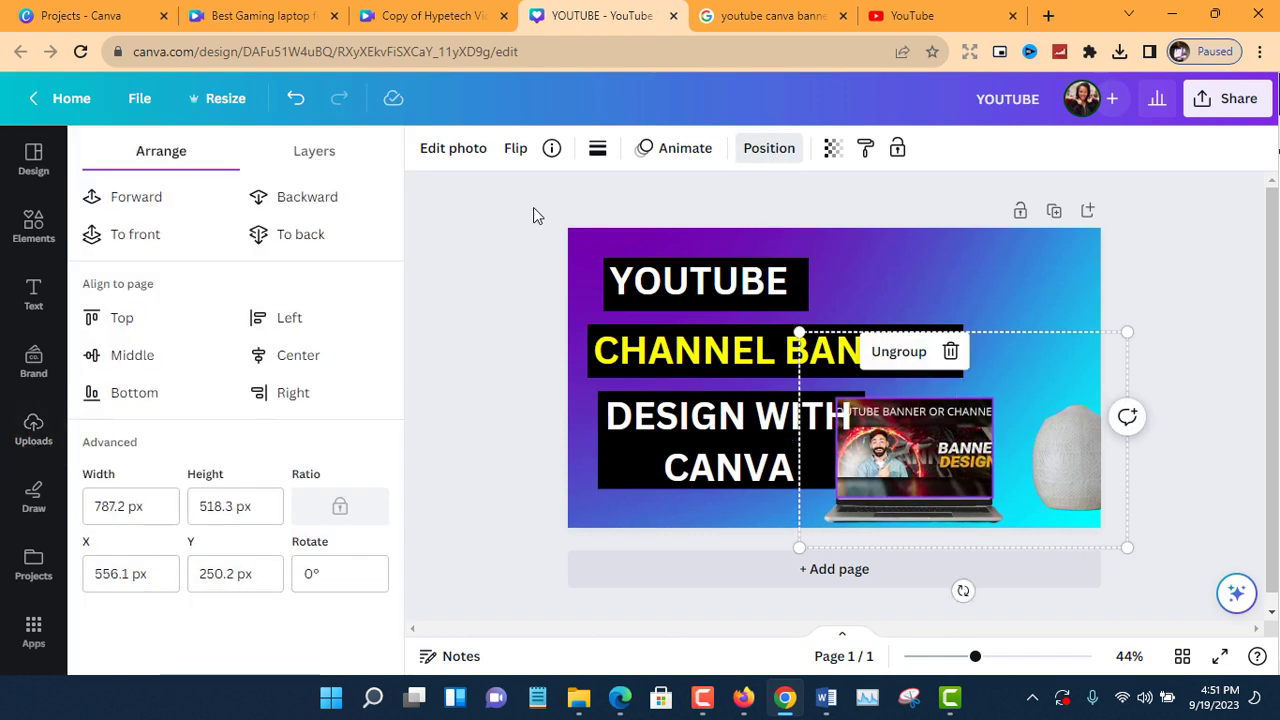
click(310, 203)
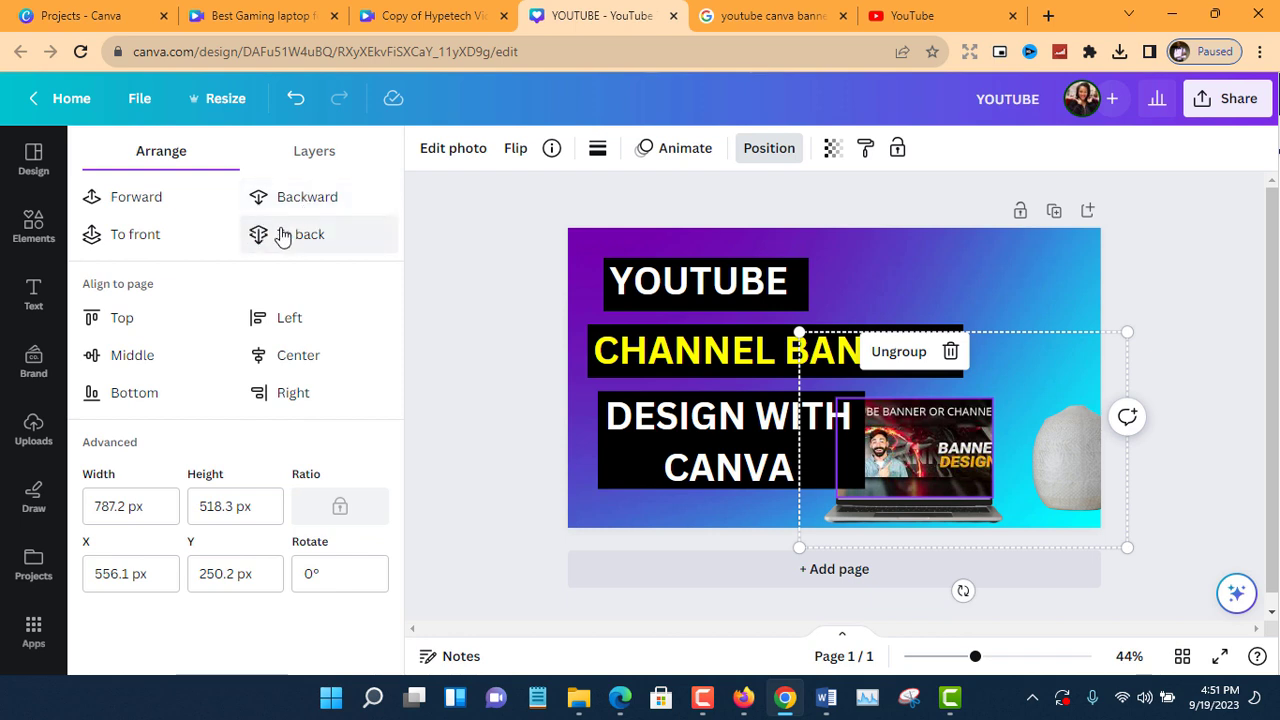
click(137, 205)
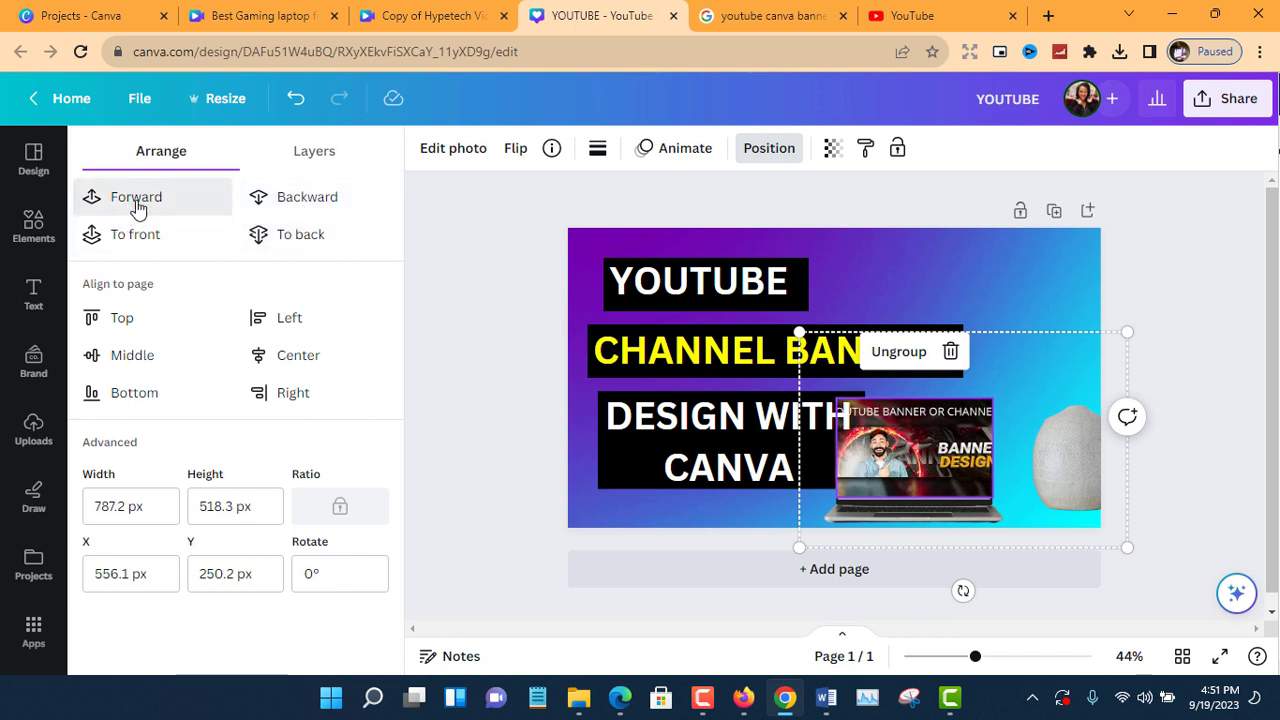
click(294, 204)
Enlarge the laptop group to about 1060 × 698 px and place it in the page's lower right corner.
drag(907, 481, 983, 468)
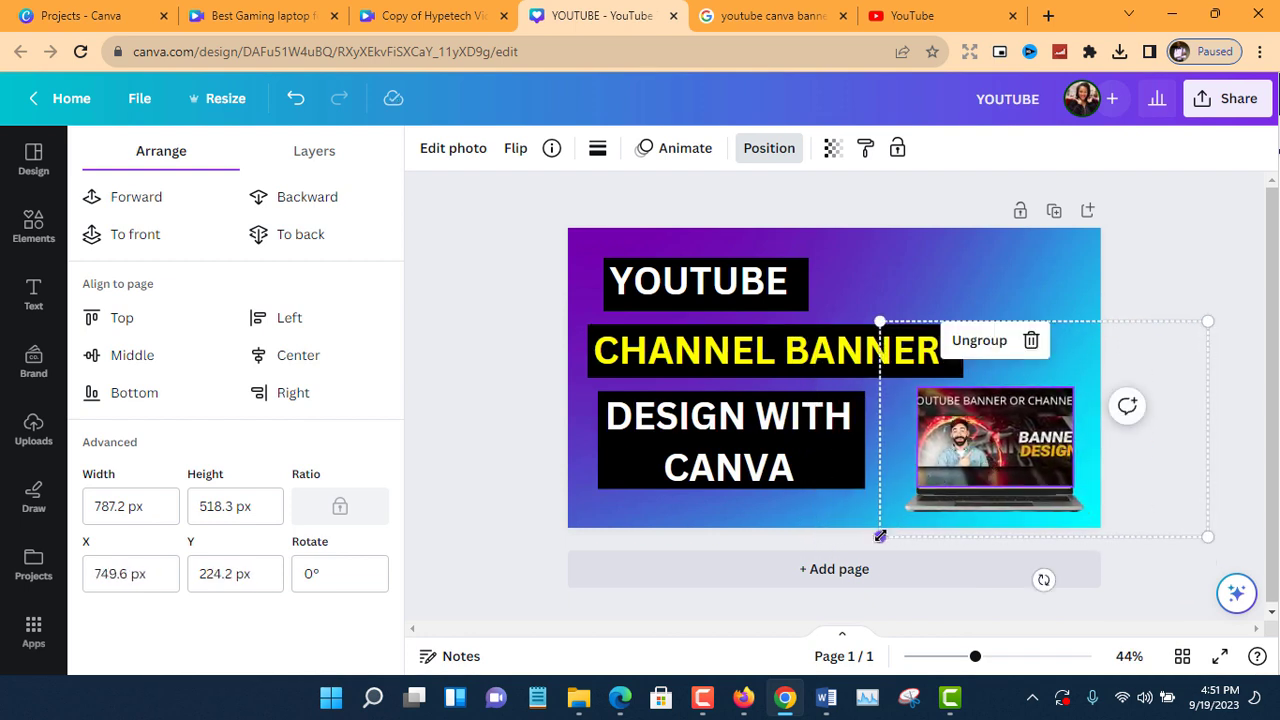
drag(880, 536, 857, 551)
drag(979, 465, 995, 455)
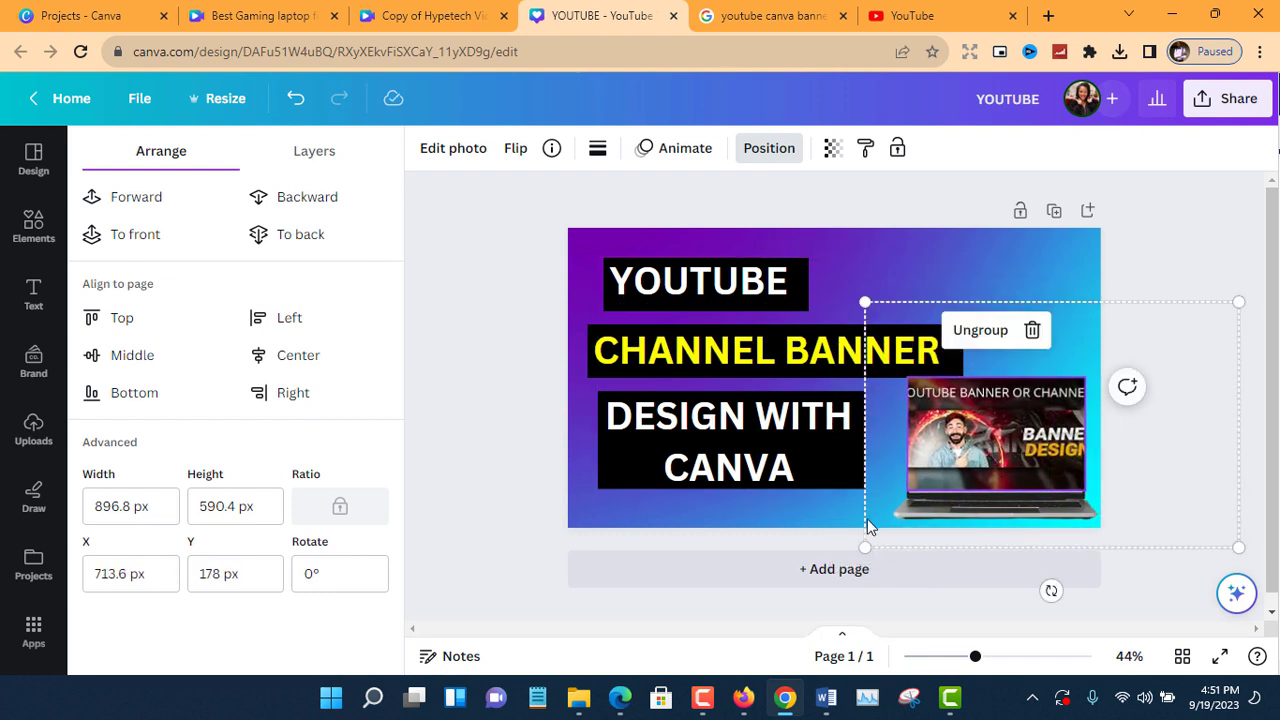
drag(864, 548, 768, 566)
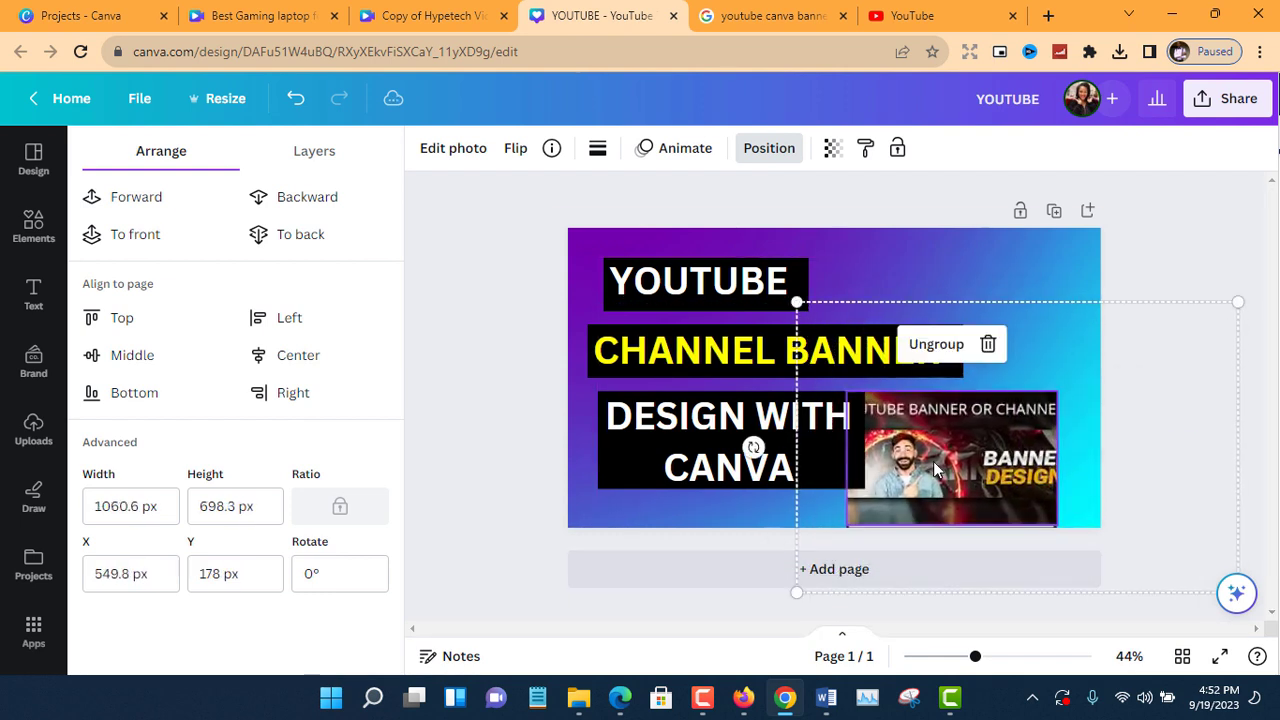
mouse_move(995, 439)
mouse_down()
mouse_move(1001, 457)
mouse_move(1011, 421)
mouse_up()
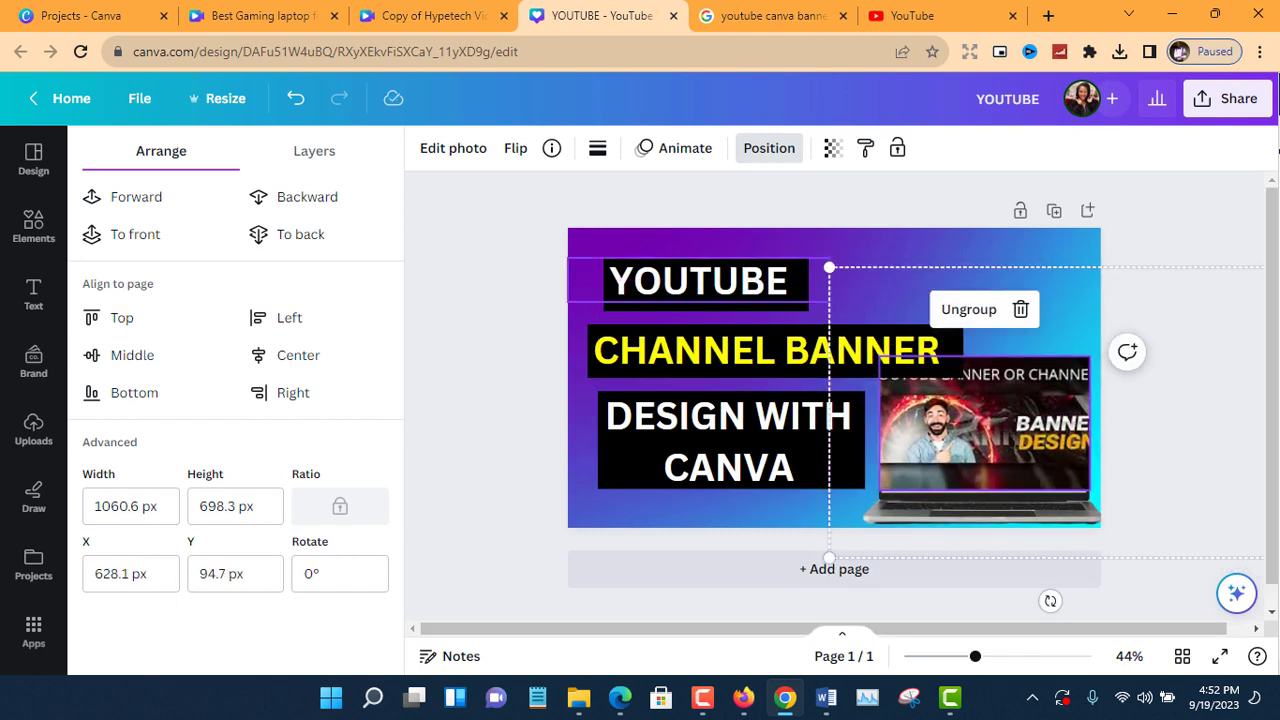
Shift all three title lines with their black bars slightly up and toward the page's left edge.
mouse_move(717, 280)
mouse_down()
mouse_move(709, 250)
mouse_move(714, 279)
mouse_move(709, 270)
mouse_up()
click(712, 255)
mouse_move(744, 333)
mouse_down()
mouse_move(736, 318)
mouse_move(731, 358)
mouse_move(727, 333)
mouse_up()
drag(722, 412, 701, 387)
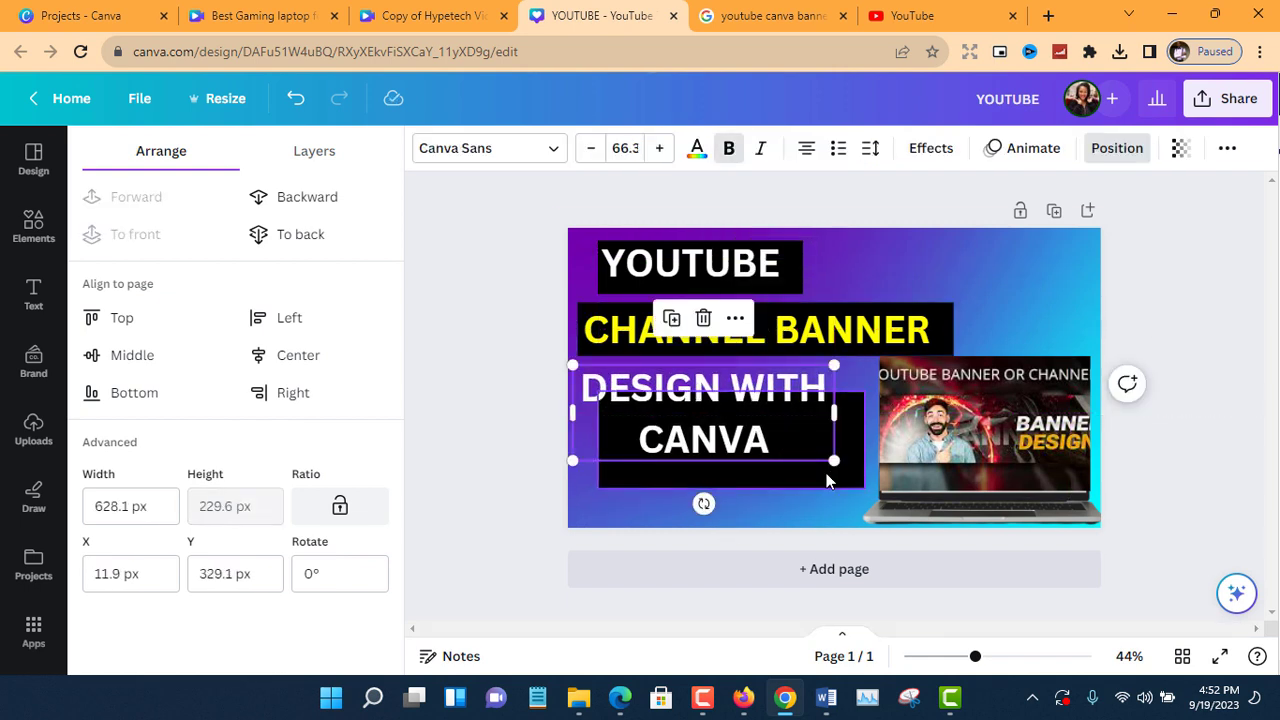
drag(826, 473, 800, 447)
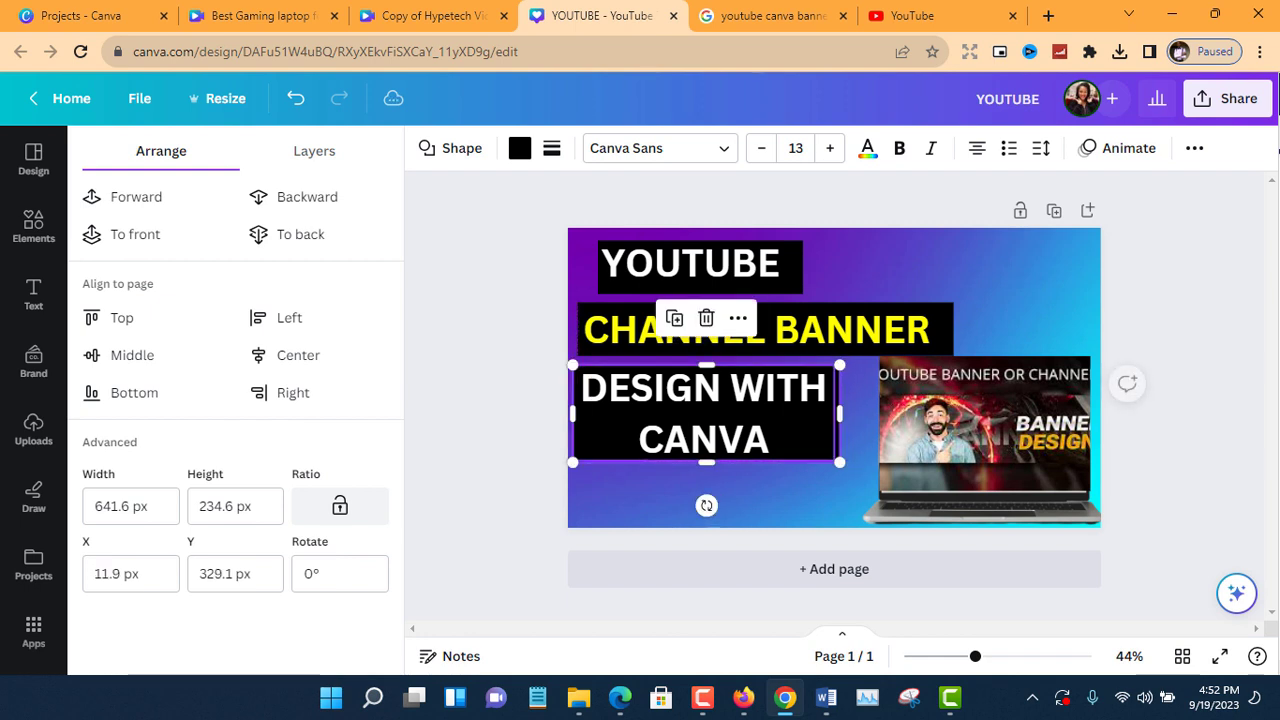
click(740, 395)
mouse_move(740, 395)
mouse_down()
mouse_move(759, 395)
mouse_move(737, 396)
mouse_up()
Enlarge the laptop group to about 1124 × 740 px and reposition it beside the third title line.
click(930, 465)
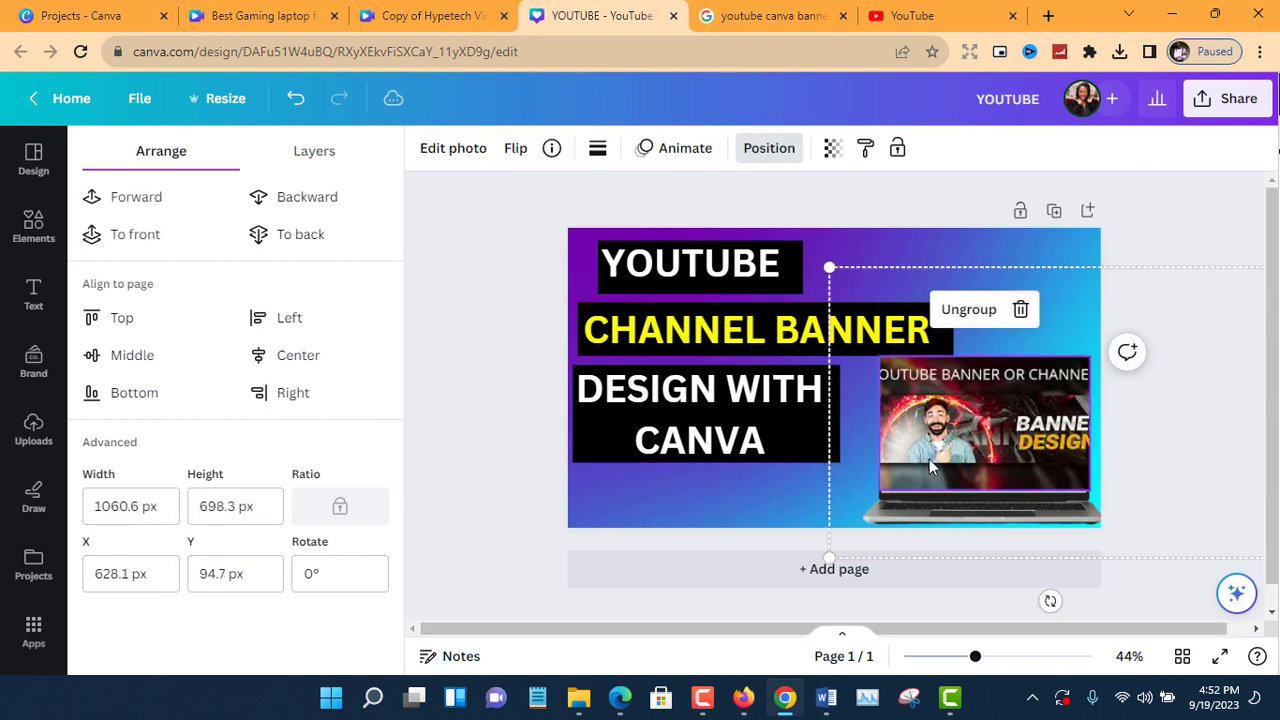
drag(822, 556, 780, 566)
drag(947, 478, 939, 463)
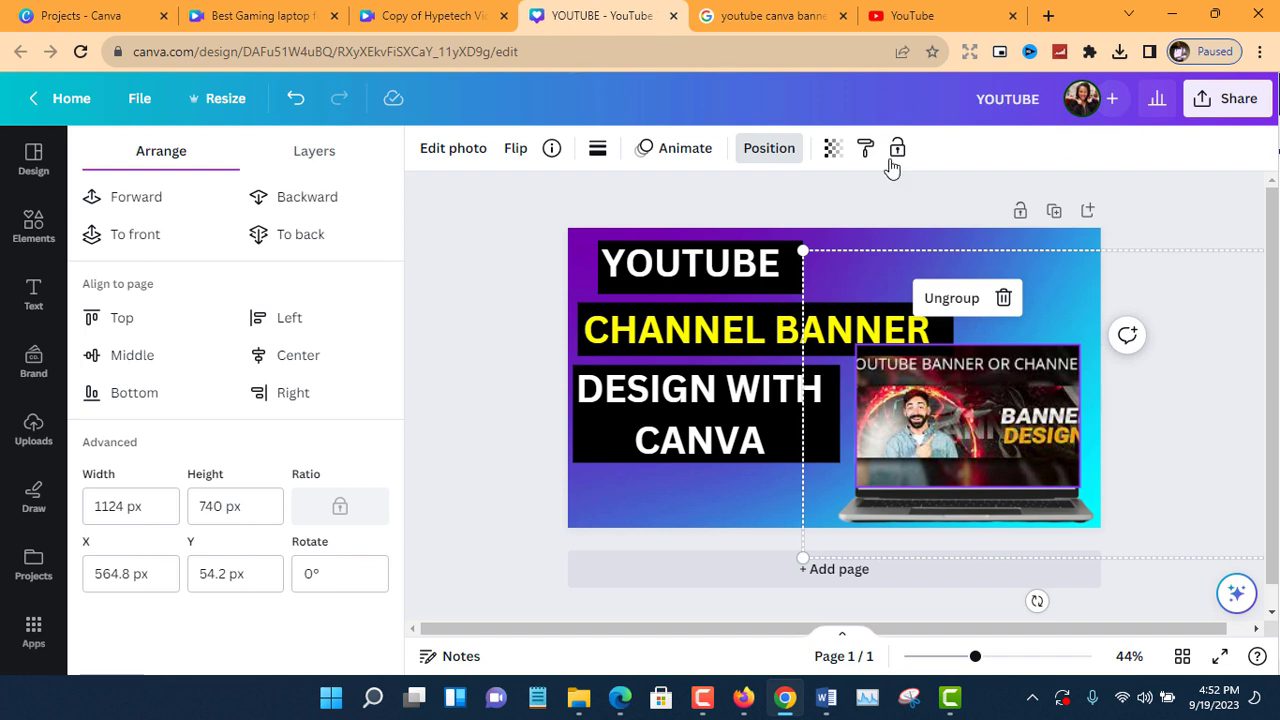
Send the laptop group to the back and bring it forward one level so it sits above the gradient background.
click(752, 150)
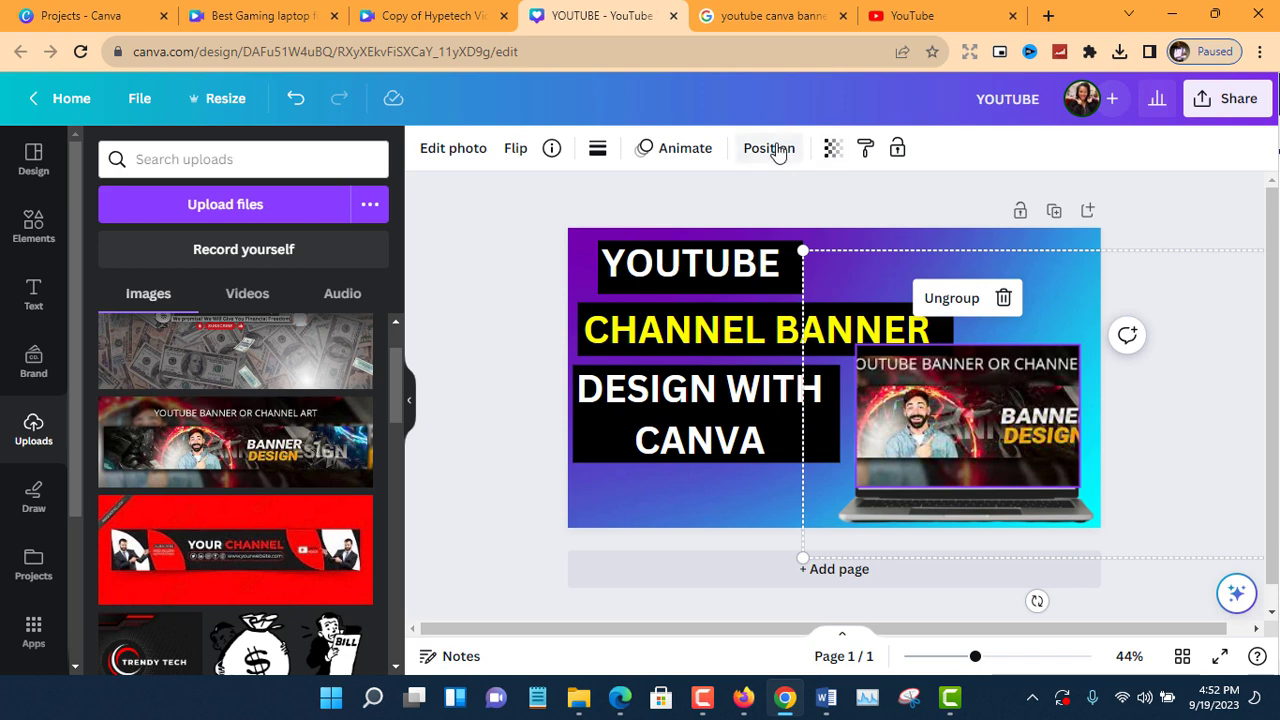
click(778, 150)
click(286, 240)
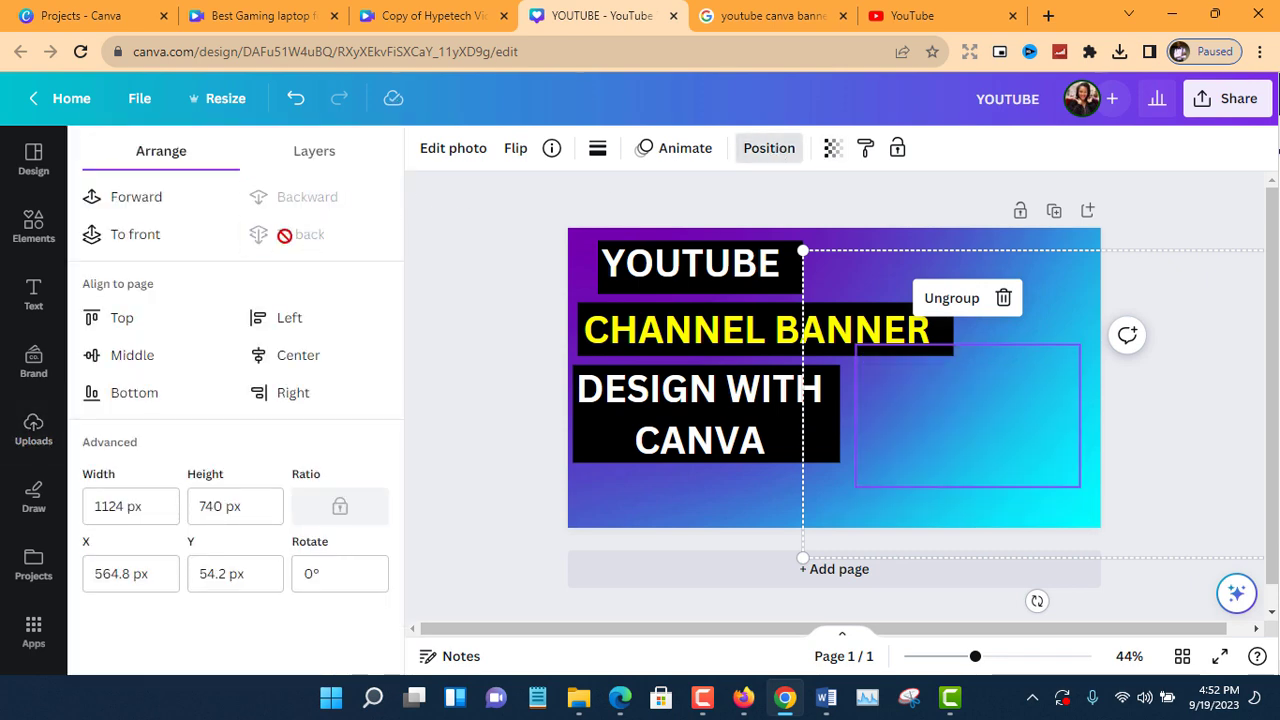
click(190, 205)
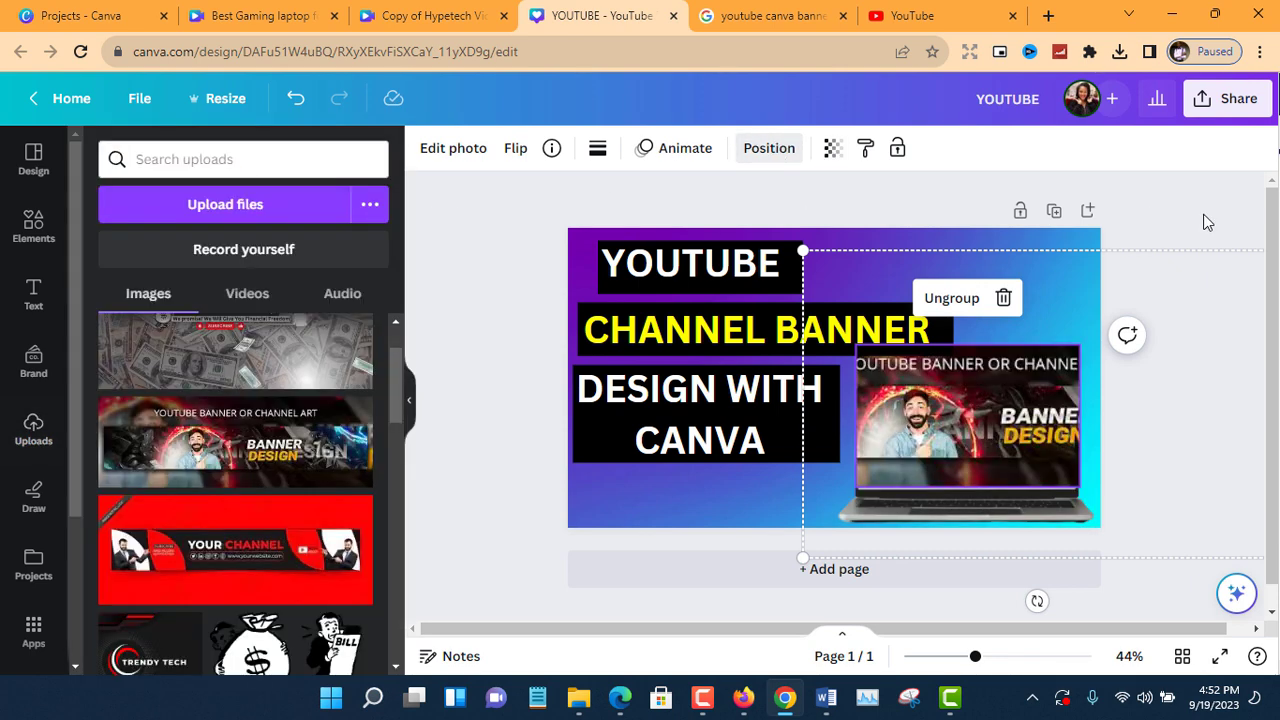
click(1189, 194)
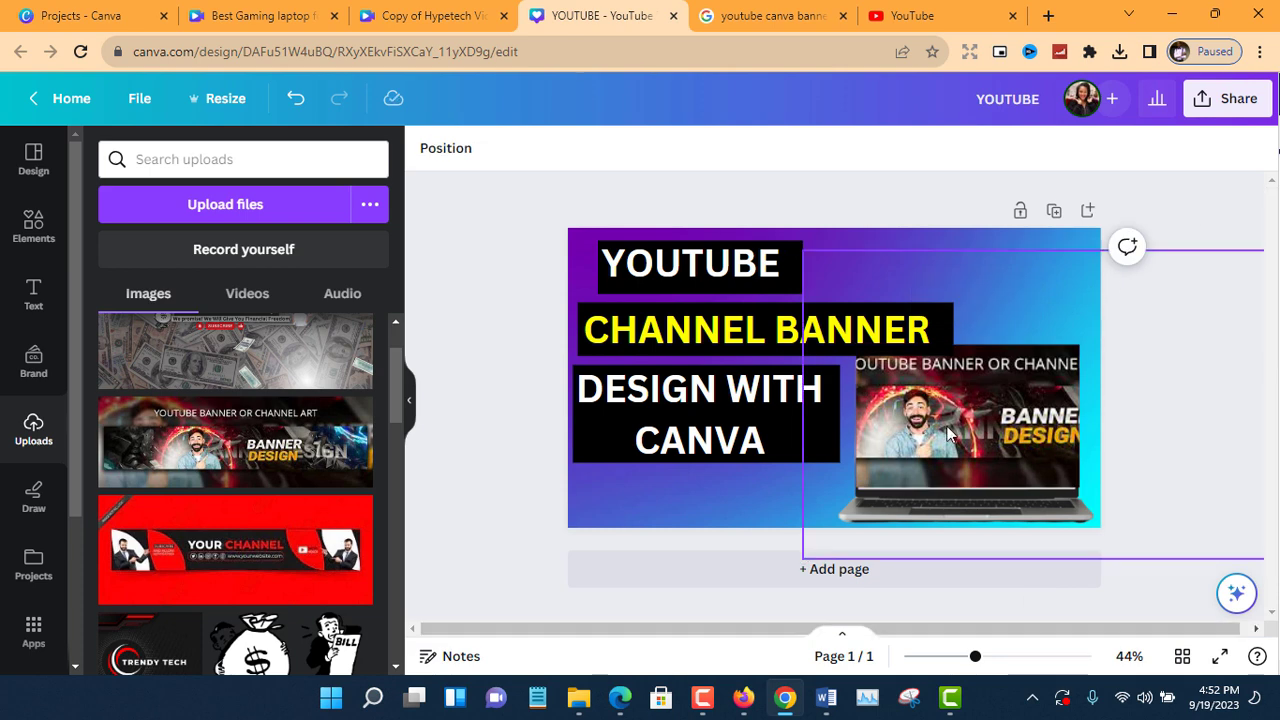
Search the elements for "canva logo" and add the round Canva logo to the page over the laptop.
click(34, 226)
click(249, 165)
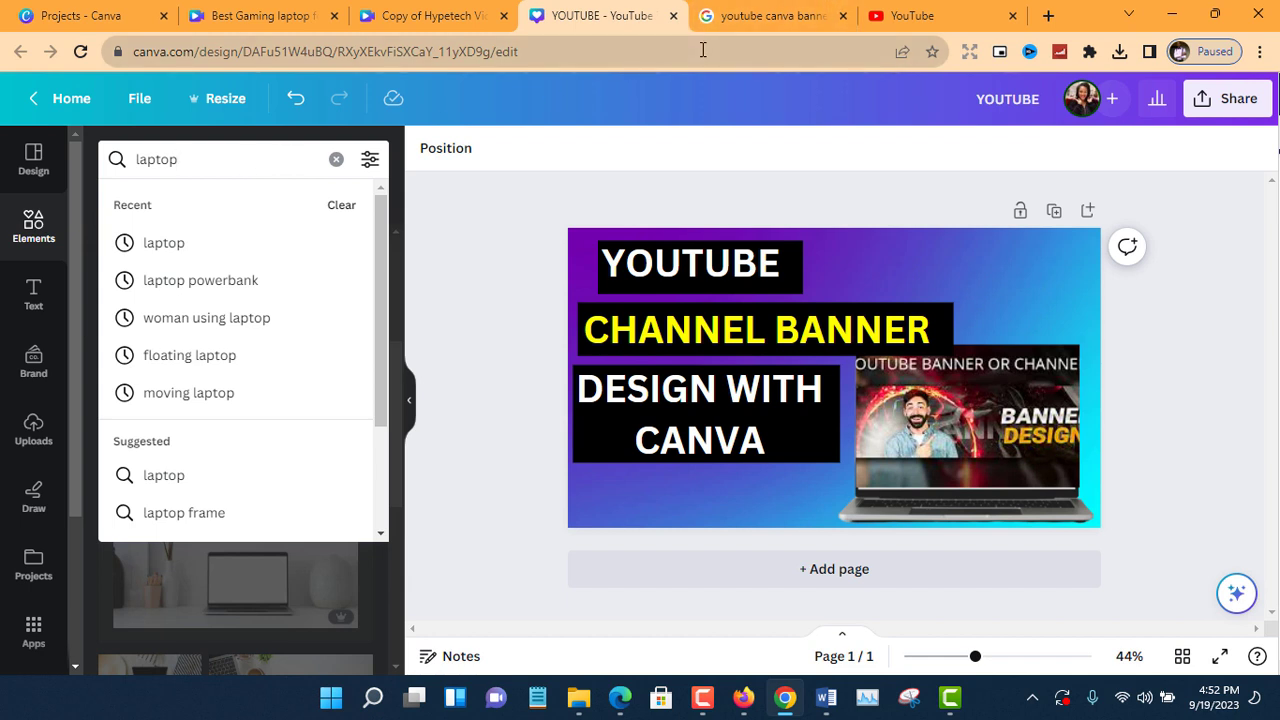
text(can)
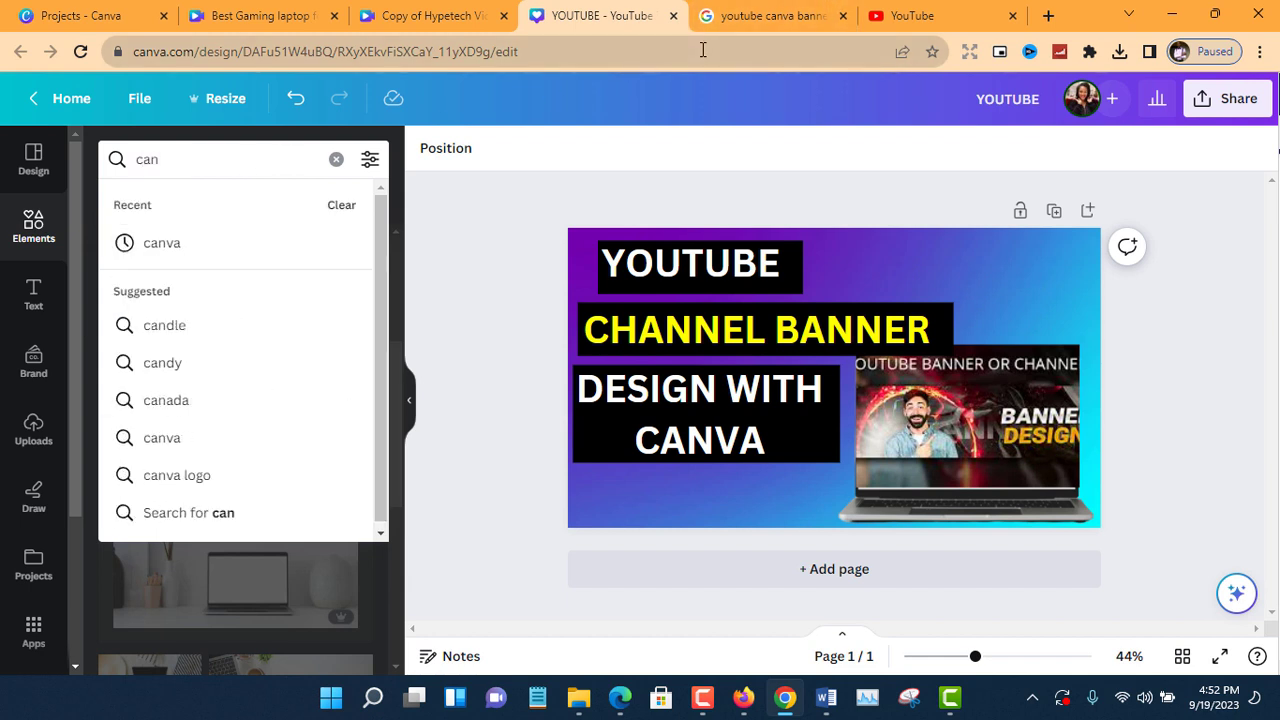
text(va logo)
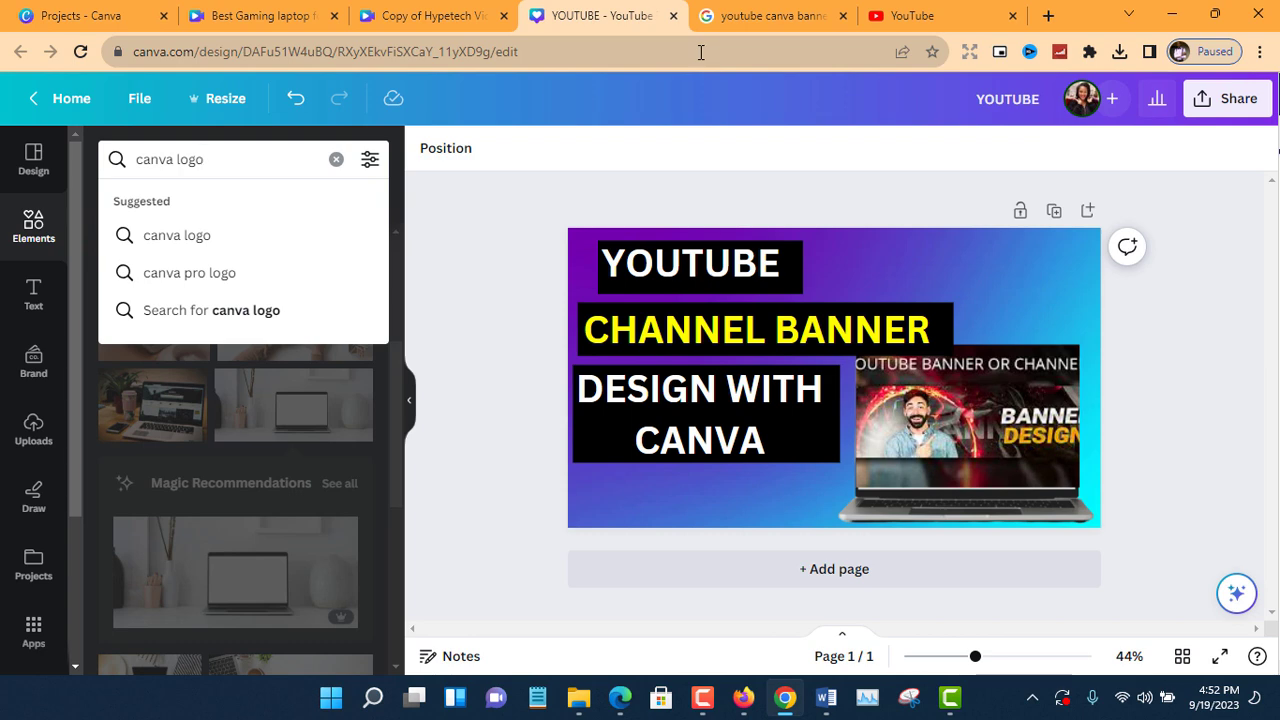
key(Return)
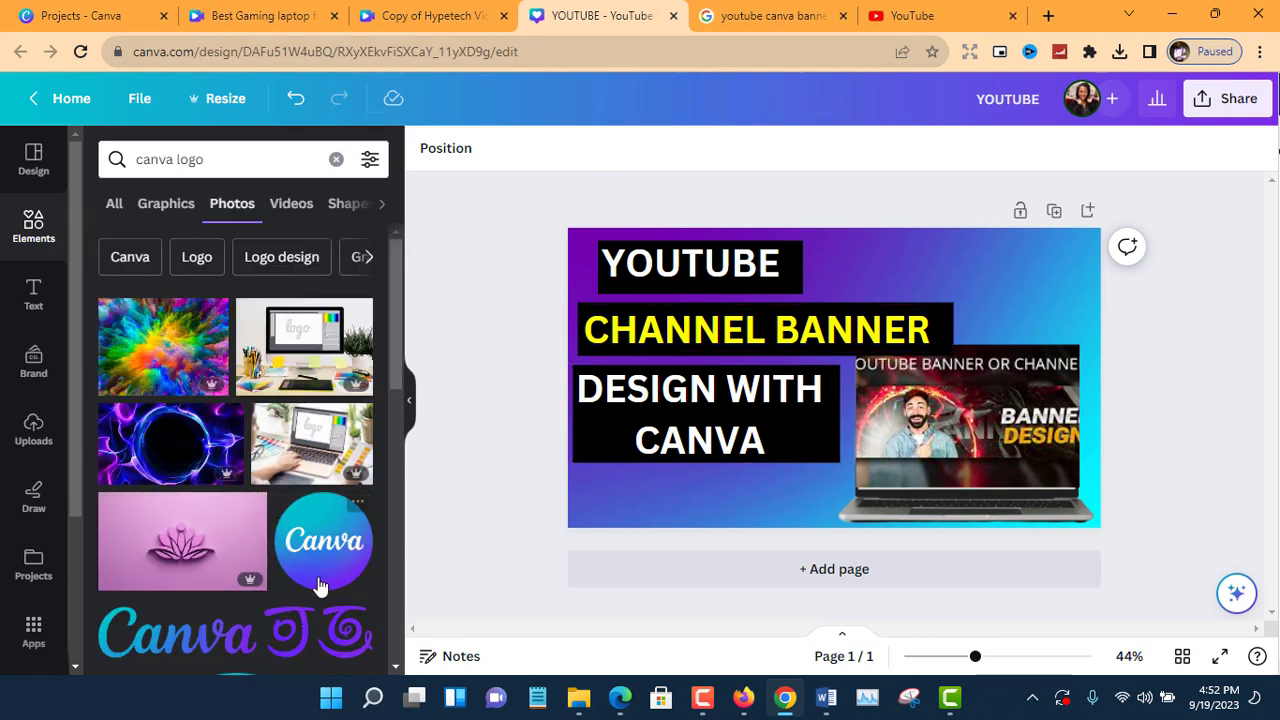
click(320, 585)
drag(872, 418, 994, 320)
Shrink the Canva logo and place it above the laptop in the page's upper right corner, checking its placement against the reference thumbnail.
click(775, 16)
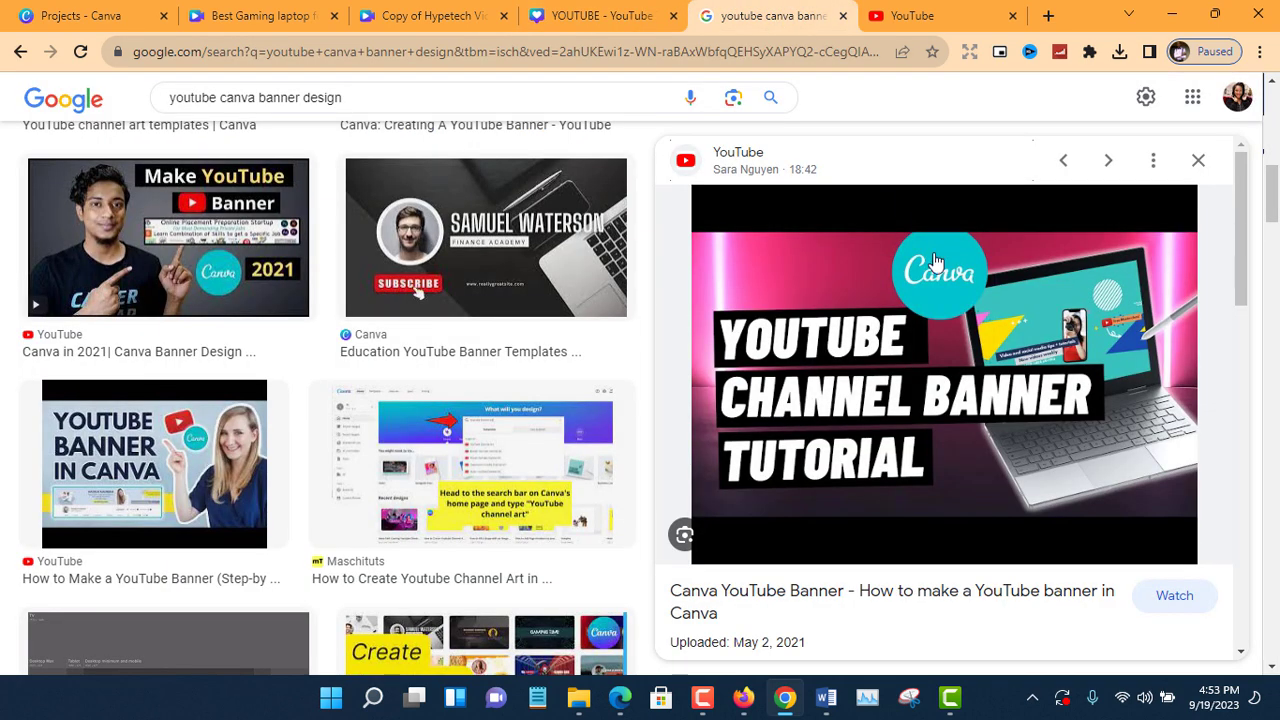
click(590, 10)
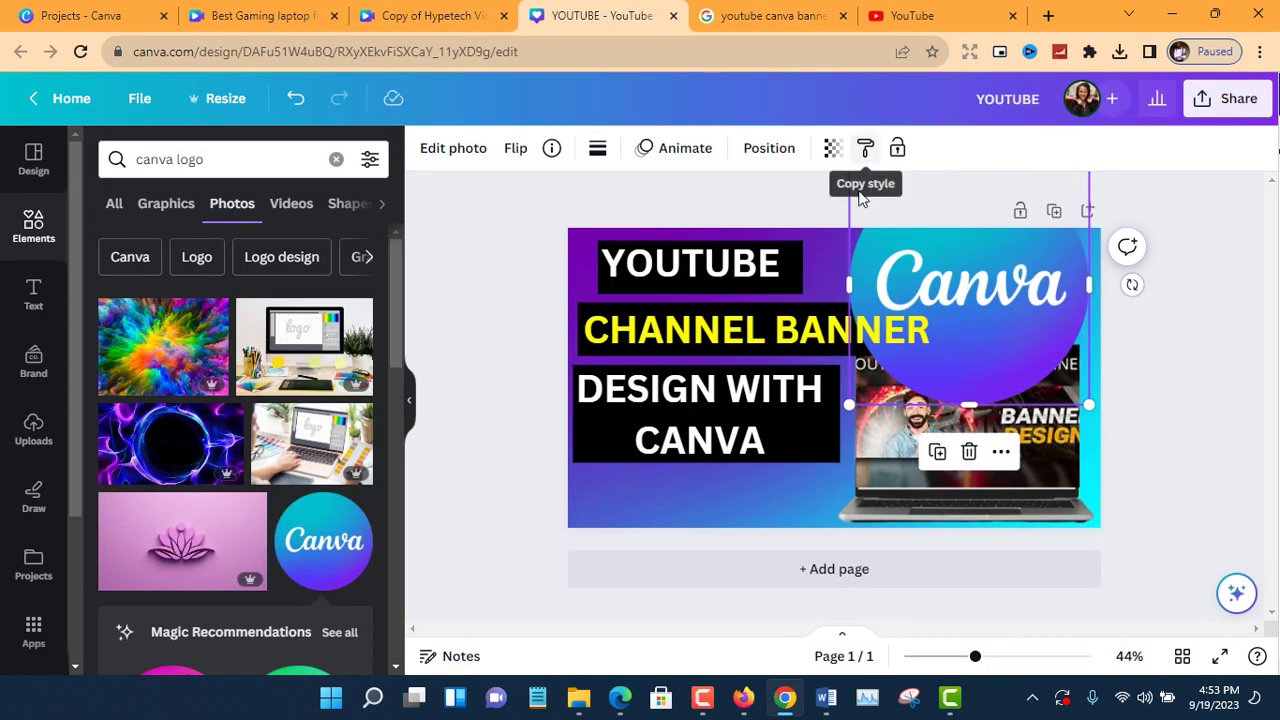
drag(858, 190, 1009, 421)
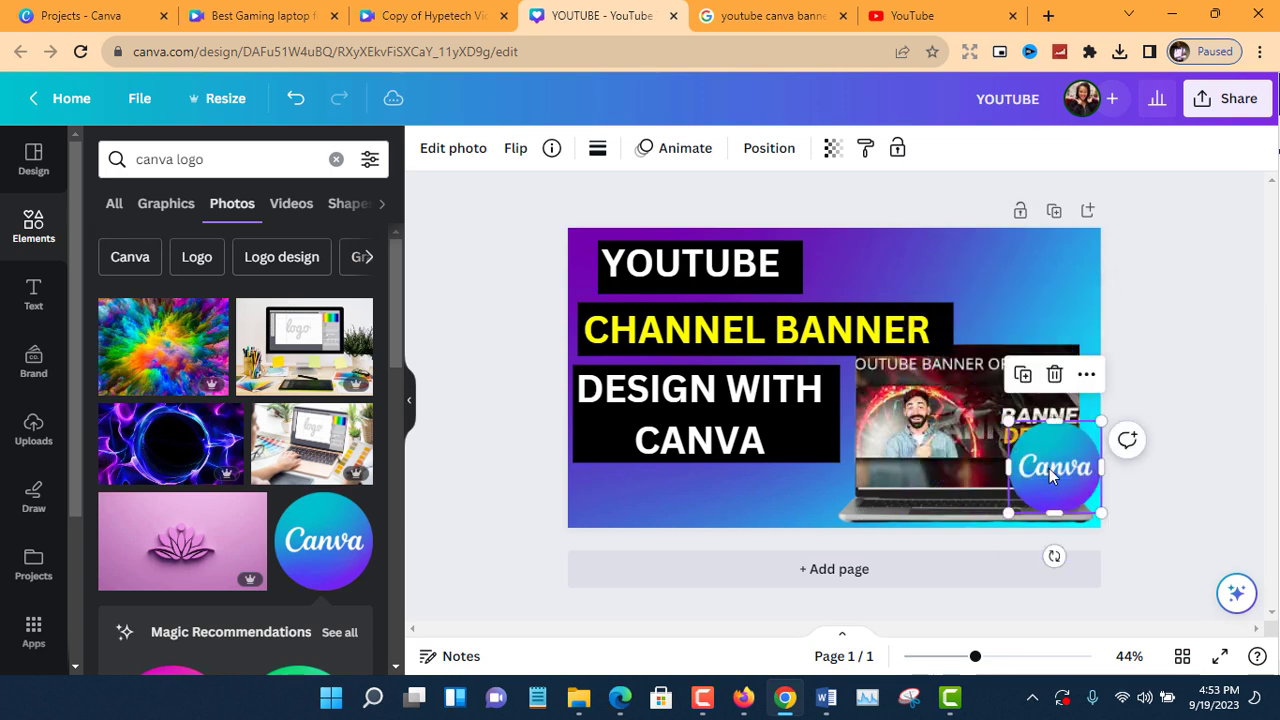
drag(1049, 477, 981, 283)
click(760, 15)
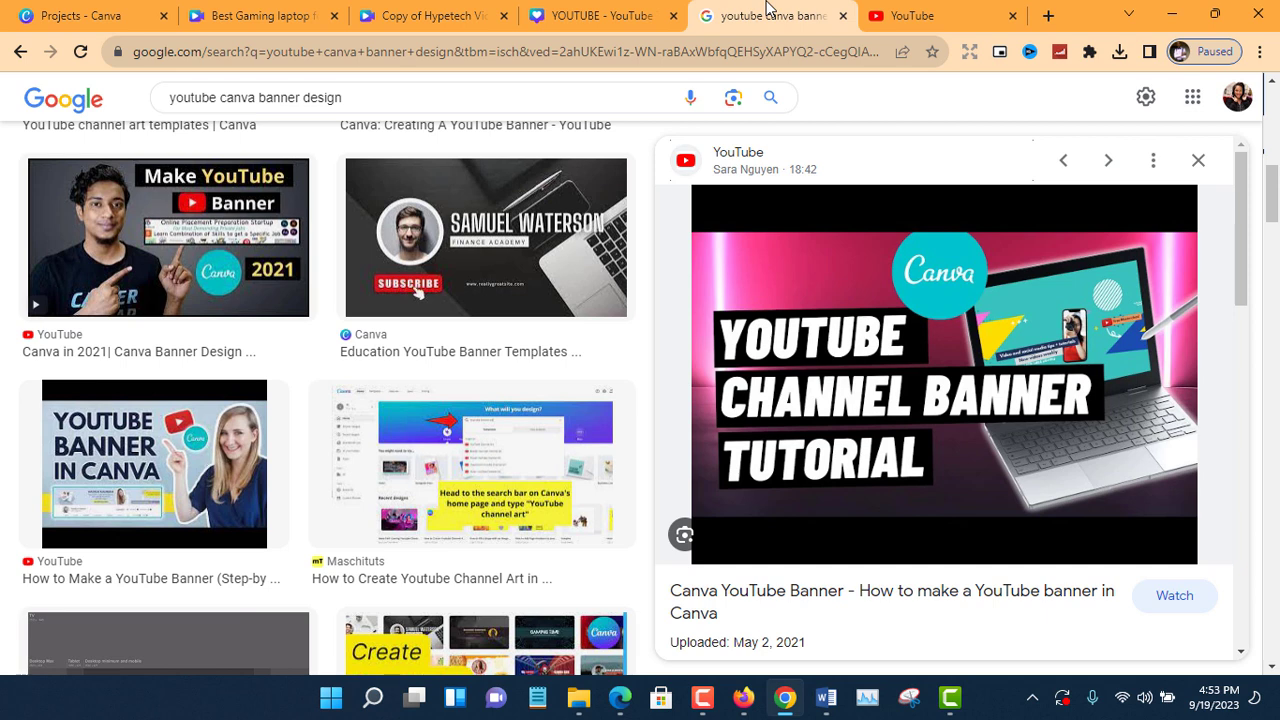
click(585, 9)
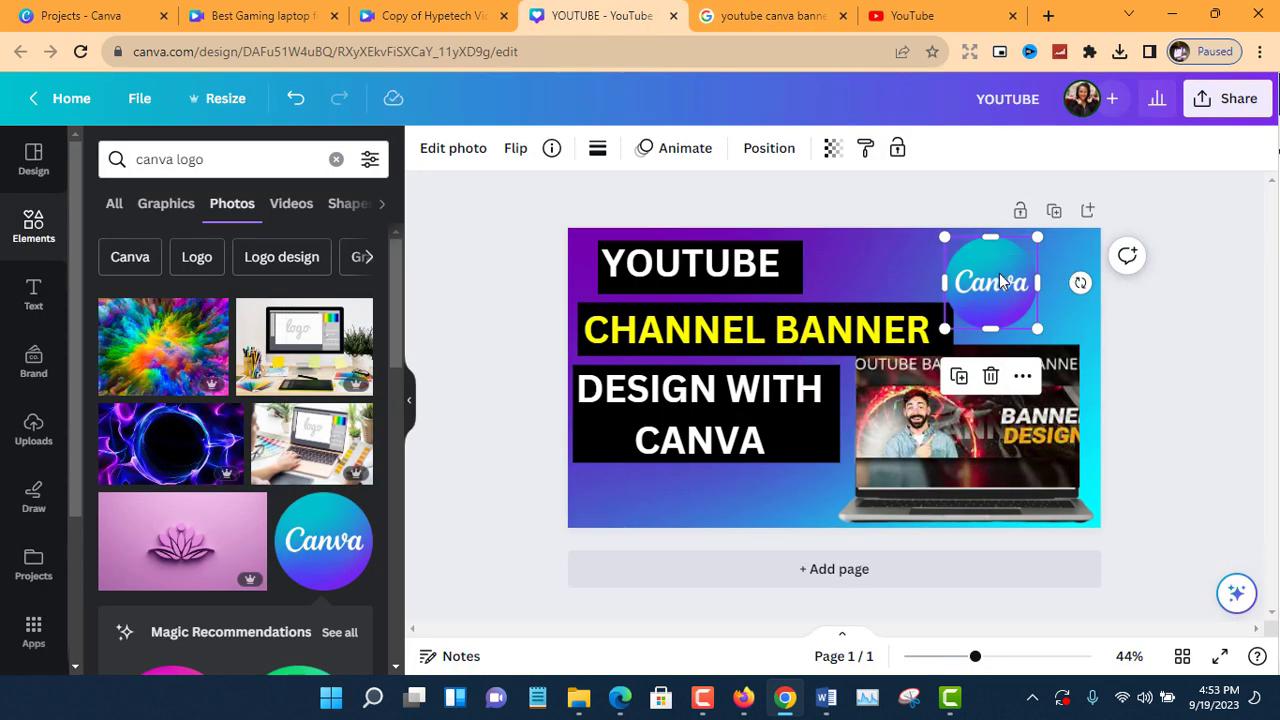
drag(996, 272, 1029, 271)
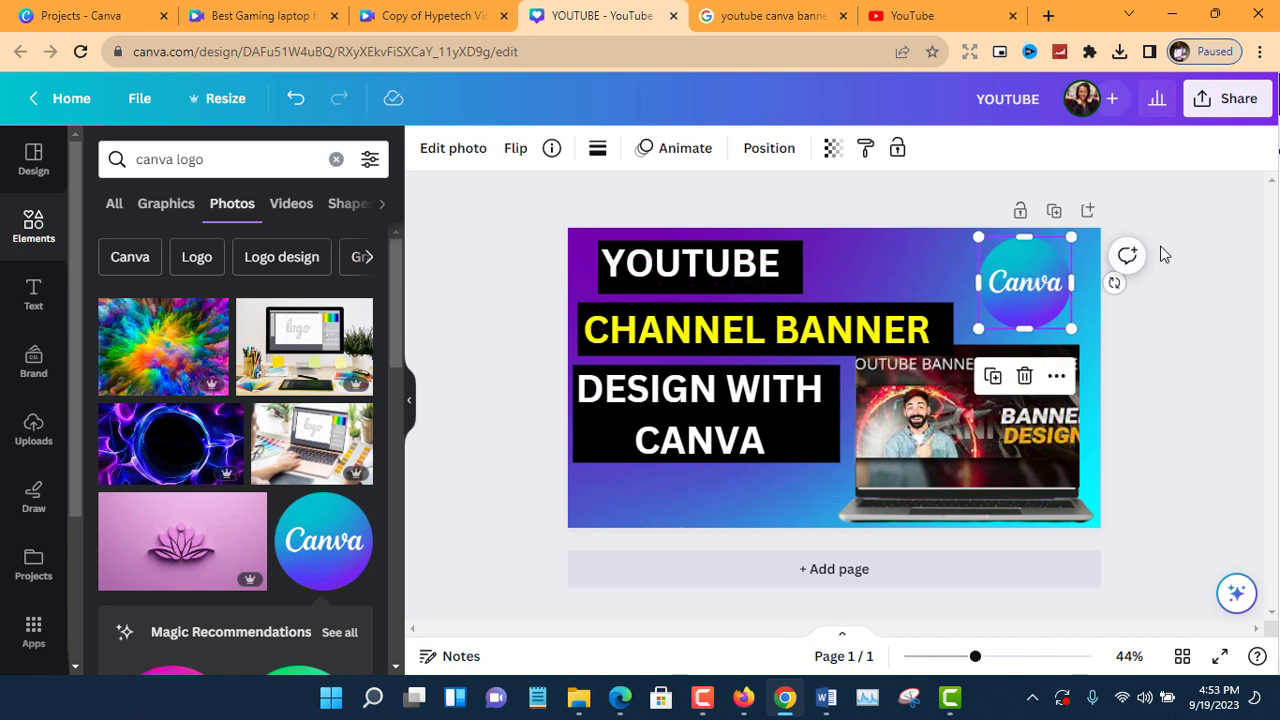
click(1160, 254)
Examine the video thumbnails on the Smart Money Empire YouTube channel in Edge and return to the Canva design in Chrome.
click(930, 16)
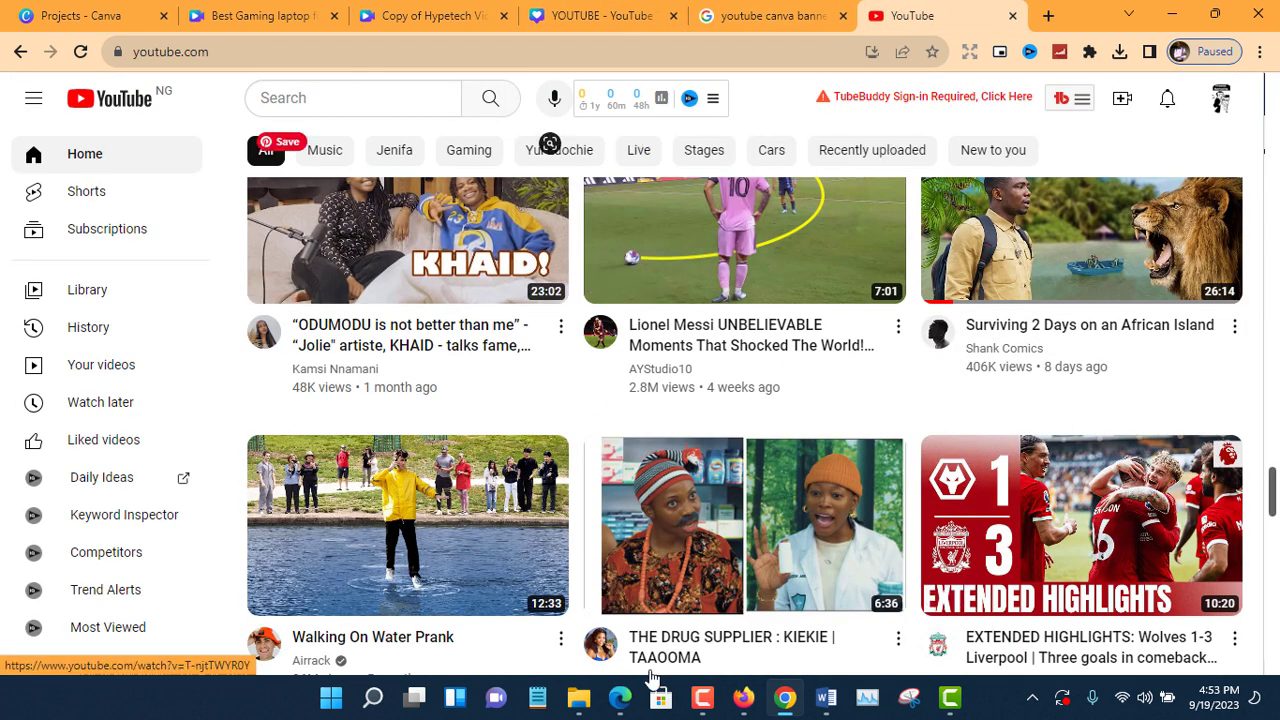
click(621, 698)
scroll(522, 492, down, 4)
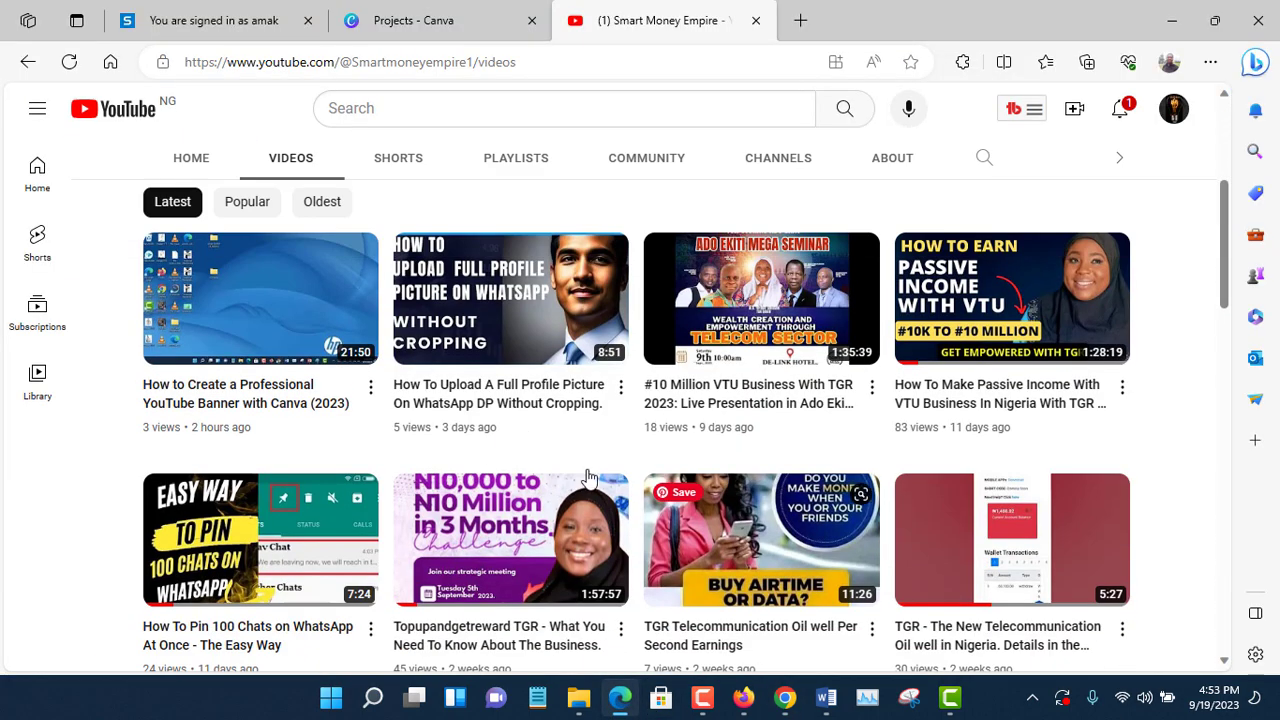
scroll(382, 455, down, 4)
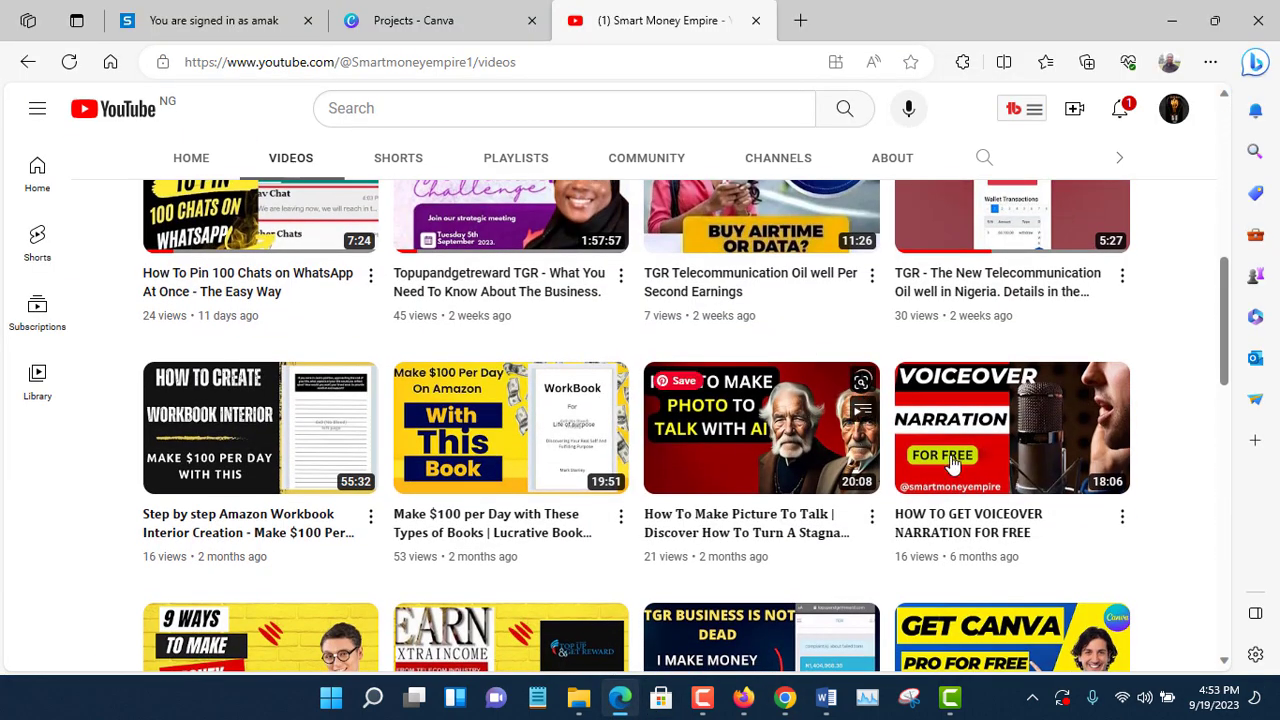
click(785, 698)
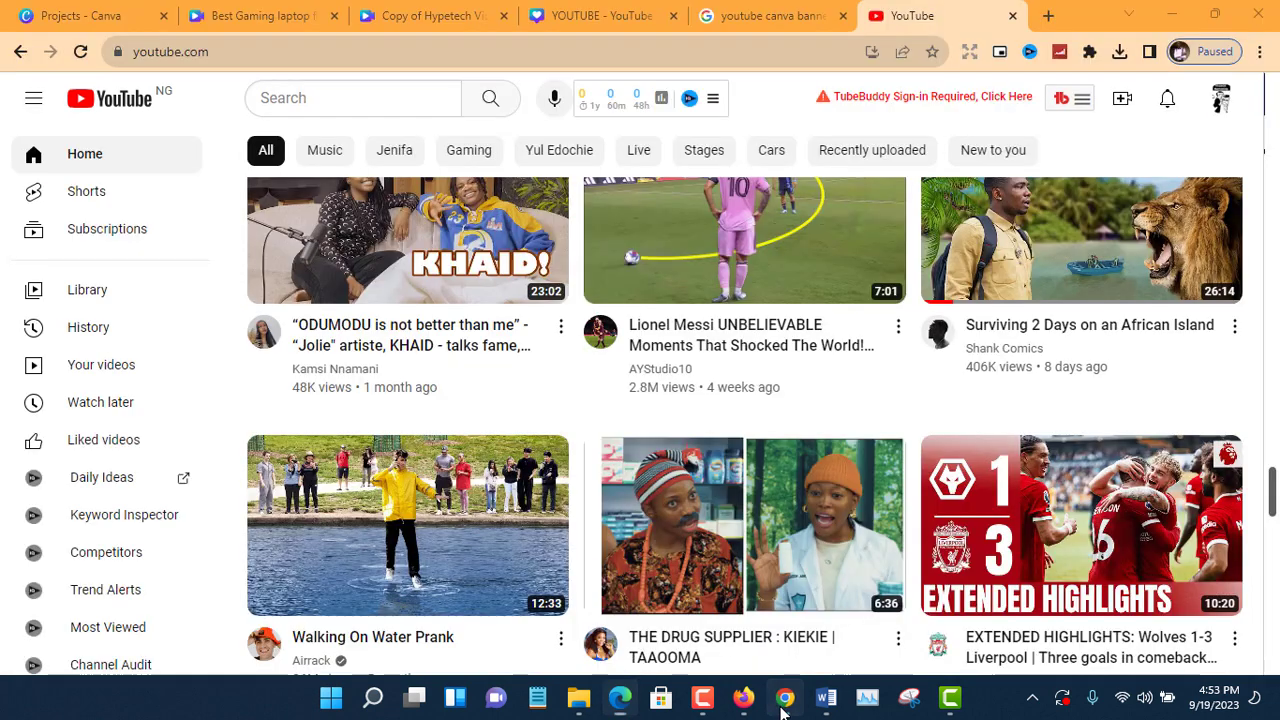
click(550, 8)
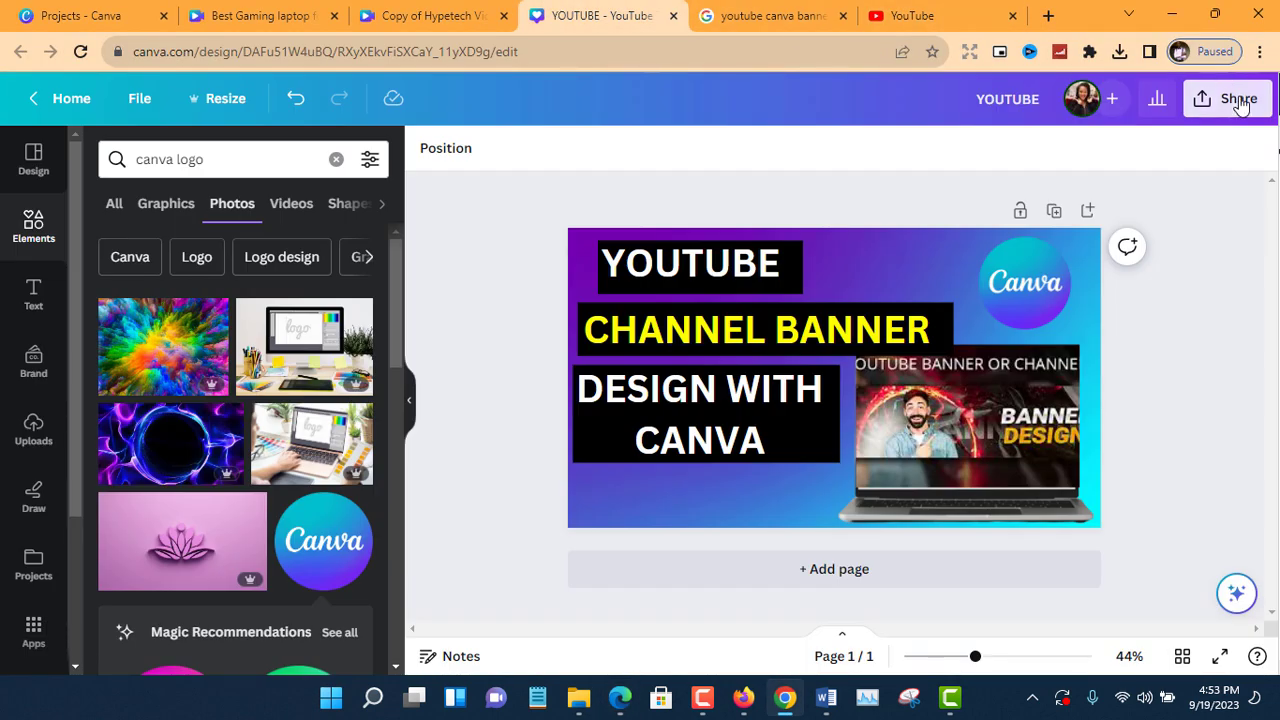
Download the thumbnail design as a PNG at 1,280 × 720 px and save it to the Desktop as YOUTUBE.
click(1226, 98)
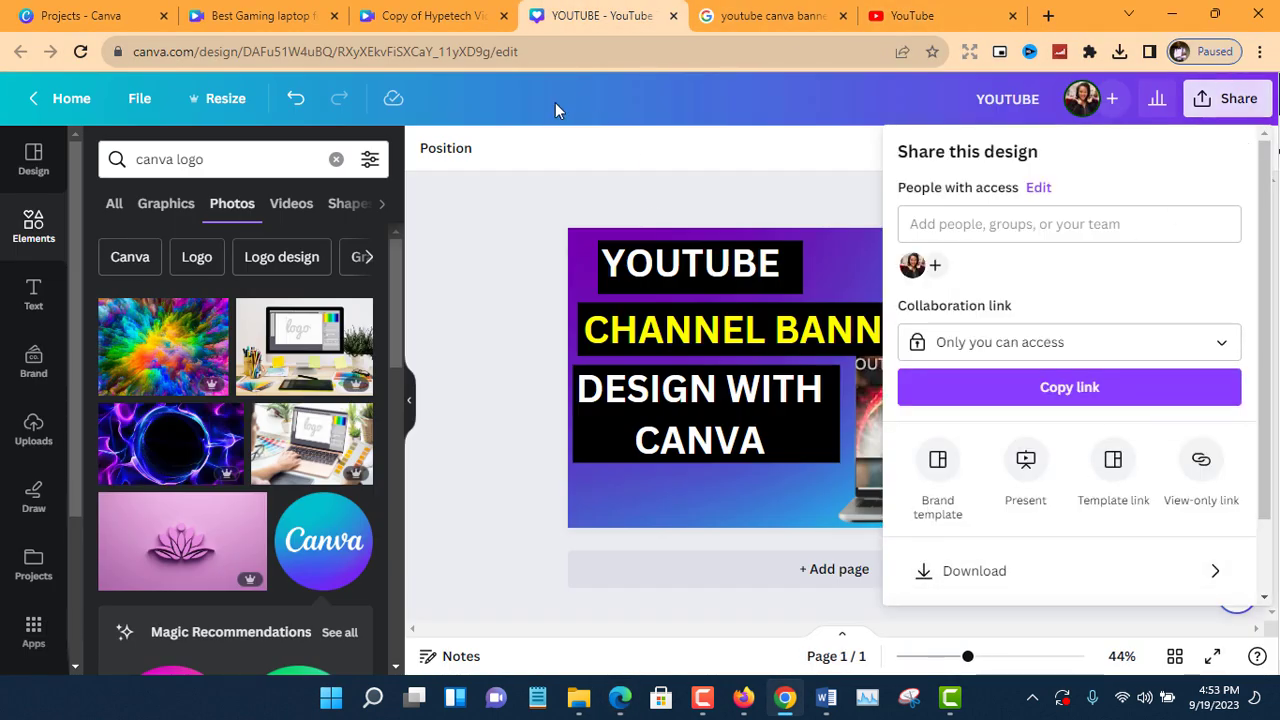
click(546, 202)
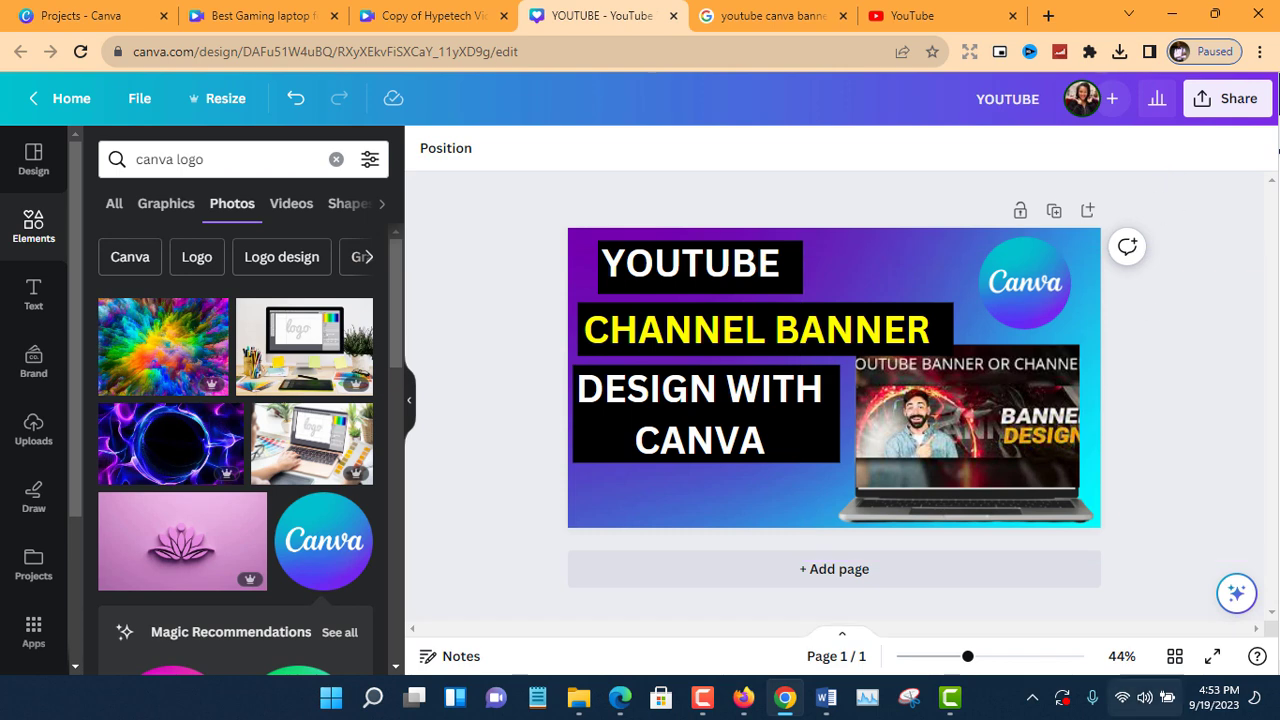
click(1213, 105)
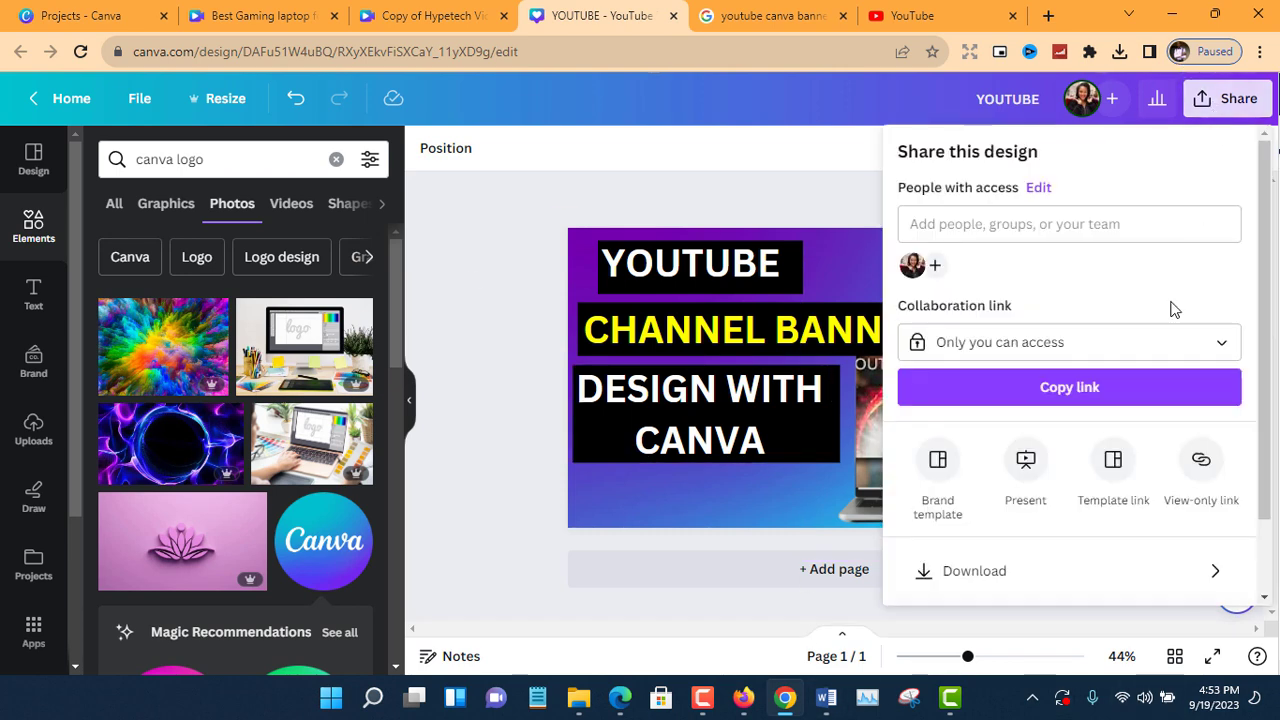
click(1025, 571)
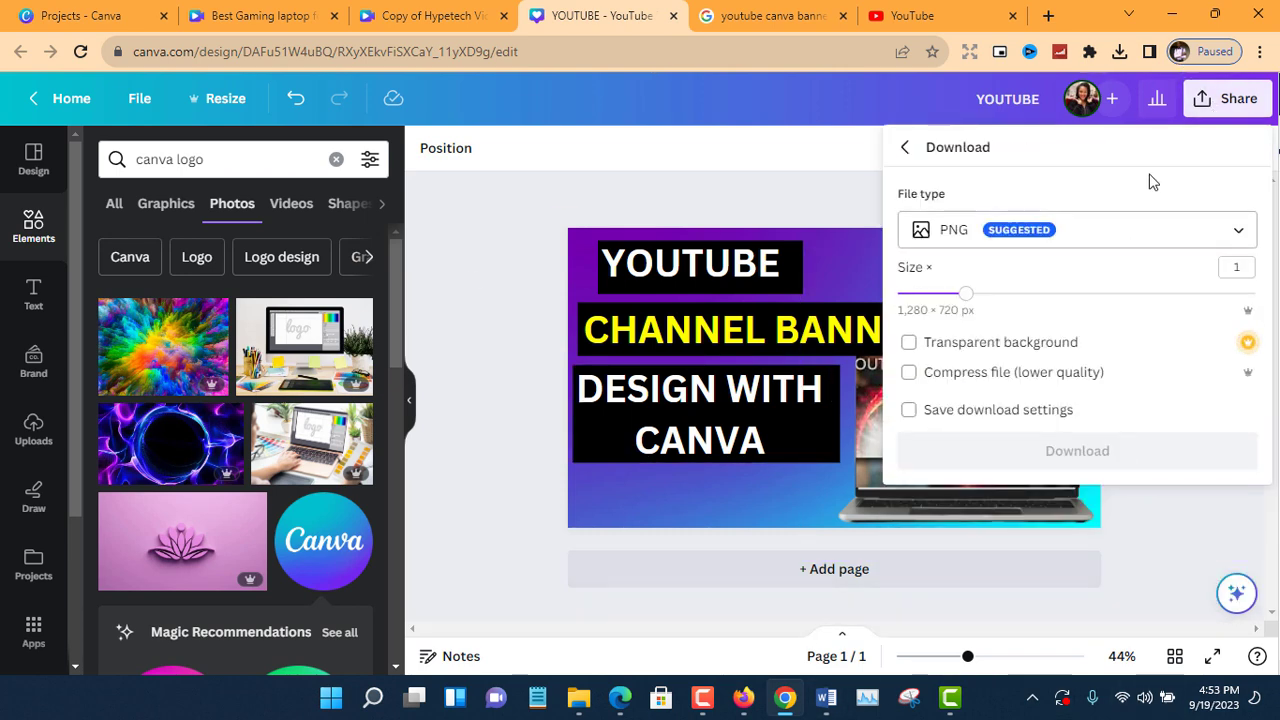
click(1075, 450)
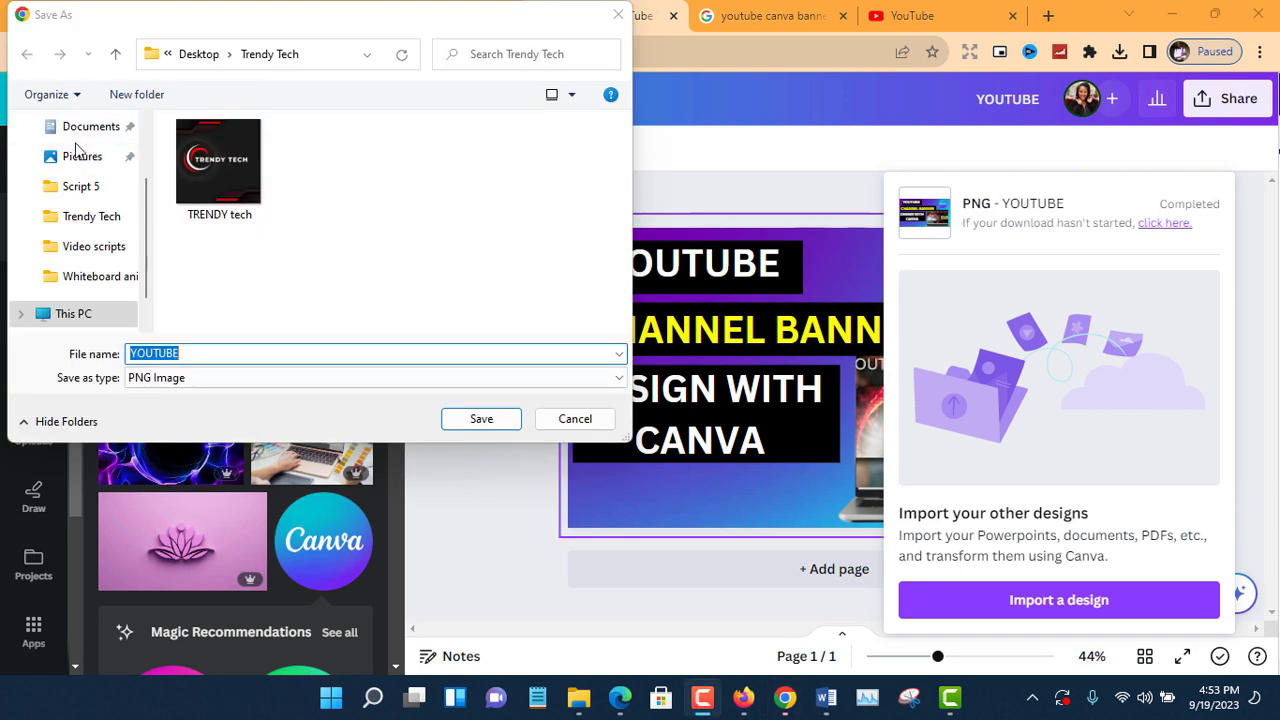
scroll(100, 172, up, 2)
click(100, 172)
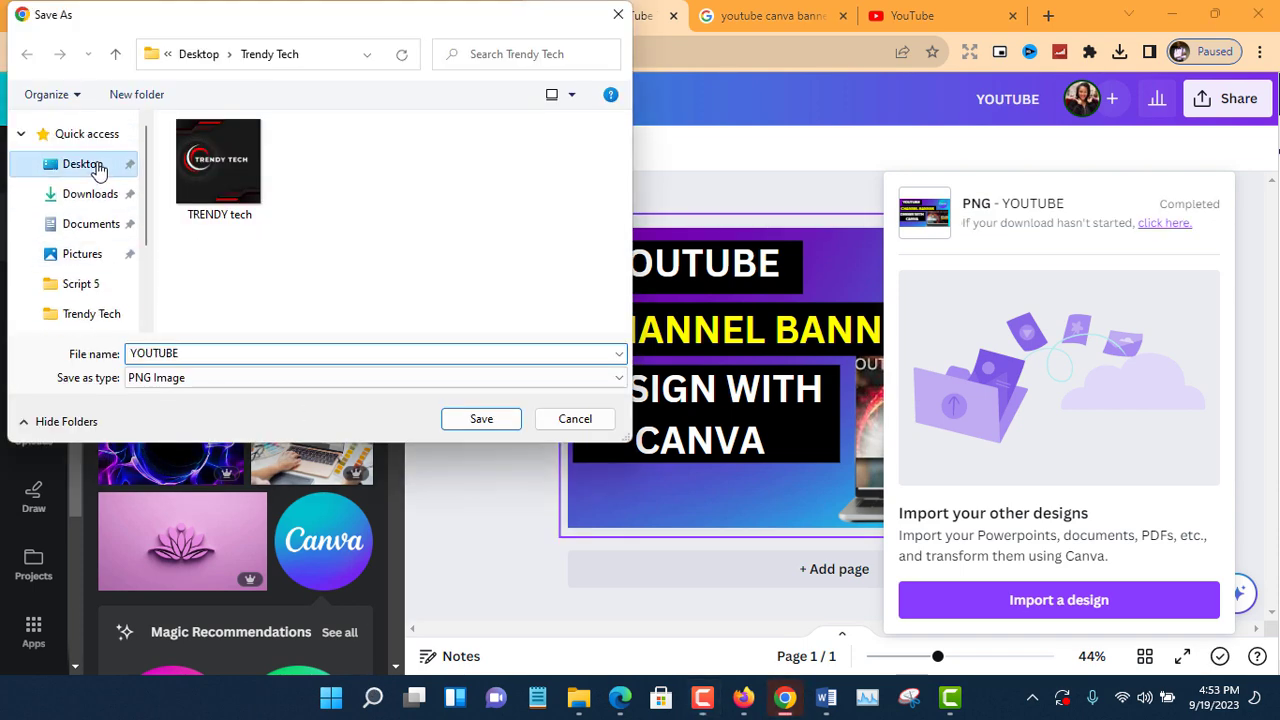
click(488, 423)
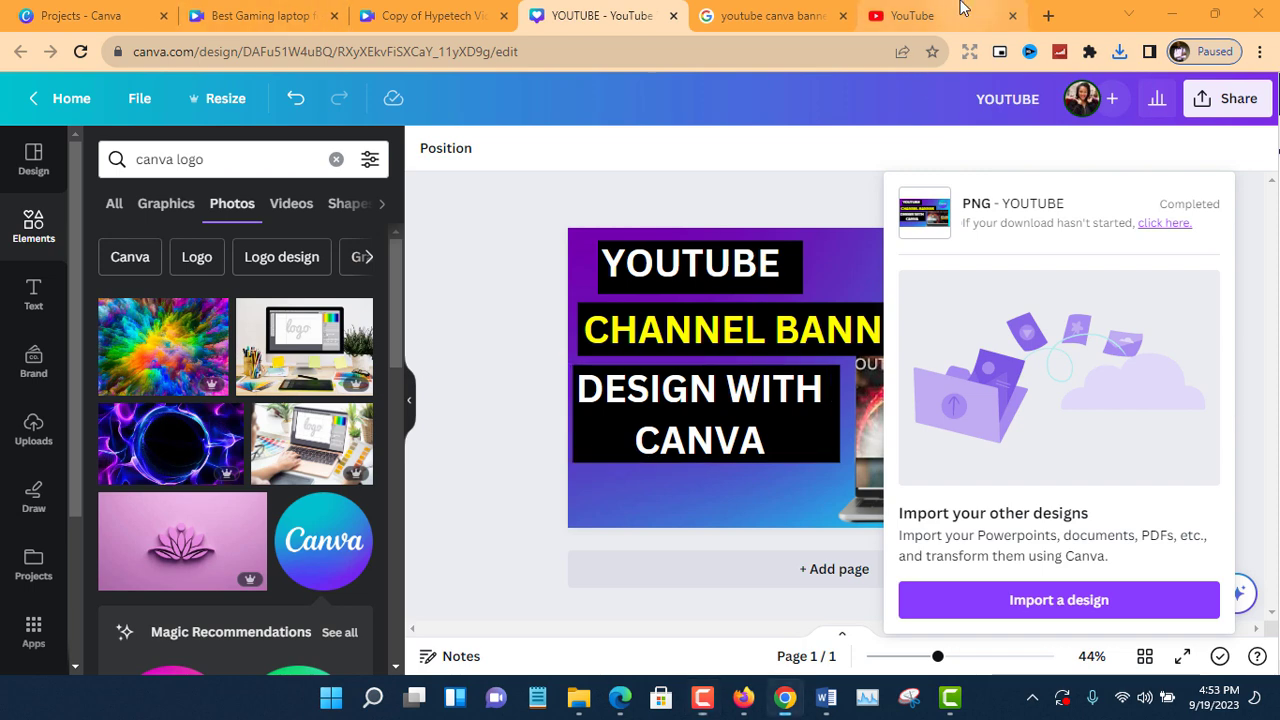
click(924, 22)
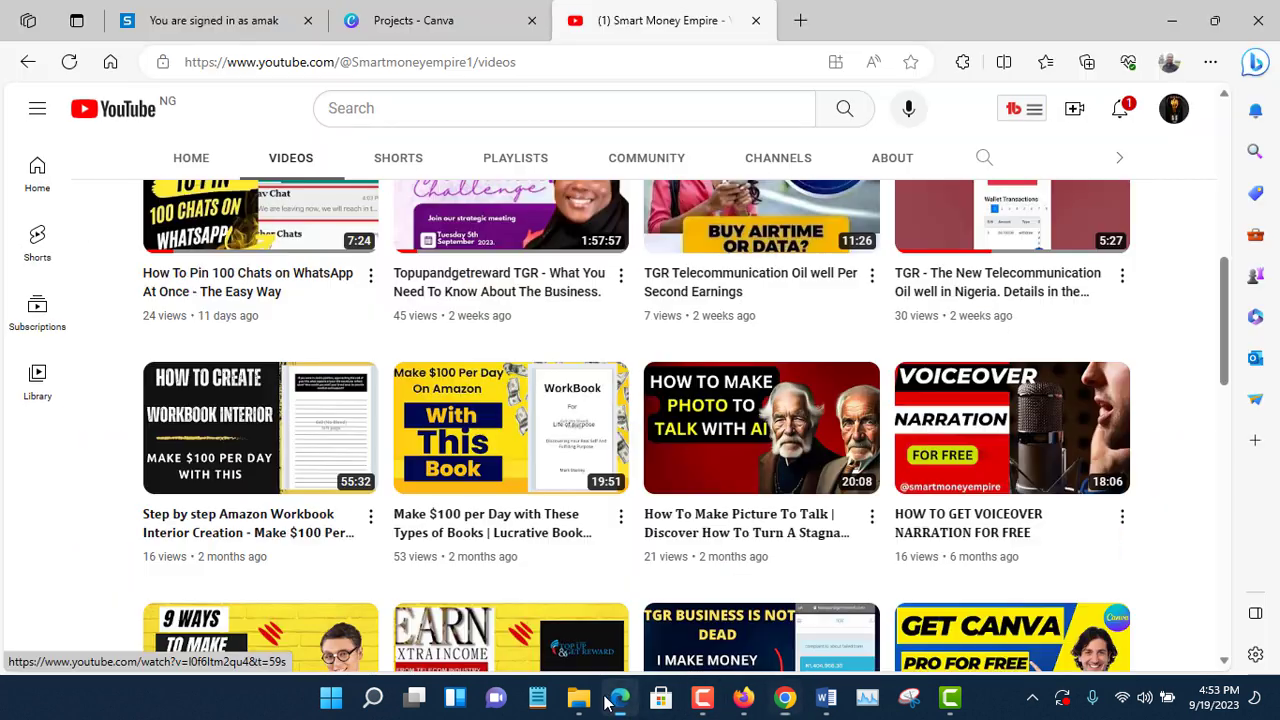
key(alt+Tab)
click(1180, 115)
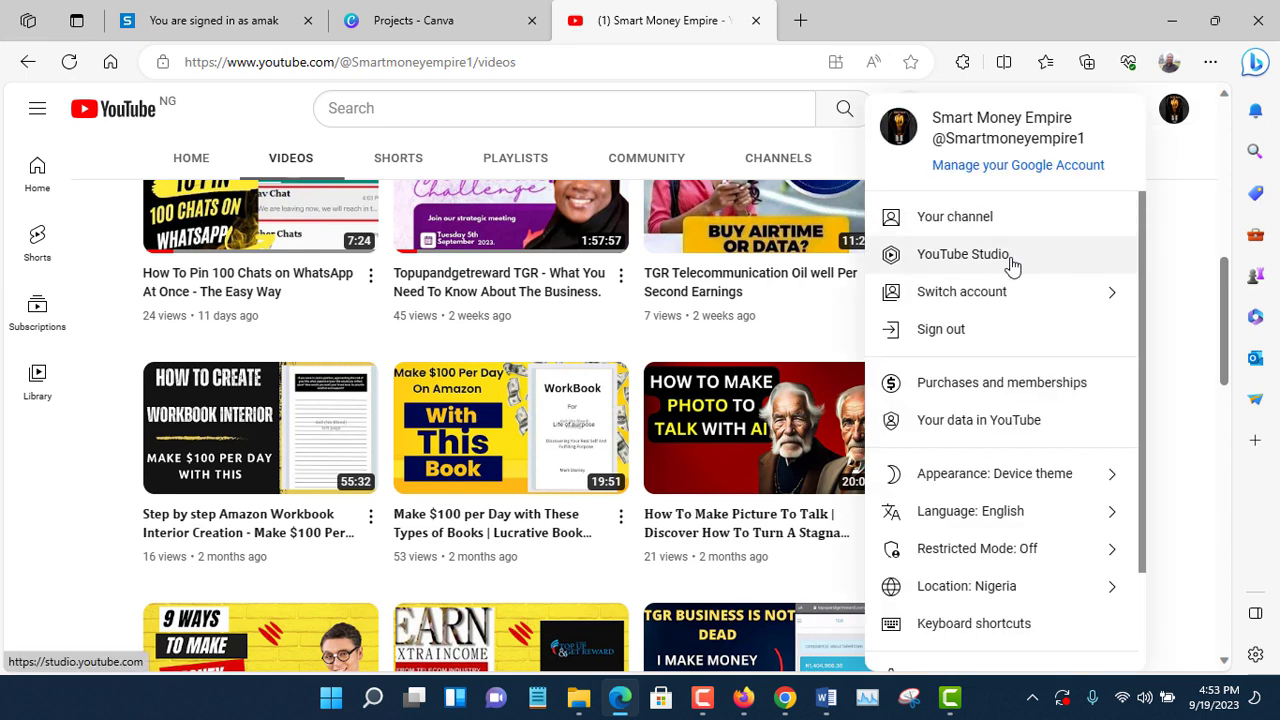
click(1012, 265)
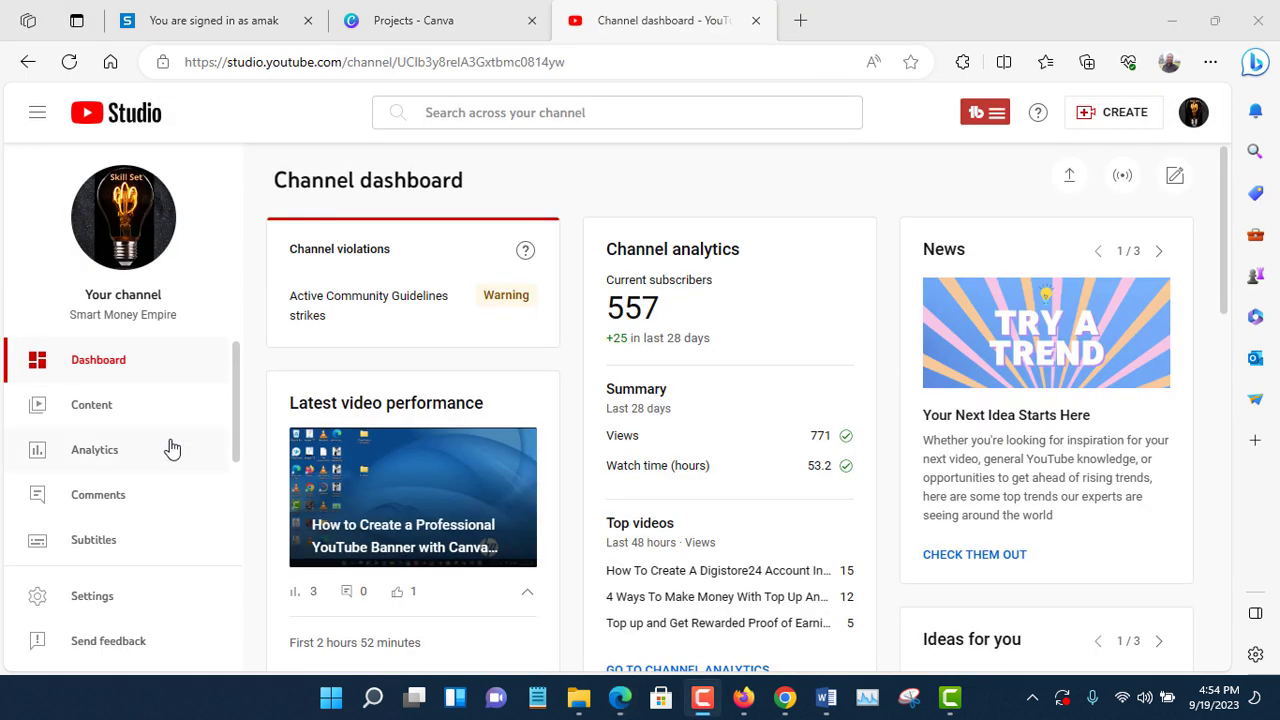
click(137, 407)
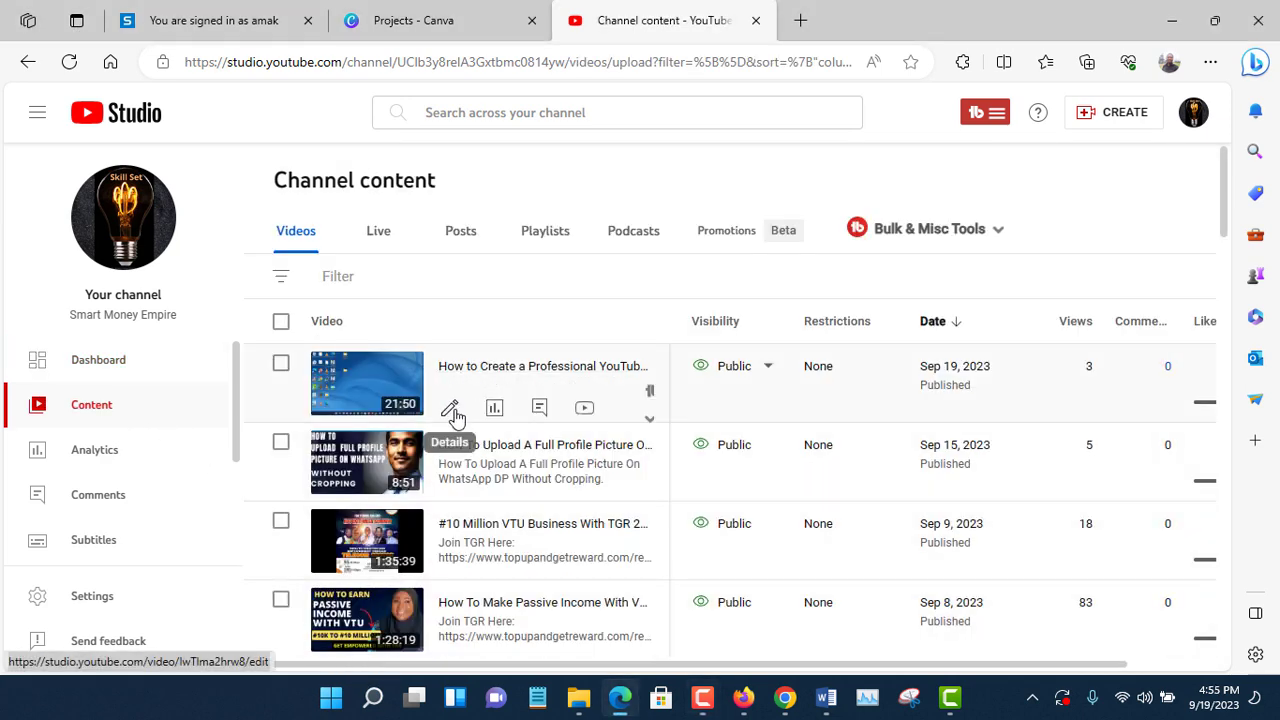
click(449, 409)
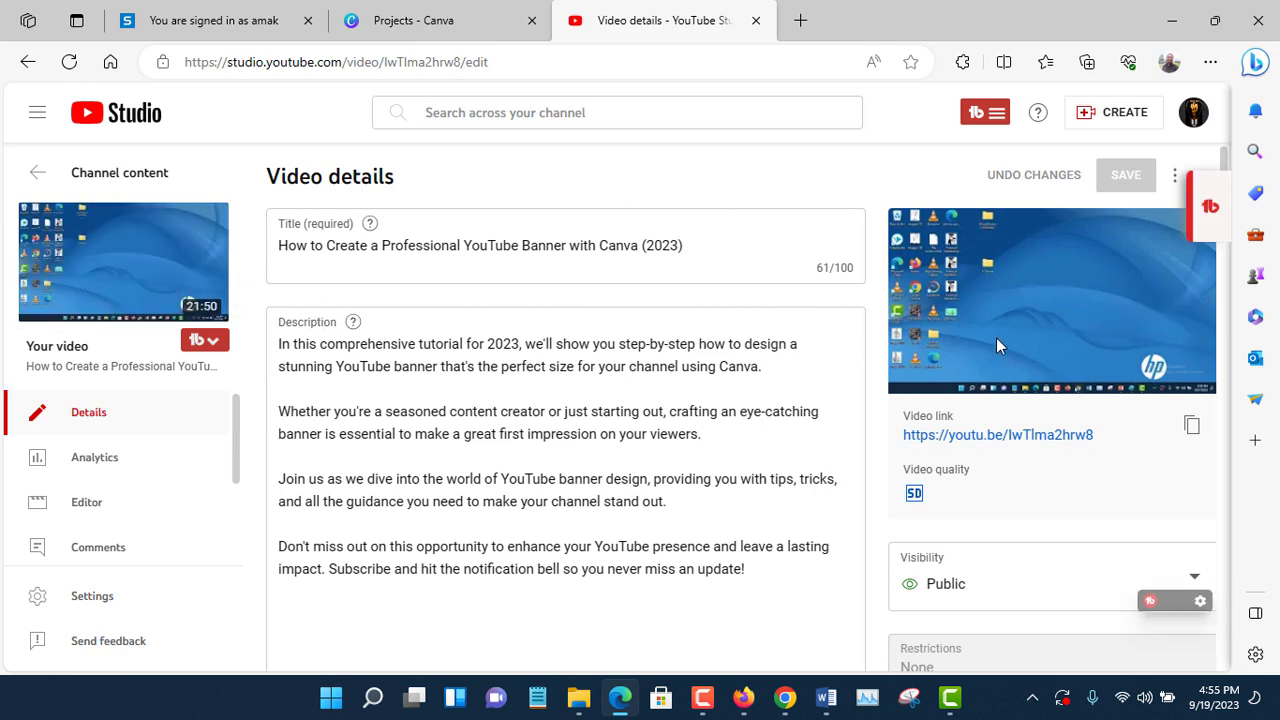
Upload the exported YouTube channel banner design image from the Desktop as the video's custom thumbnail and save the changes.
mouse_move(42, 240)
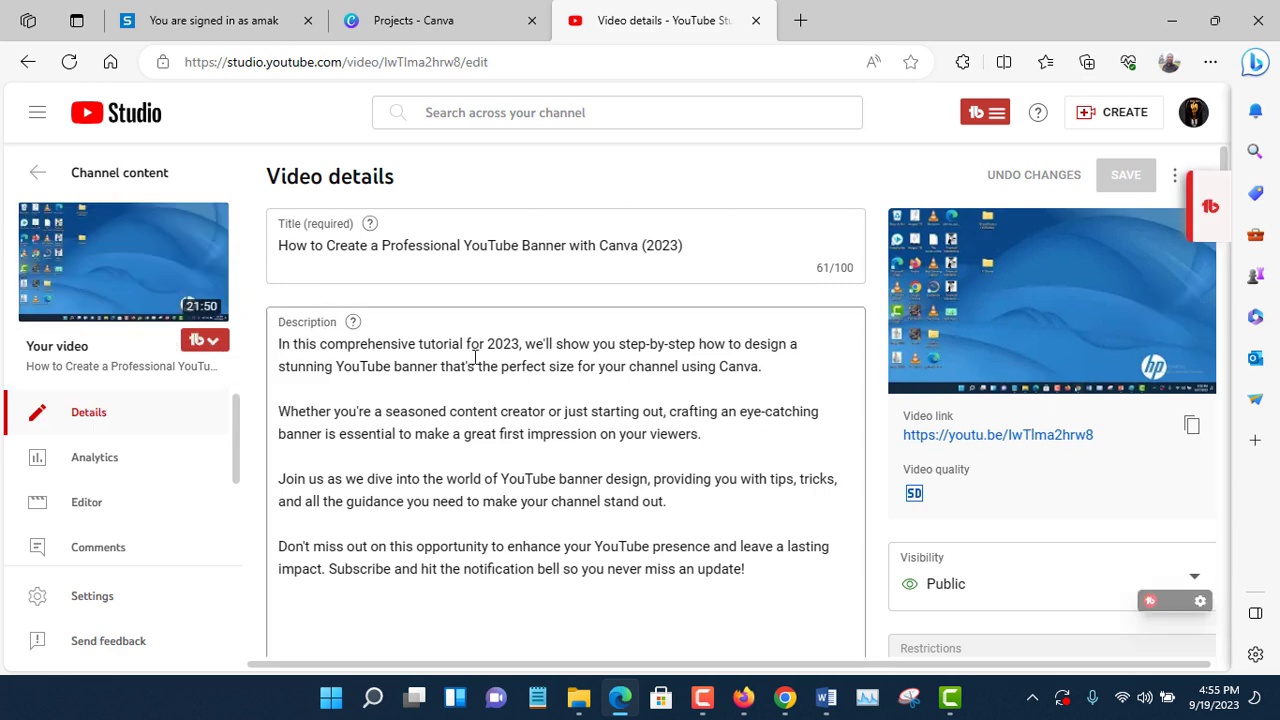
scroll(537, 366, down, 9)
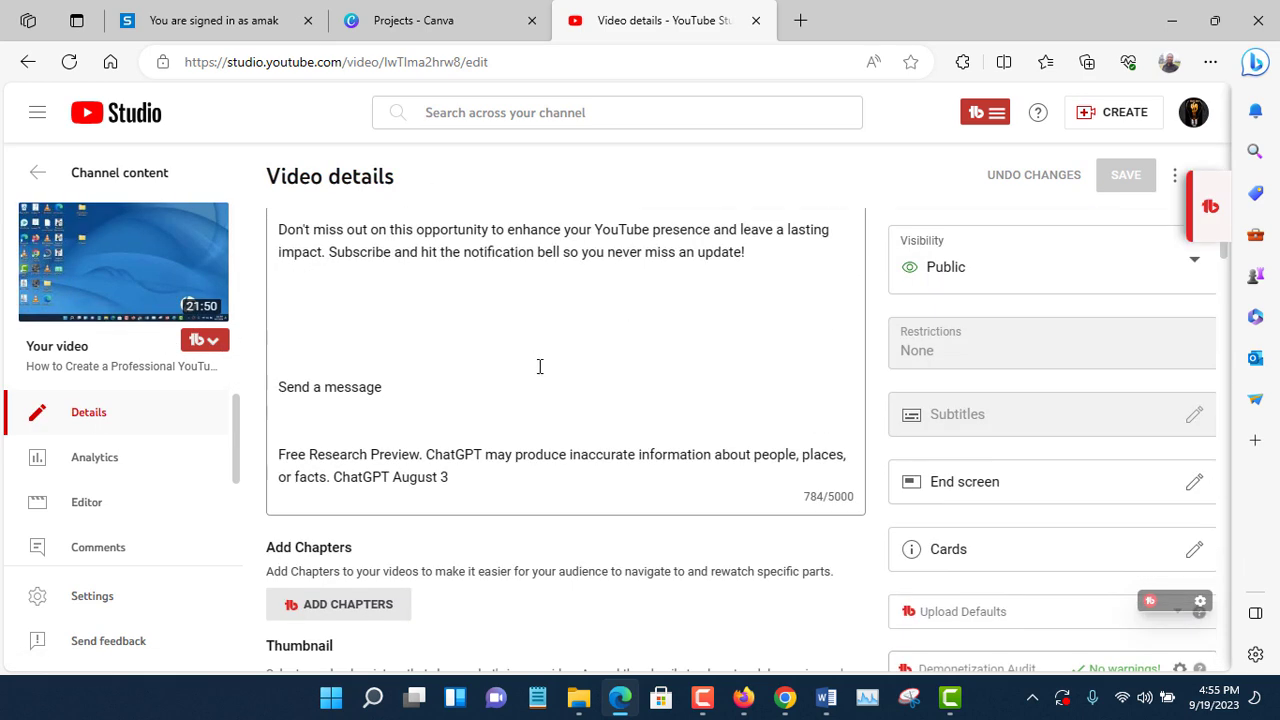
scroll(388, 291, up, 3)
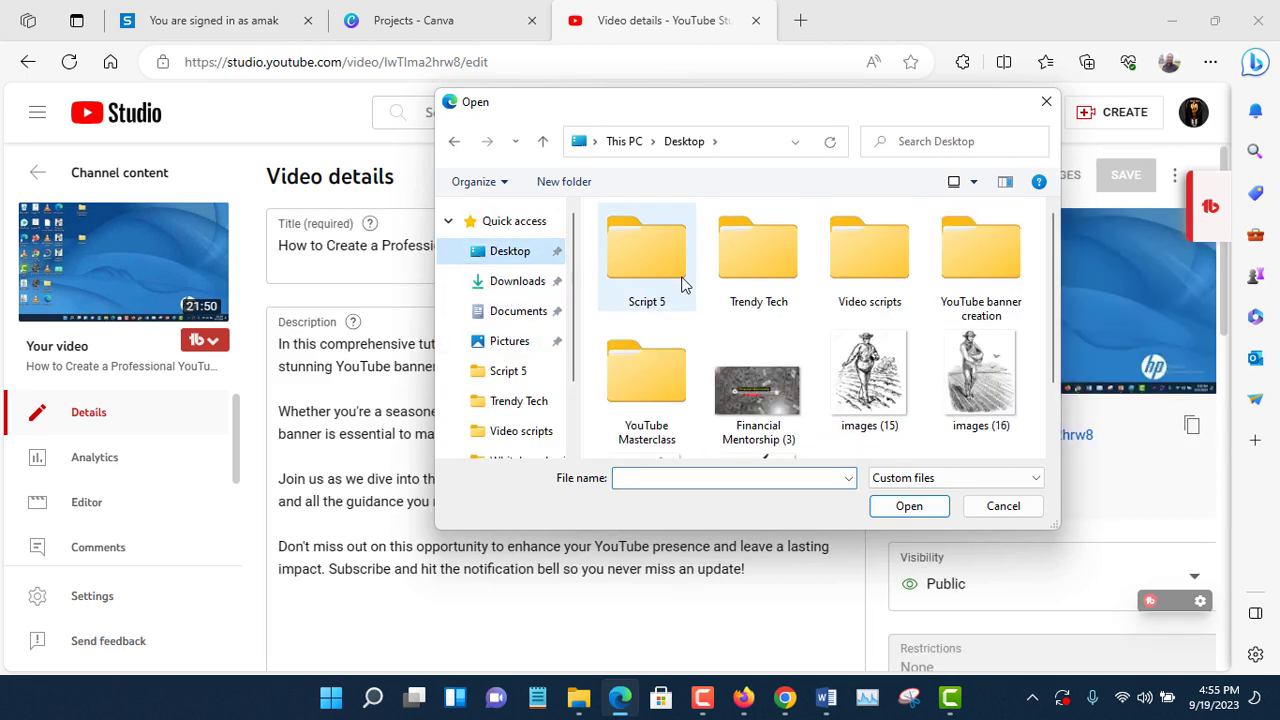
scroll(830, 395, down, 2)
double_click(841, 397)
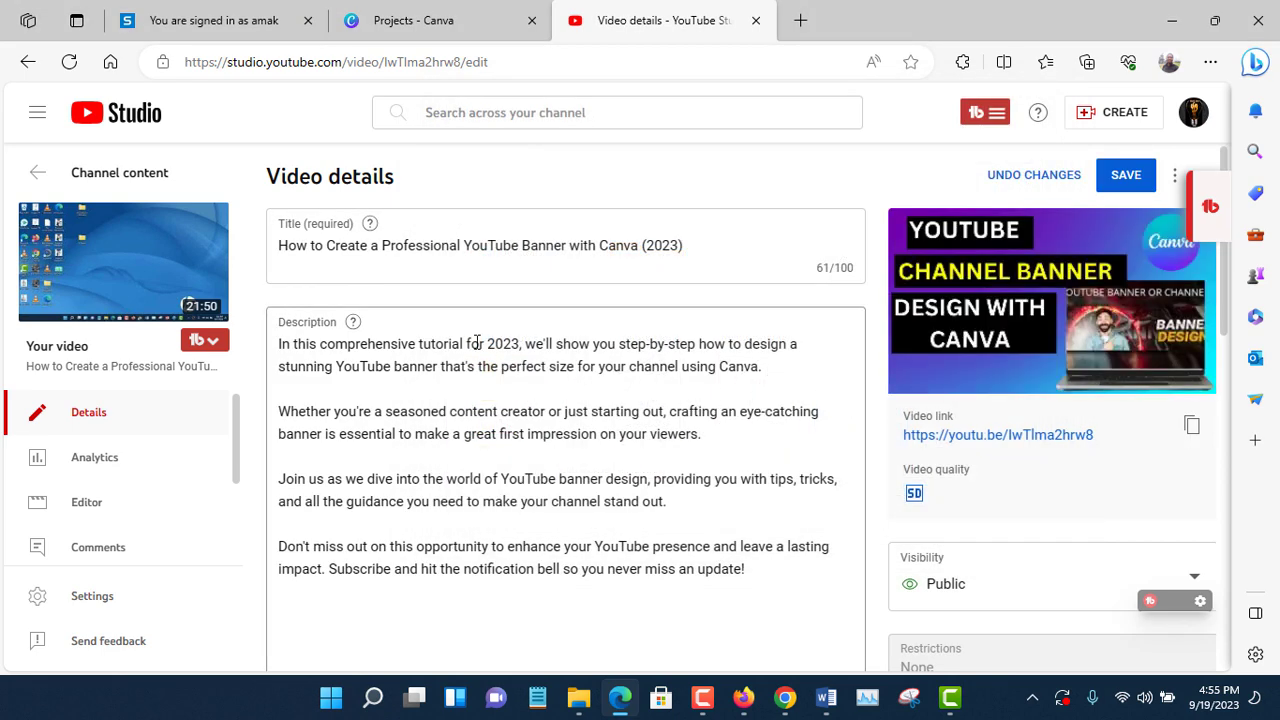
click(1126, 177)
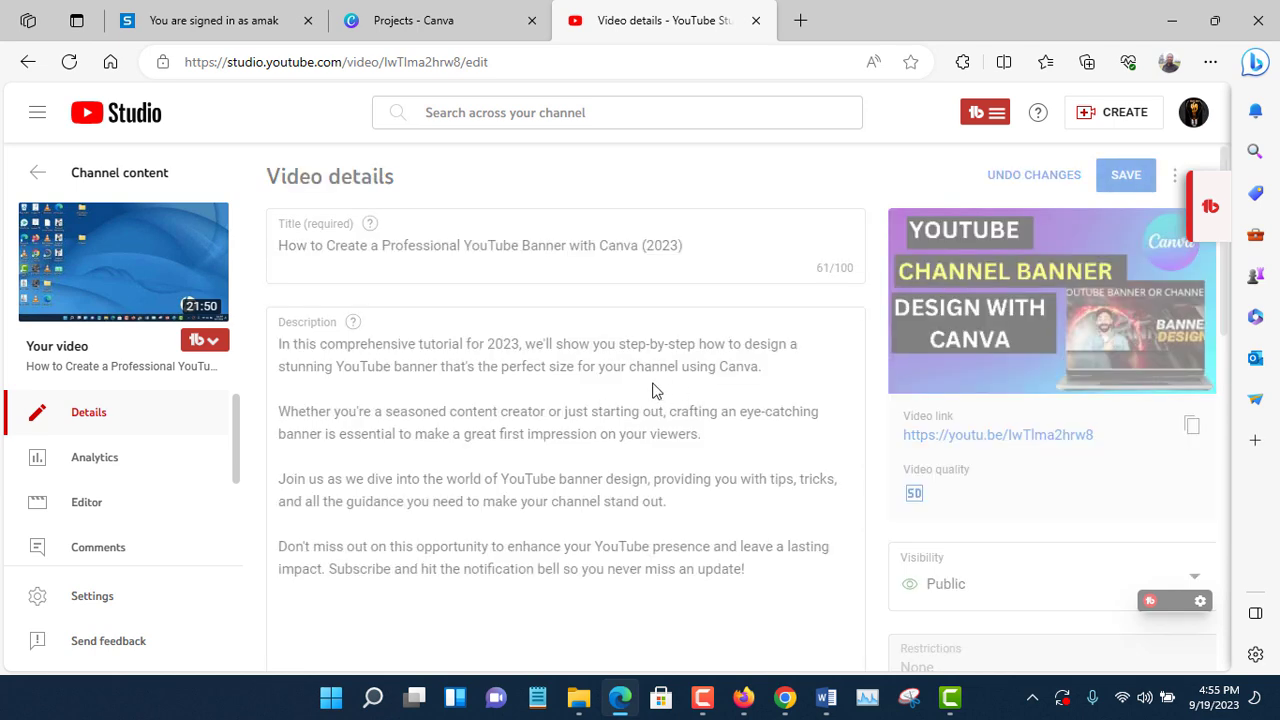